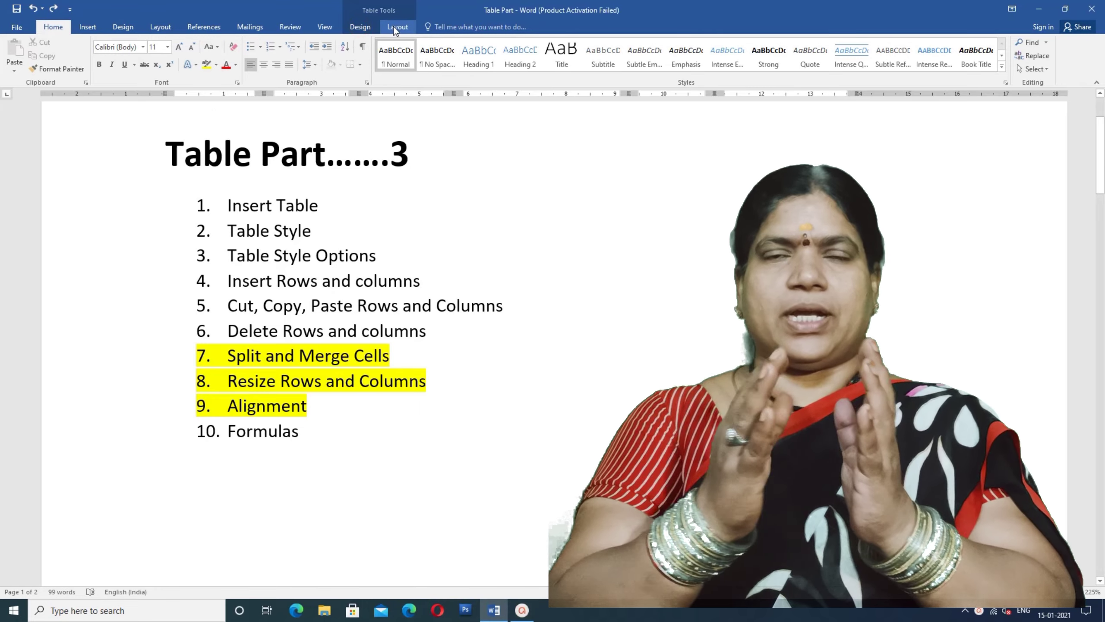
Step: Insert "Ms Word 2016" at the start of the "Table Part…….3" heading
{"action": "left_click", "coordinate": [396, 27]}
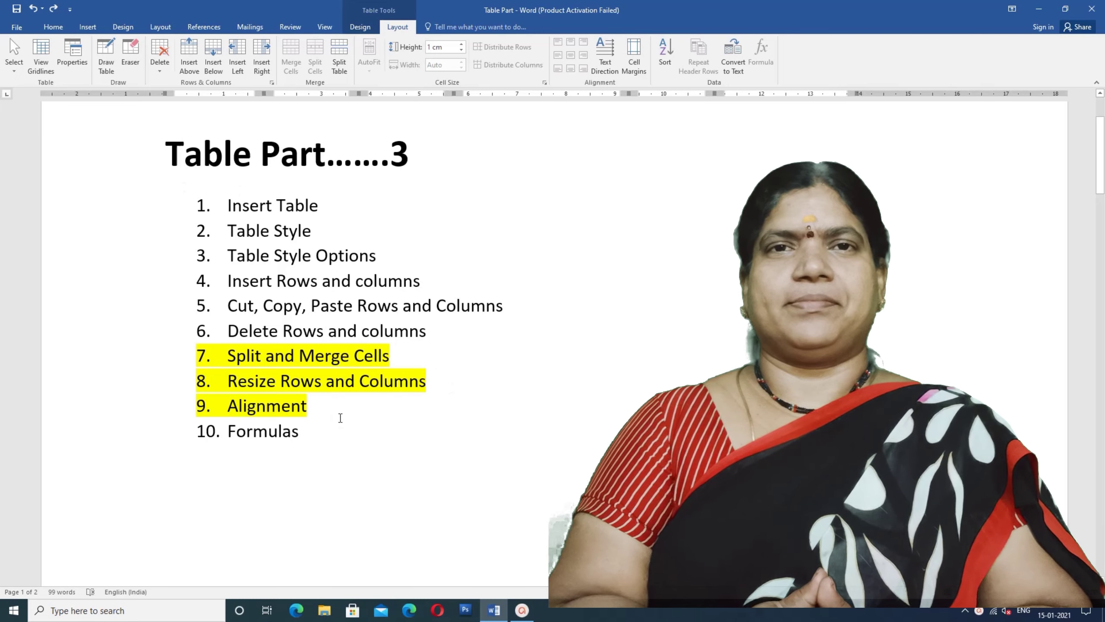
{"action": "left_click", "coordinate": [171, 150]}
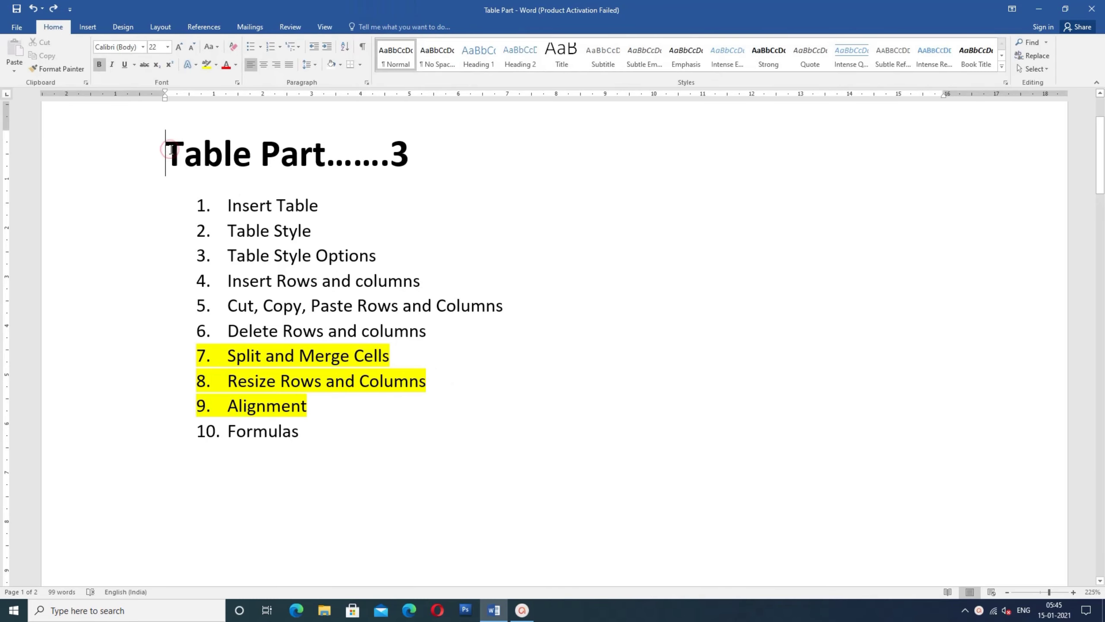
{"action": "type", "text": "Ms Wor"}
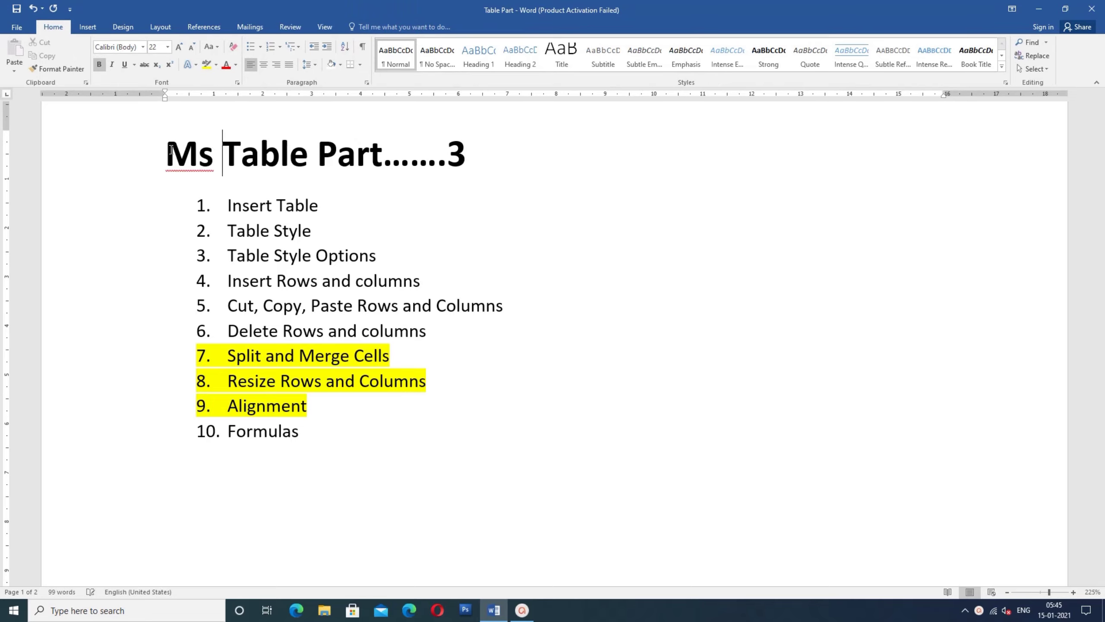
{"action": "type", "text": "d 201"}
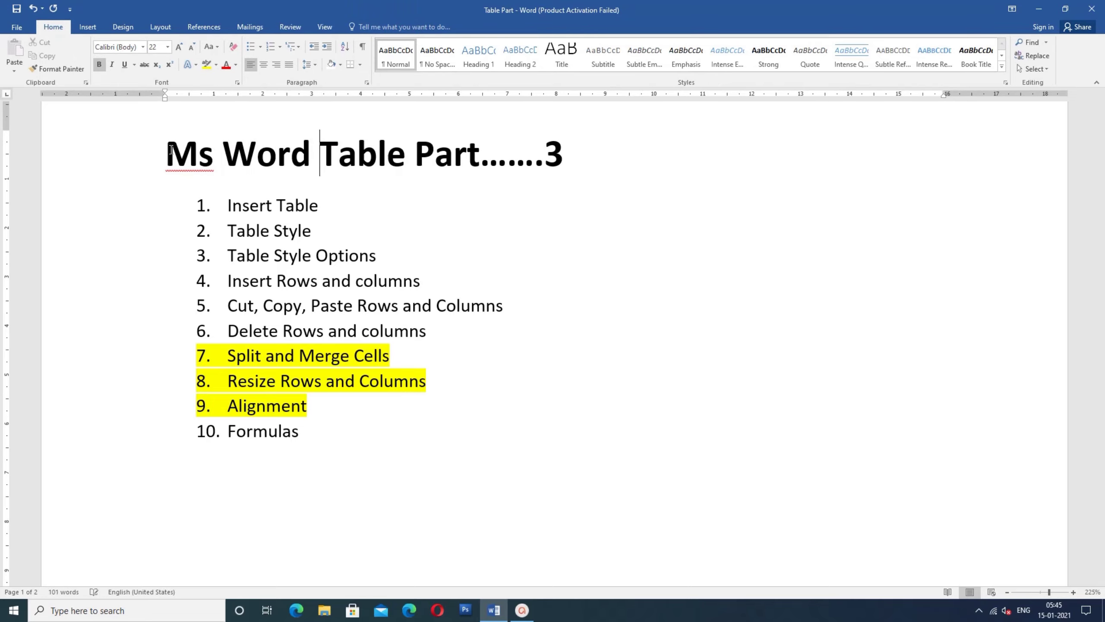
{"action": "type", "text": "6"}
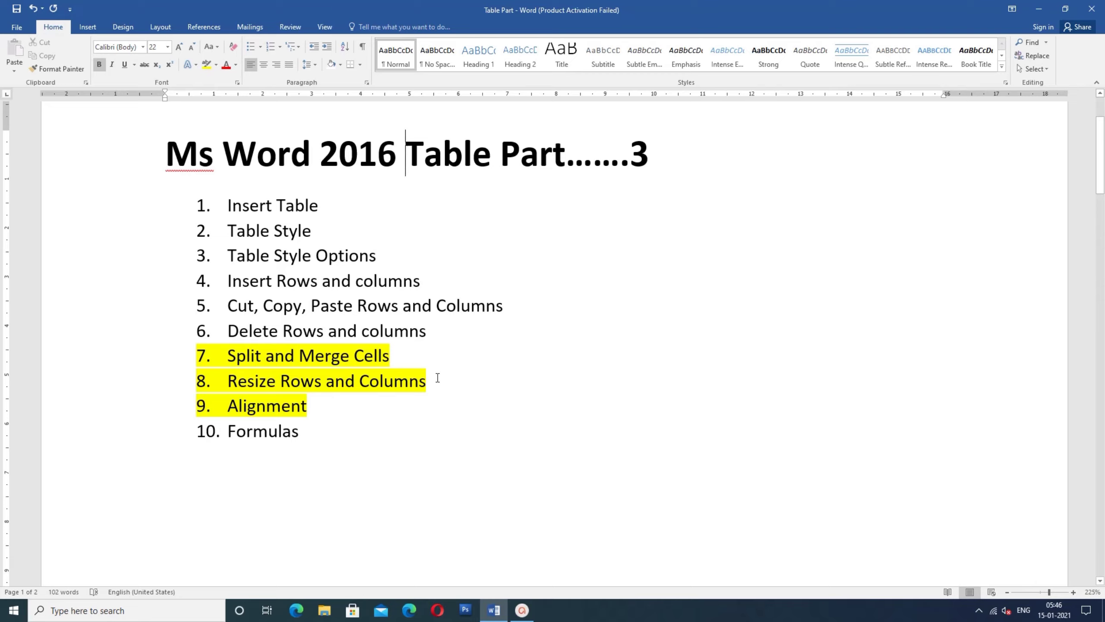
Step: Review the Split and Merge Cells topic in the list and examine the employee table on the second page
{"action": "double_click", "coordinate": [252, 356]}
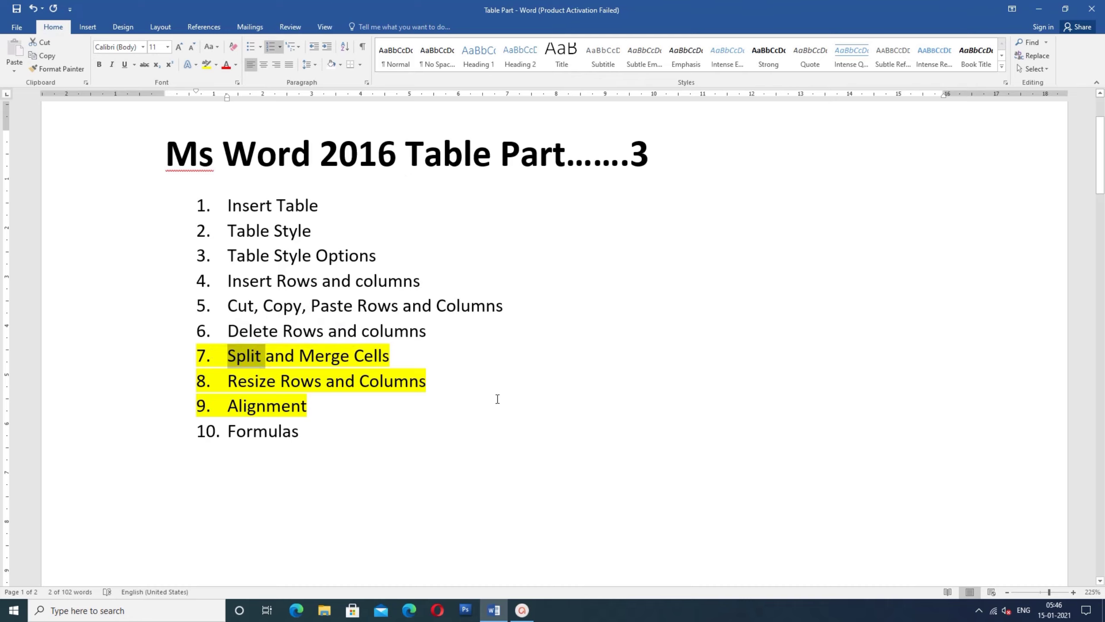
{"action": "scroll", "coordinate": [497, 398], "scroll_direction": "down", "scroll_amount": 15}
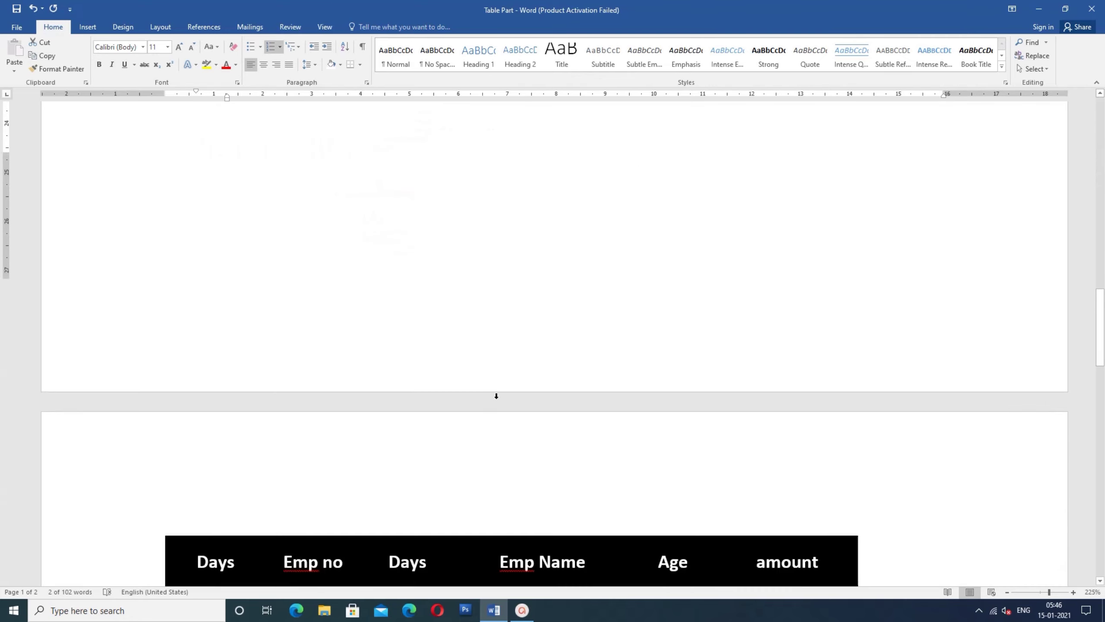
{"action": "scroll", "coordinate": [496, 395], "scroll_direction": "down", "scroll_amount": 12}
{"action": "scroll", "coordinate": [496, 394], "scroll_direction": "up", "scroll_amount": 3}
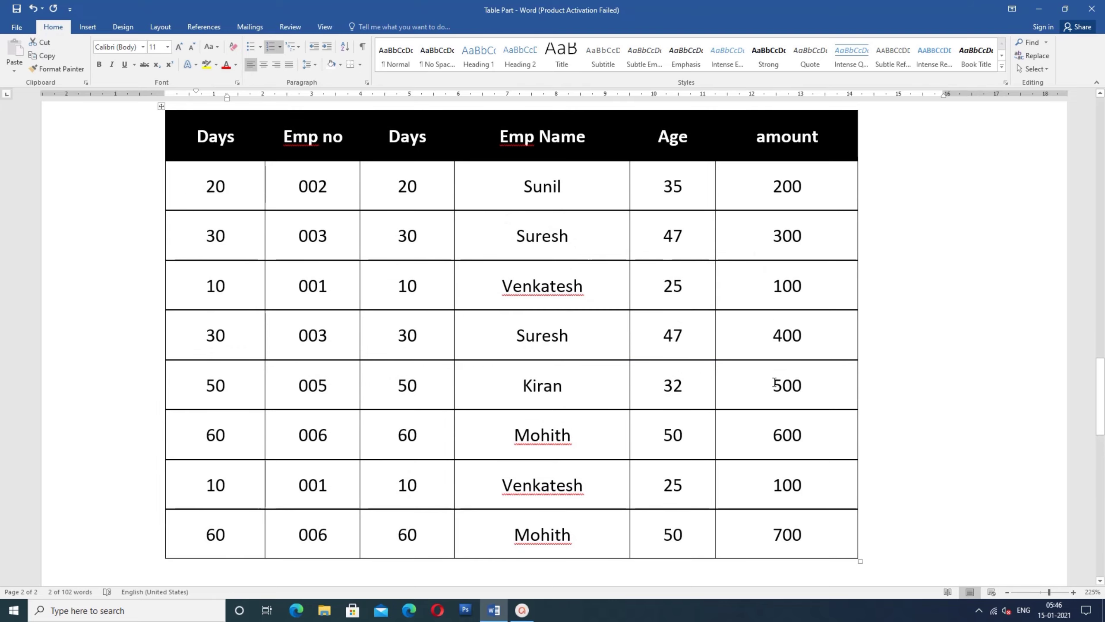
{"action": "scroll", "coordinate": [774, 382], "scroll_direction": "down", "scroll_amount": 1}
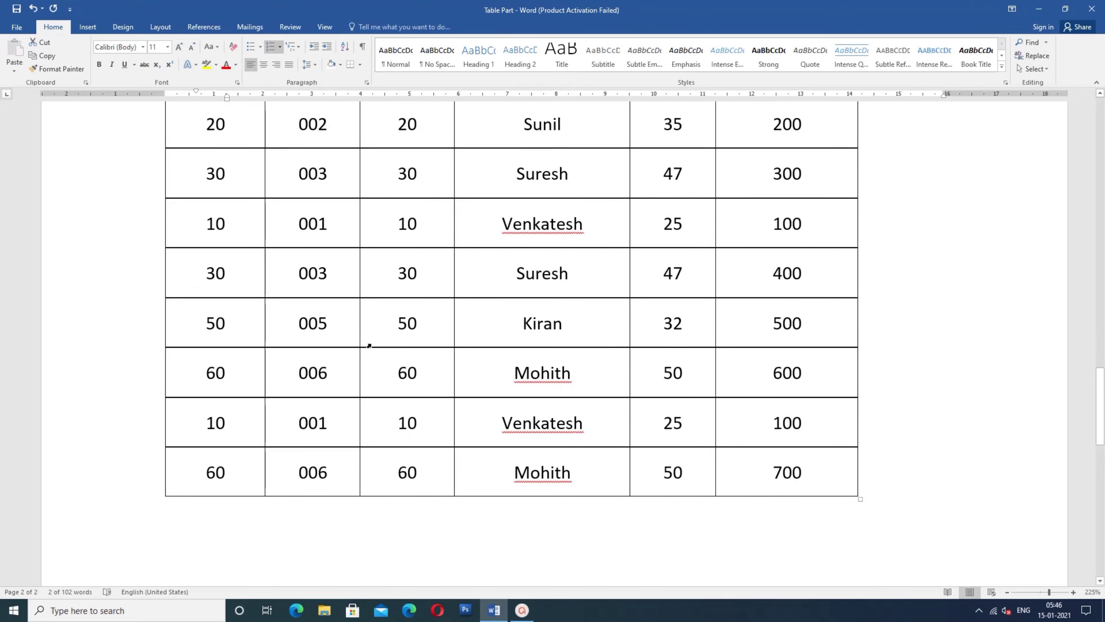
{"action": "left_click", "coordinate": [422, 274]}
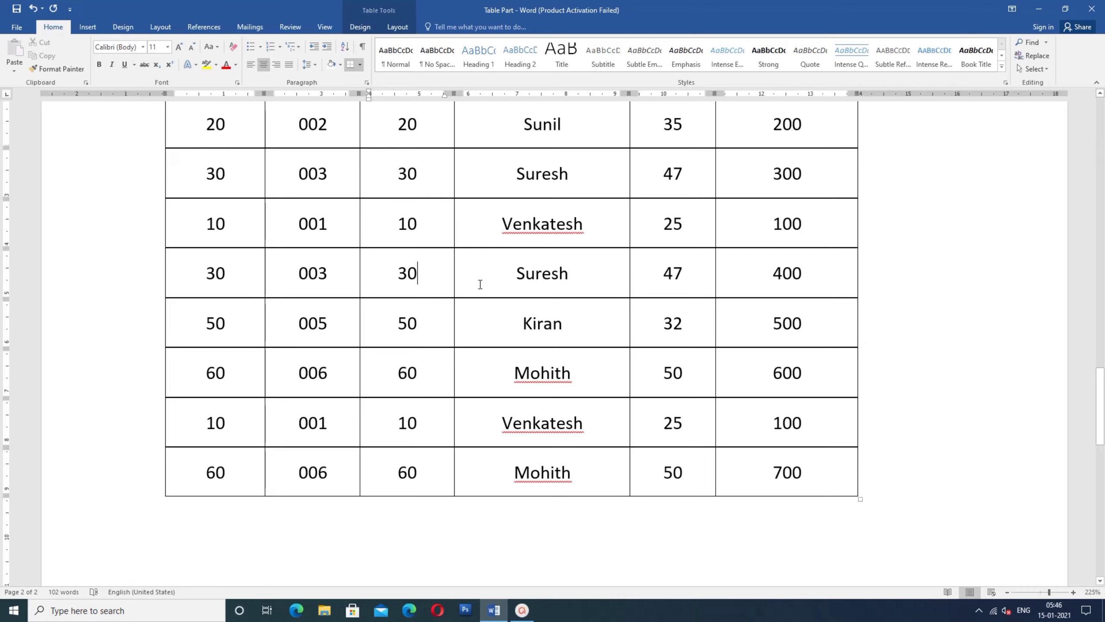
{"action": "scroll", "coordinate": [388, 219], "scroll_direction": "up", "scroll_amount": 5}
{"action": "scroll", "coordinate": [438, 308], "scroll_direction": "down", "scroll_amount": 4}
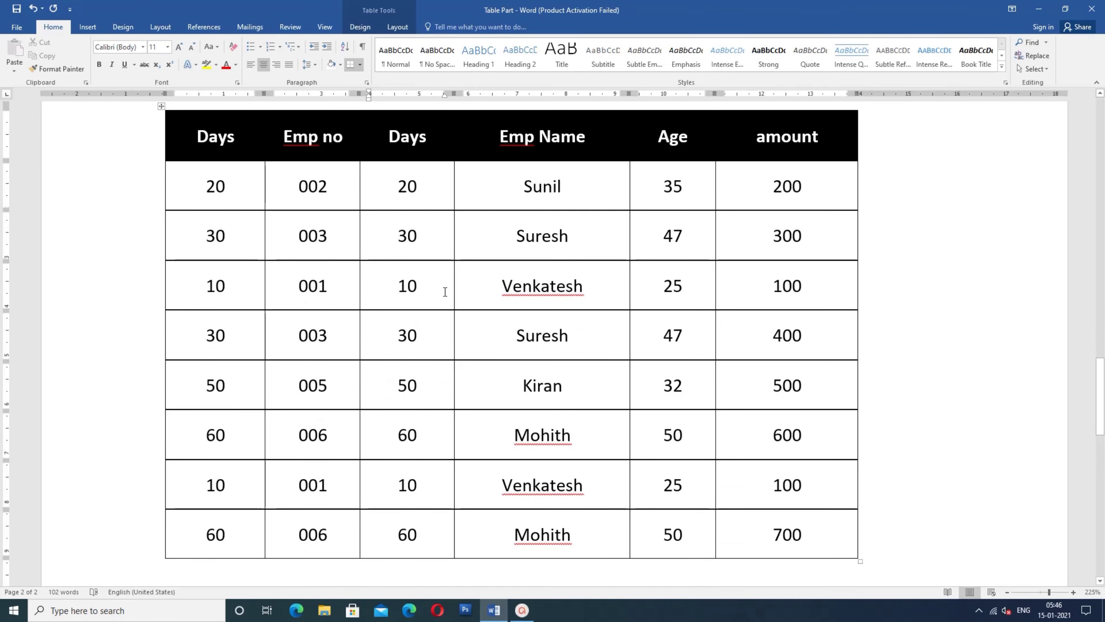
{"action": "scroll", "coordinate": [445, 292], "scroll_direction": "up", "scroll_amount": 2}
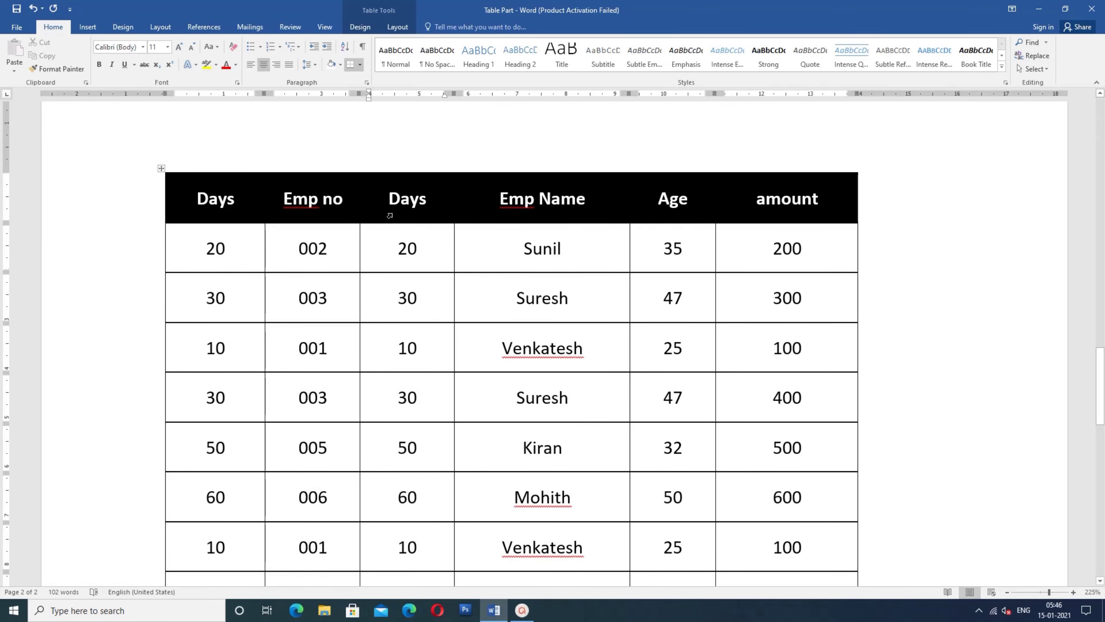
{"action": "scroll", "coordinate": [455, 334], "scroll_direction": "down", "scroll_amount": 5}
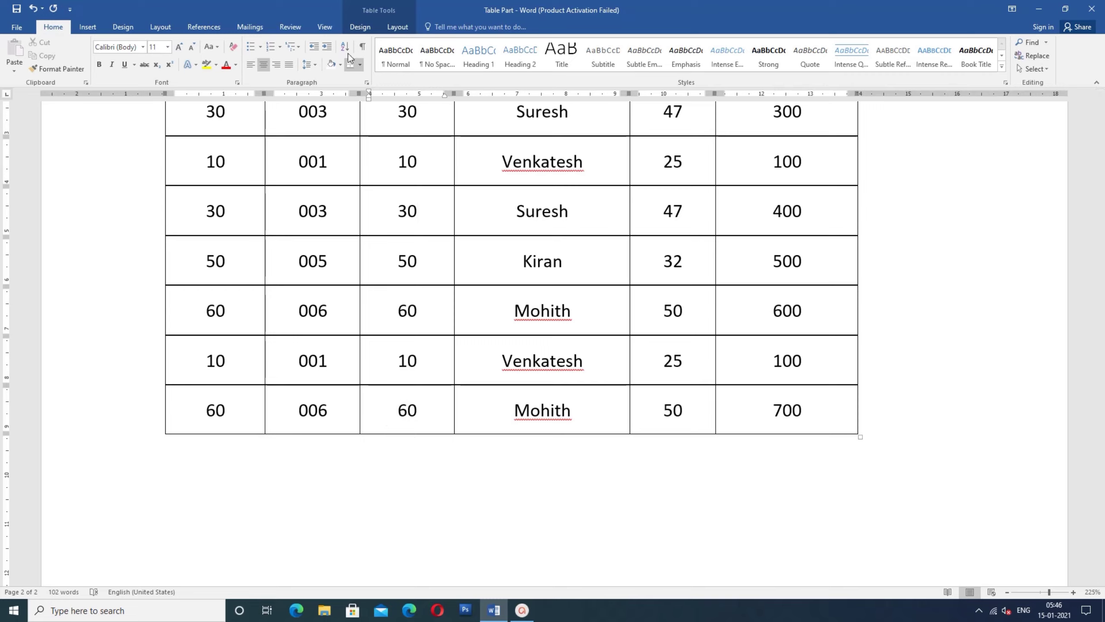
Step: Split the third cell of the table's last row into 5 columns and 1 row
{"action": "left_click", "coordinate": [363, 26]}
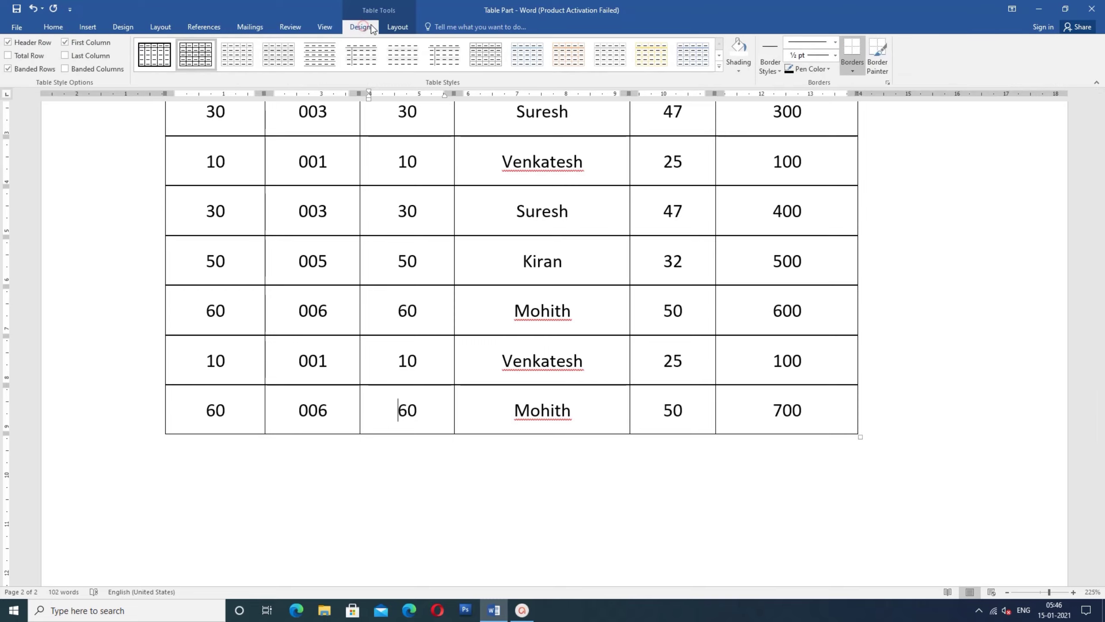
{"action": "left_click", "coordinate": [397, 27]}
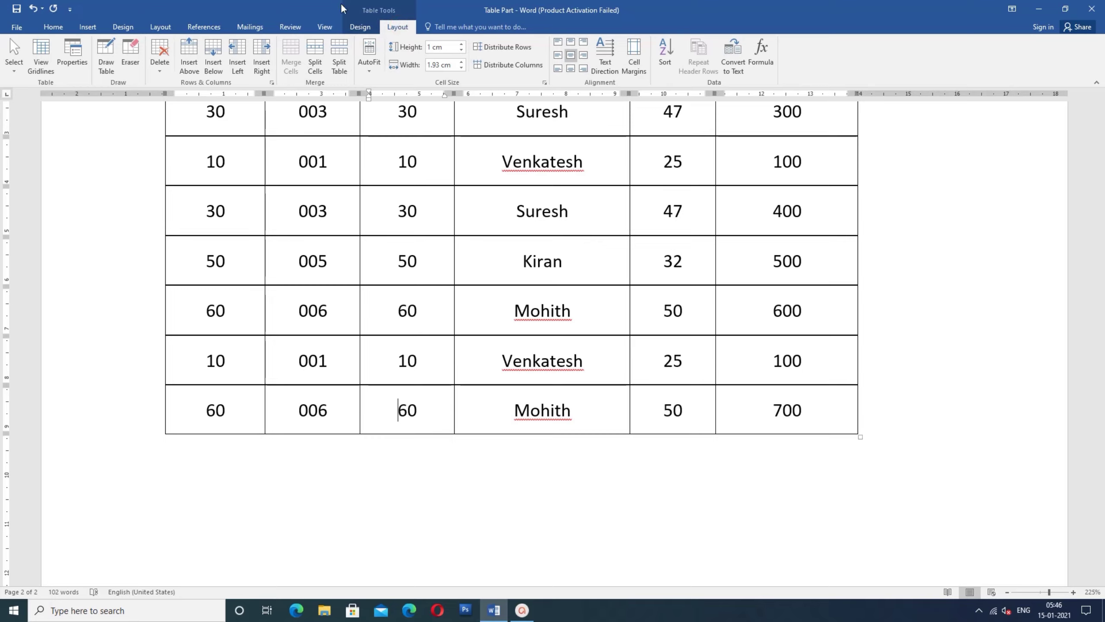
{"action": "left_click", "coordinate": [318, 69]}
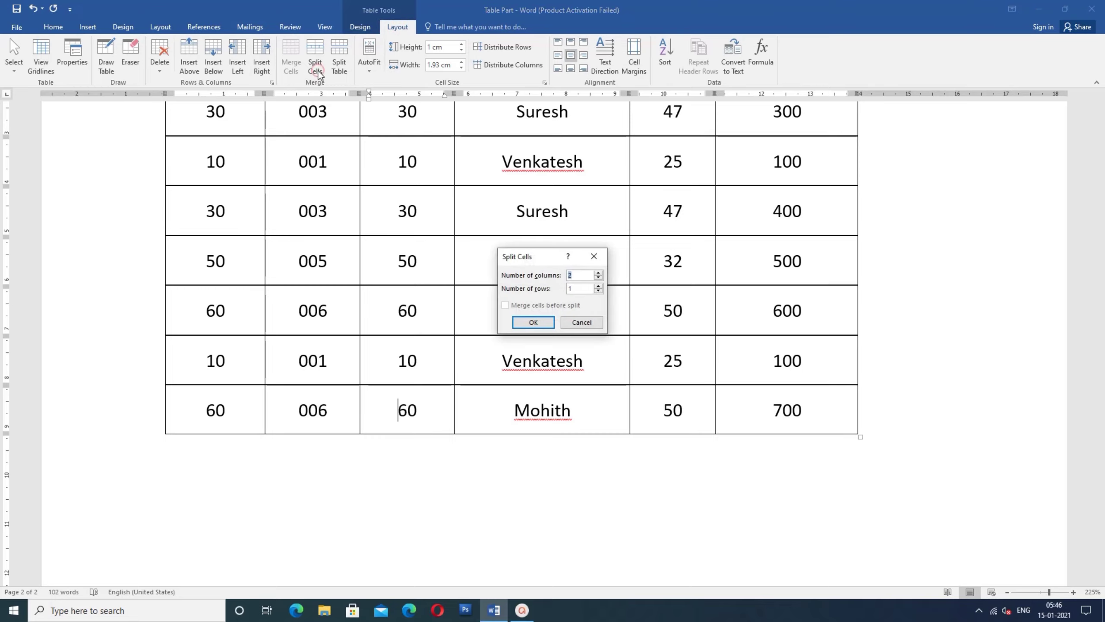
{"action": "left_click_drag", "start_coordinate": [539, 256], "coordinate": [528, 472]}
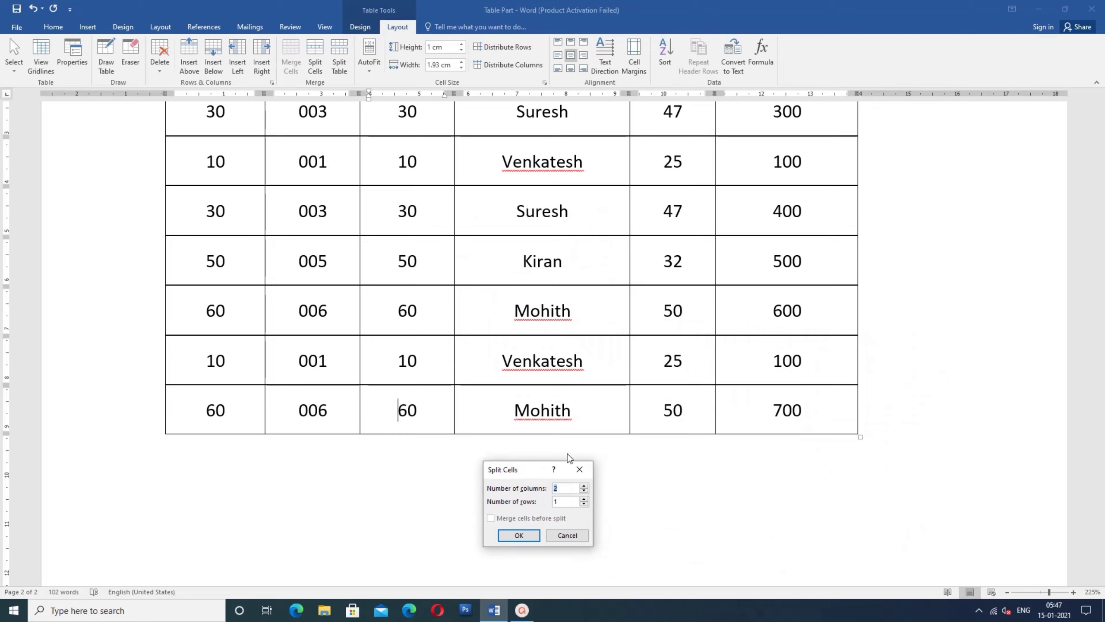
{"action": "left_click_drag", "start_coordinate": [529, 476], "coordinate": [471, 456]}
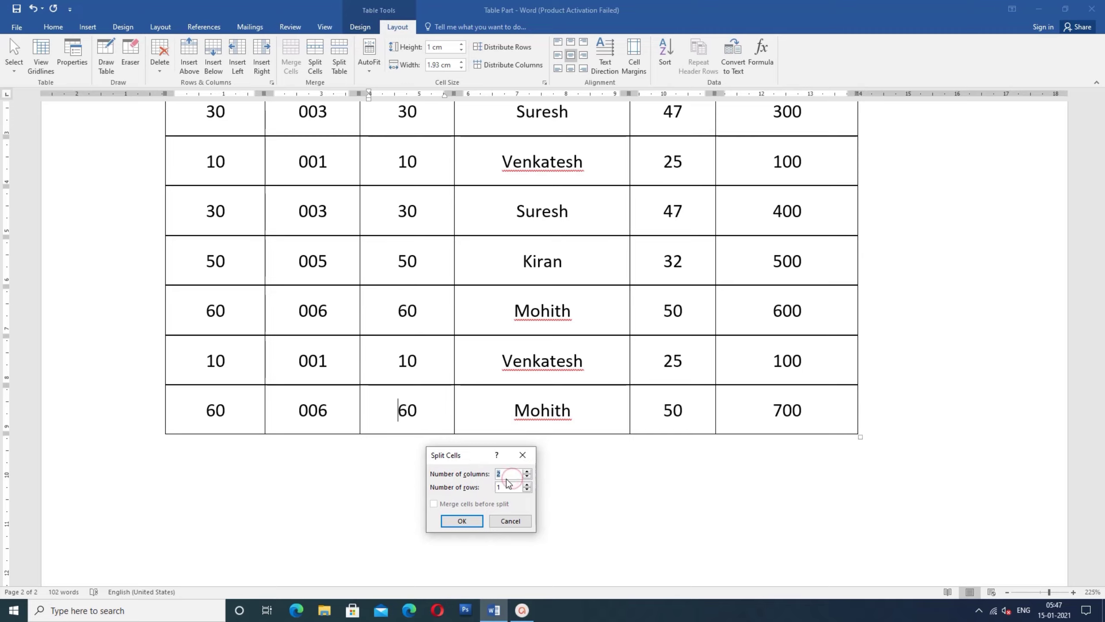
{"action": "type", "text": "5"}
{"action": "left_click", "coordinate": [474, 521]}
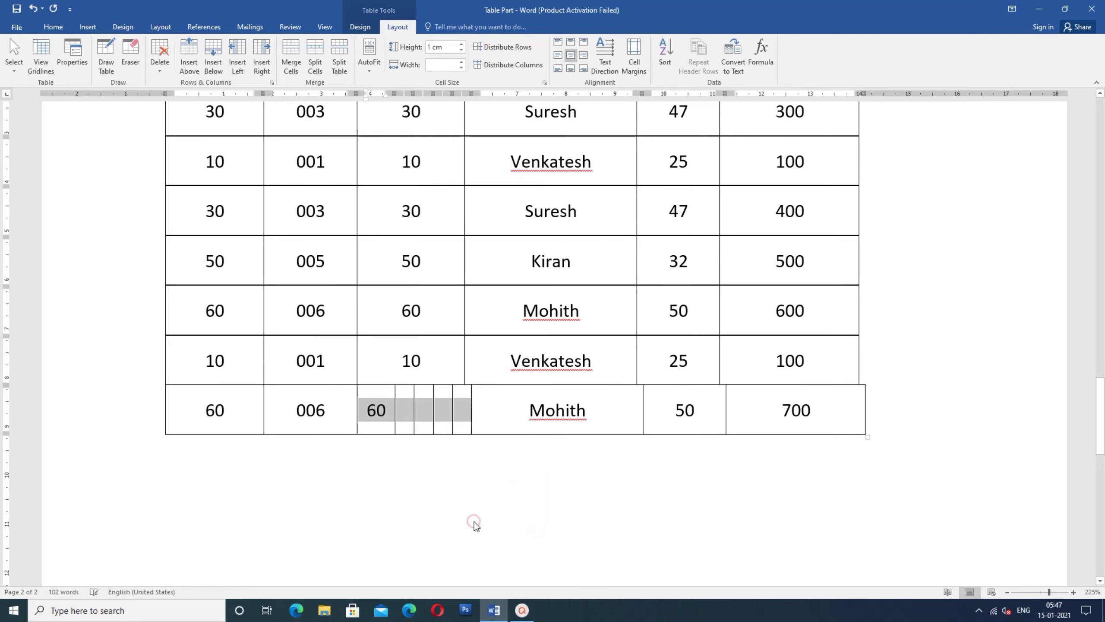
Step: Inspect the split cells in the table's last row and review the merge topic in the first page's list
{"action": "double_click", "coordinate": [403, 406]}
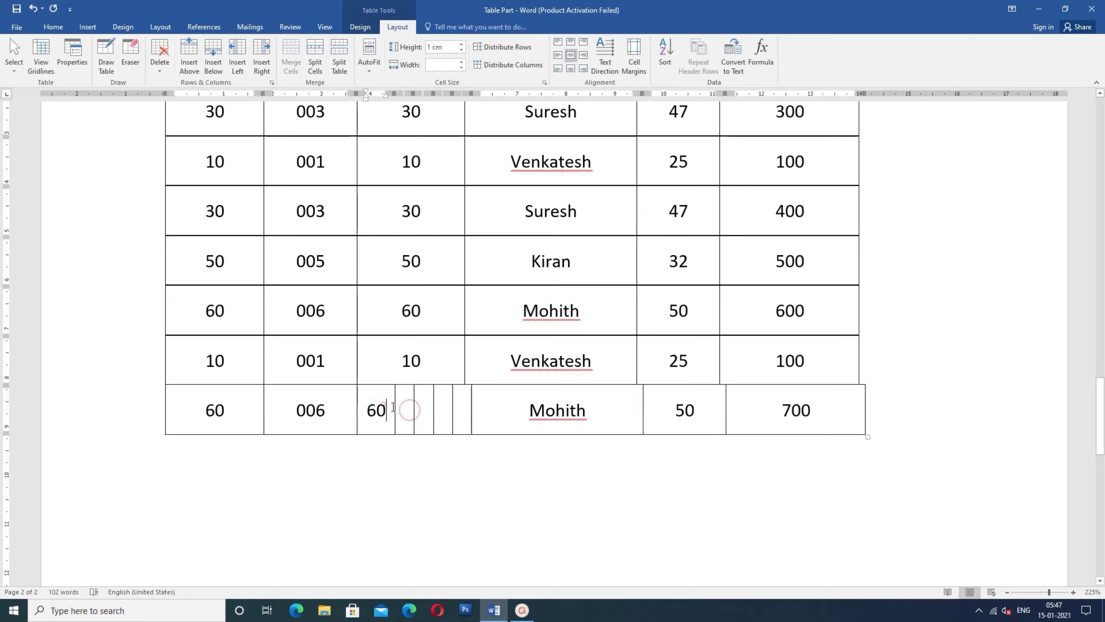
{"action": "left_click", "coordinate": [425, 410]}
{"action": "double_click", "coordinate": [443, 410]}
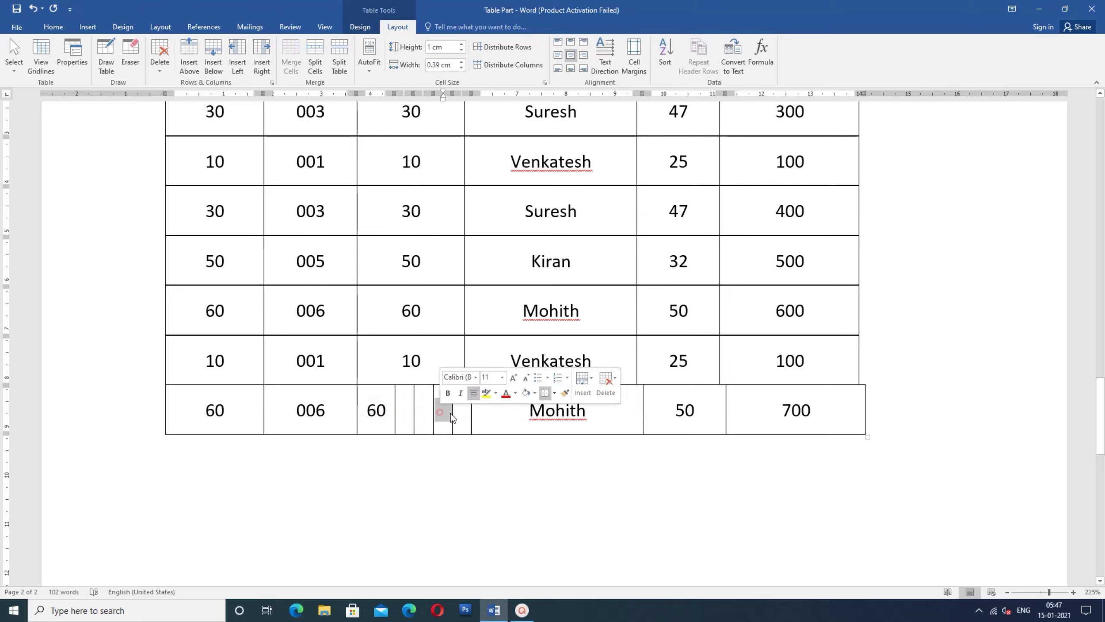
{"action": "left_click", "coordinate": [462, 411]}
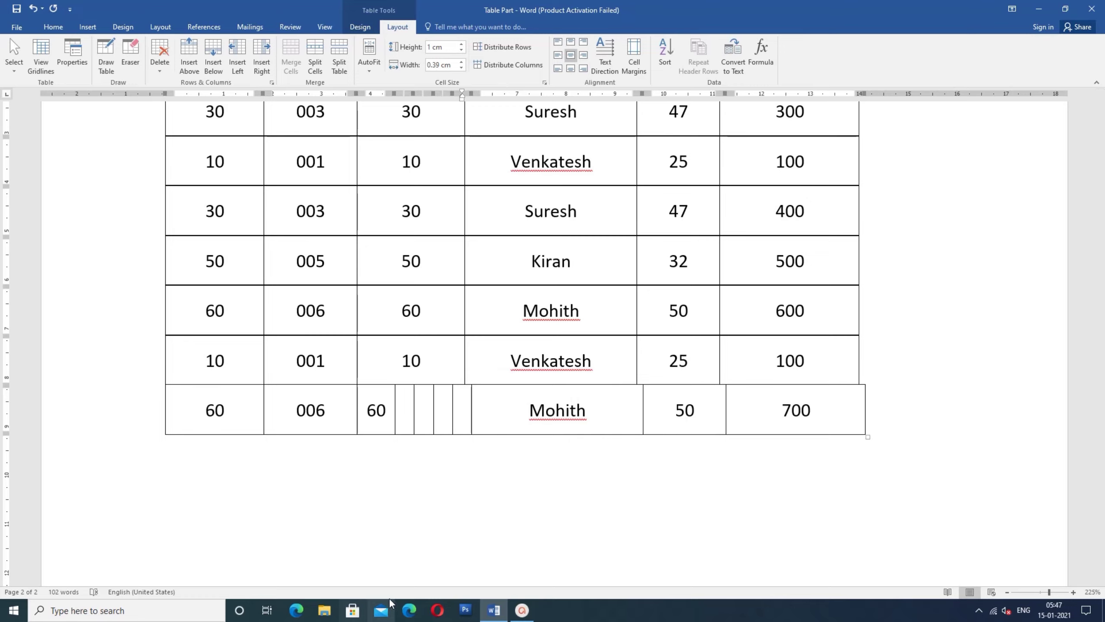
{"action": "scroll", "coordinate": [501, 439], "scroll_direction": "down", "scroll_amount": 8}
{"action": "scroll", "coordinate": [501, 439], "scroll_direction": "up", "scroll_amount": 16}
{"action": "scroll", "coordinate": [501, 439], "scroll_direction": "up", "scroll_amount": 15}
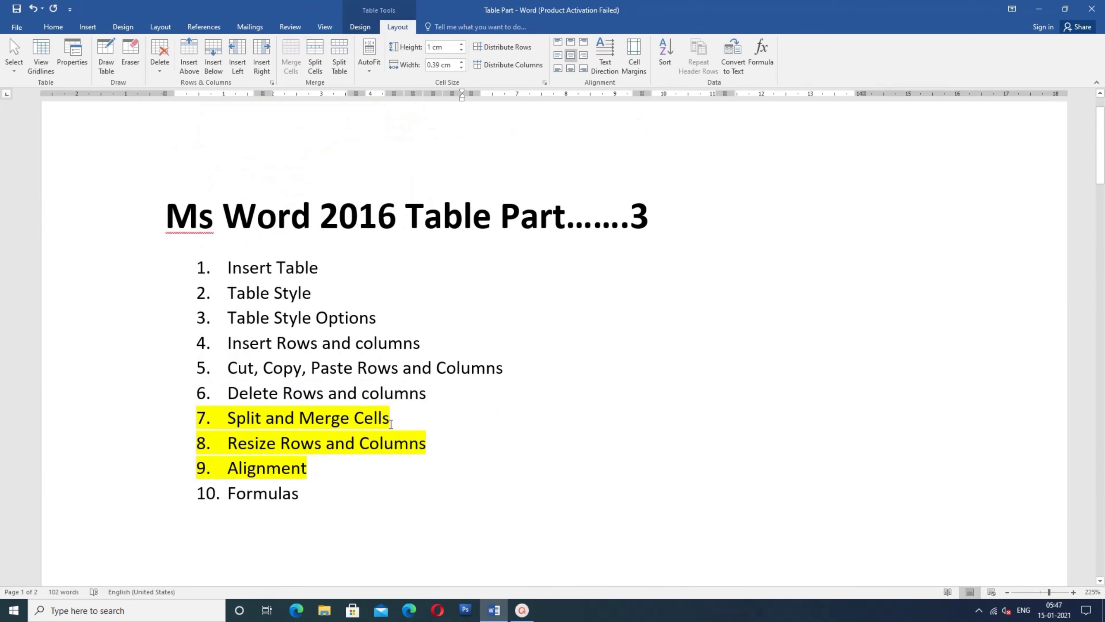
{"action": "scroll", "coordinate": [448, 396], "scroll_direction": "down", "scroll_amount": 8}
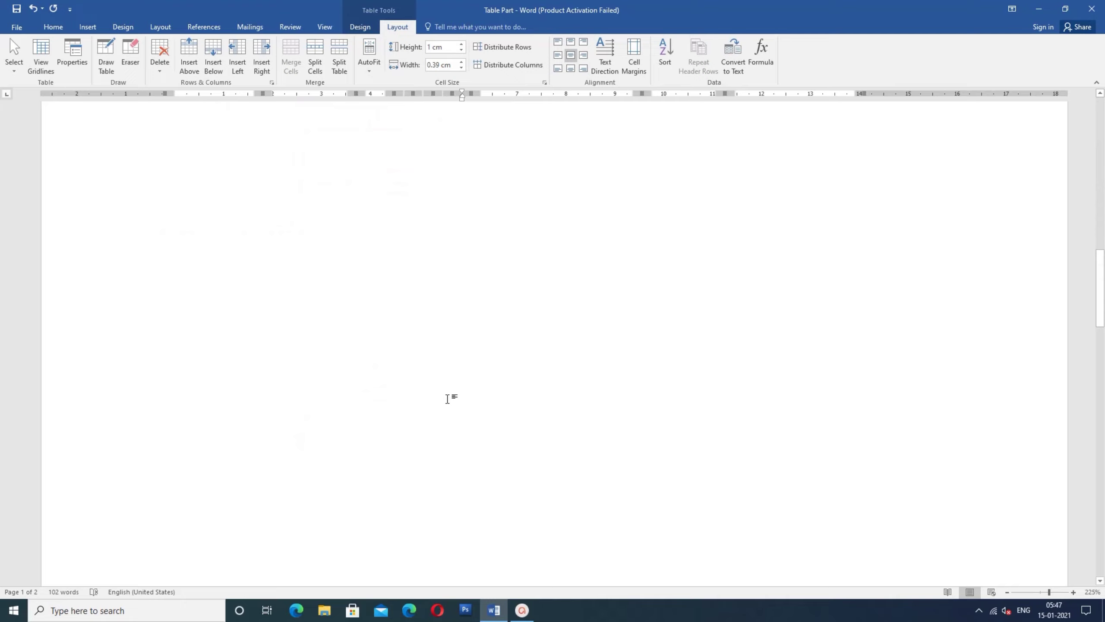
{"action": "scroll", "coordinate": [448, 397], "scroll_direction": "down", "scroll_amount": 3}
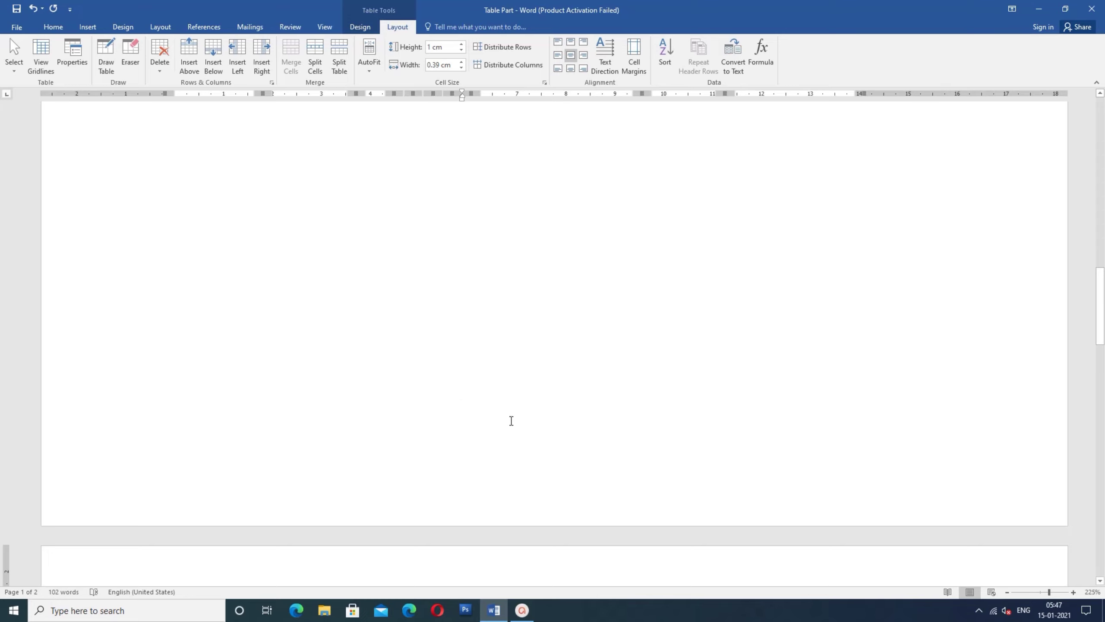
{"action": "scroll", "coordinate": [538, 408], "scroll_direction": "up", "scroll_amount": 11}
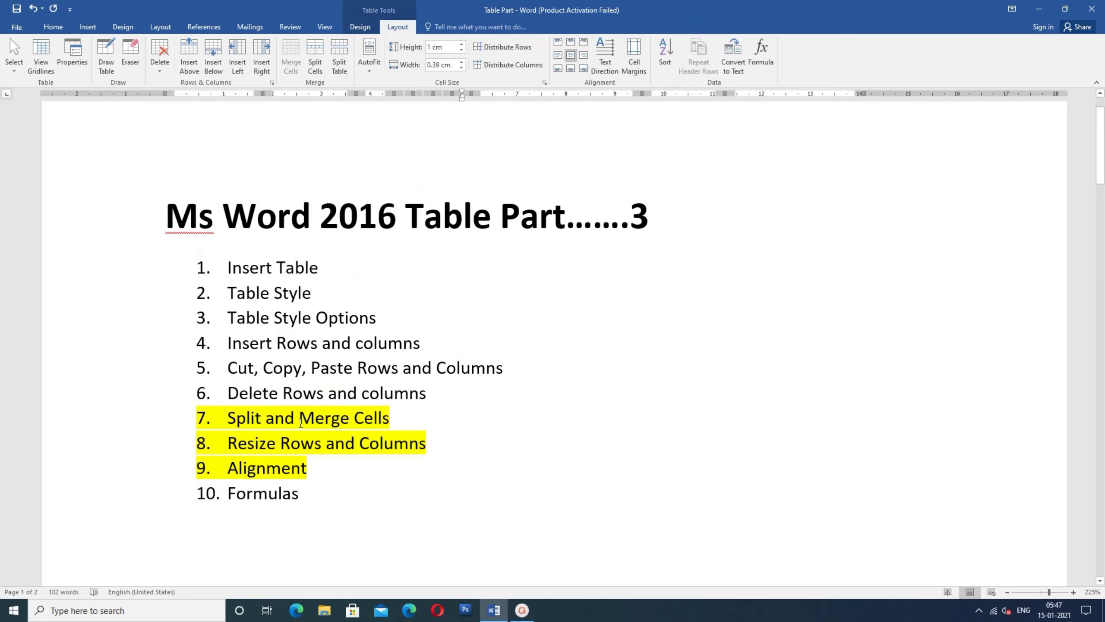
{"action": "left_click_drag", "start_coordinate": [301, 423], "coordinate": [352, 426]}
Step: Insert a blank row above the header row of the employee table
{"action": "scroll", "coordinate": [439, 421], "scroll_direction": "down", "scroll_amount": 10}
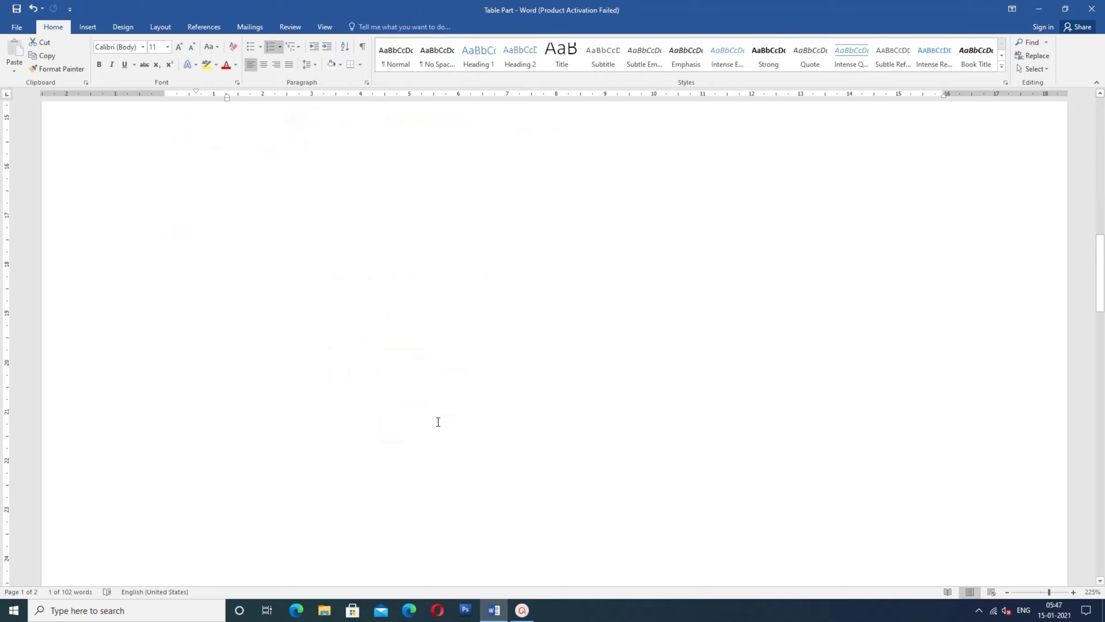
{"action": "scroll", "coordinate": [438, 421], "scroll_direction": "down", "scroll_amount": 15}
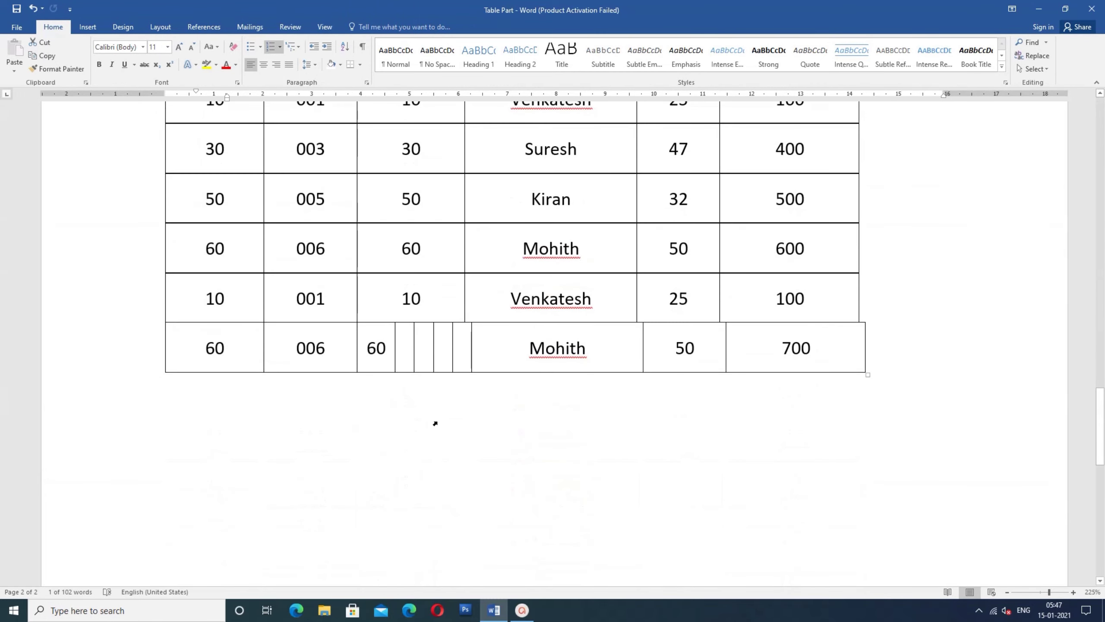
{"action": "scroll", "coordinate": [435, 422], "scroll_direction": "up", "scroll_amount": 5}
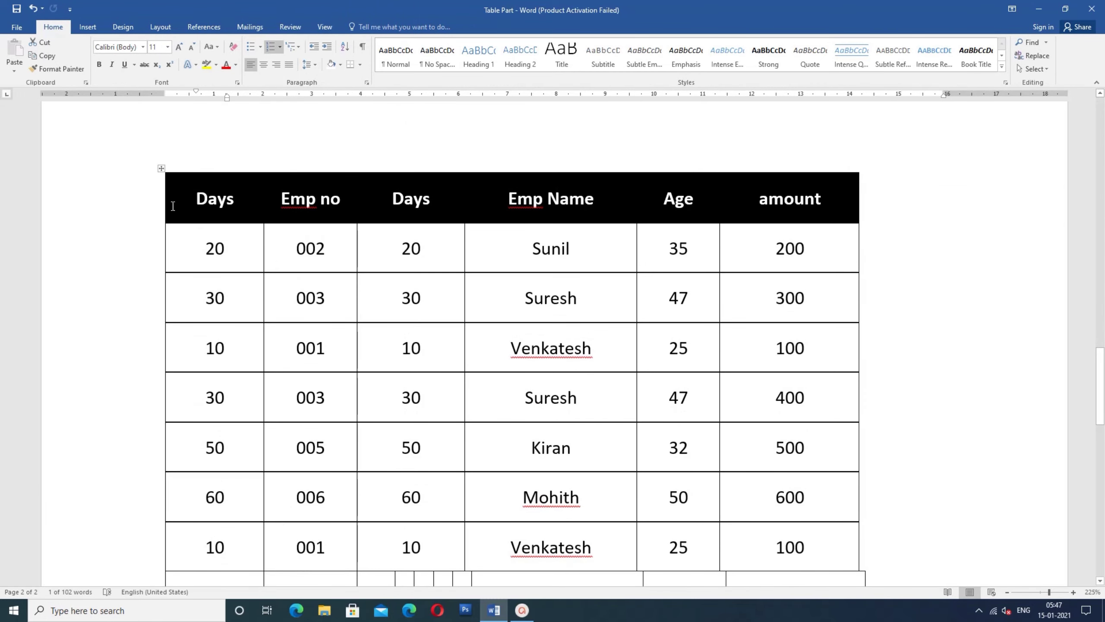
{"action": "left_click", "coordinate": [152, 204]}
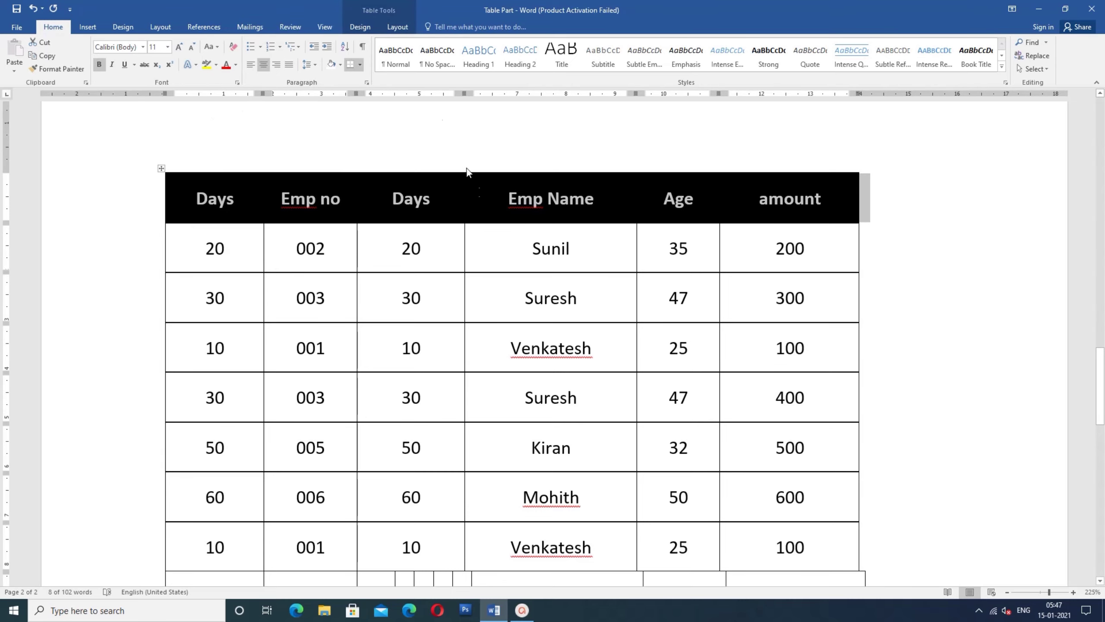
{"action": "left_click", "coordinate": [392, 27]}
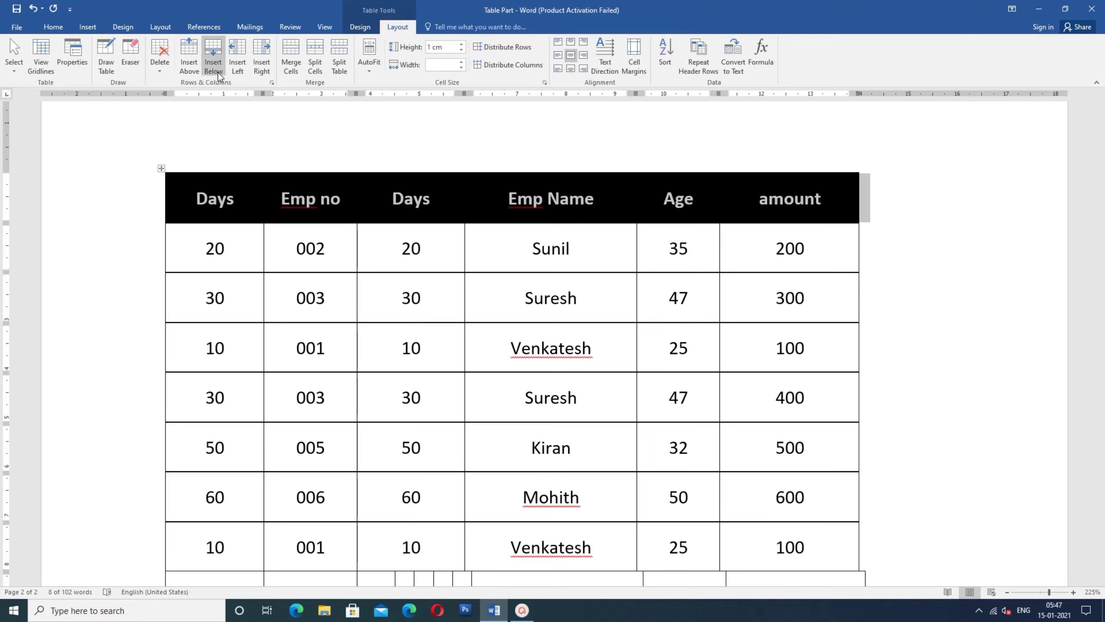
{"action": "left_click", "coordinate": [192, 74]}
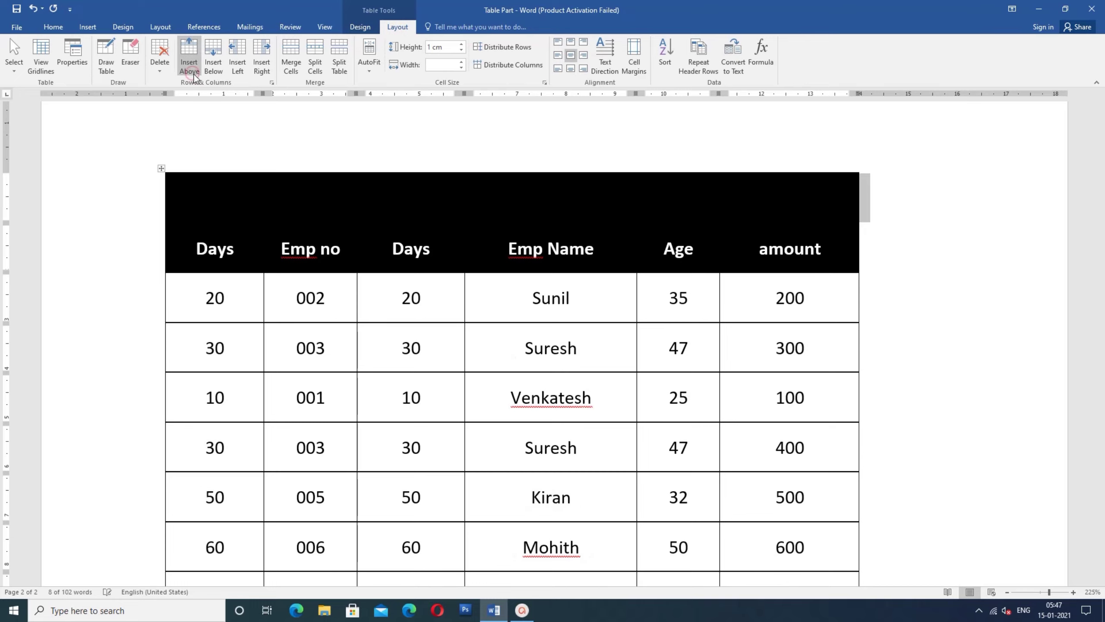
Step: Shade the blank row above the header row white
{"action": "left_click", "coordinate": [342, 217]}
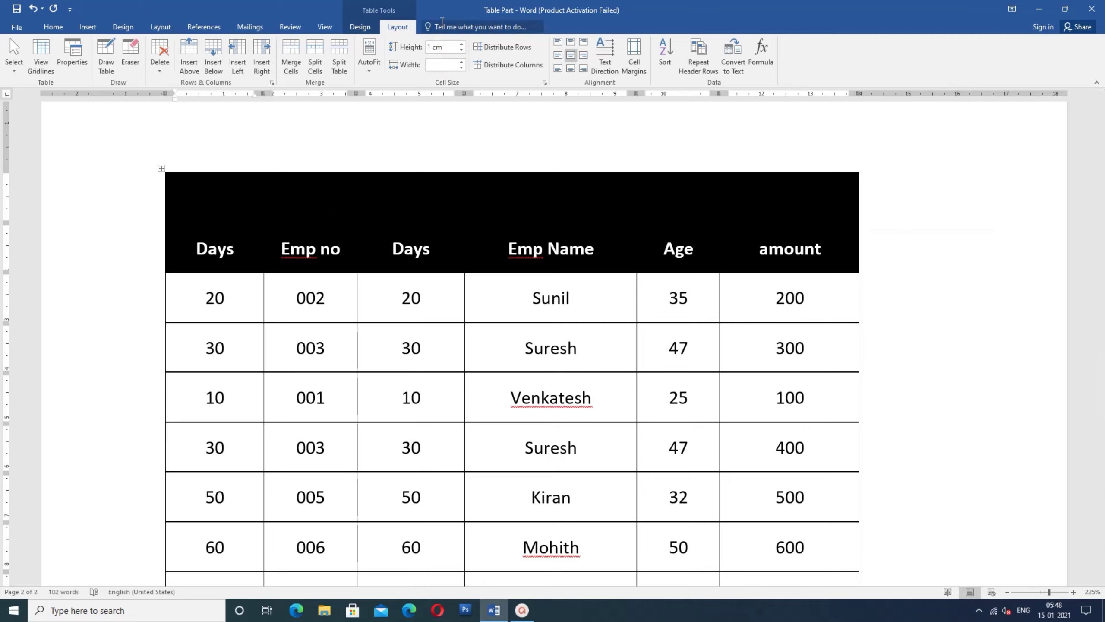
{"action": "left_click", "coordinate": [360, 27]}
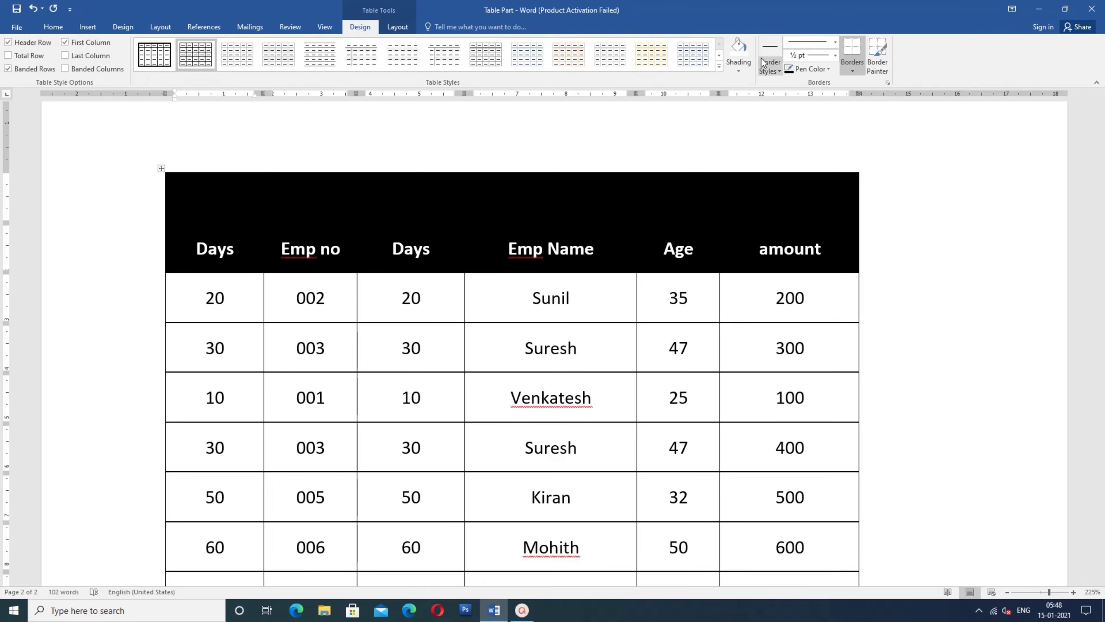
{"action": "left_click", "coordinate": [738, 70]}
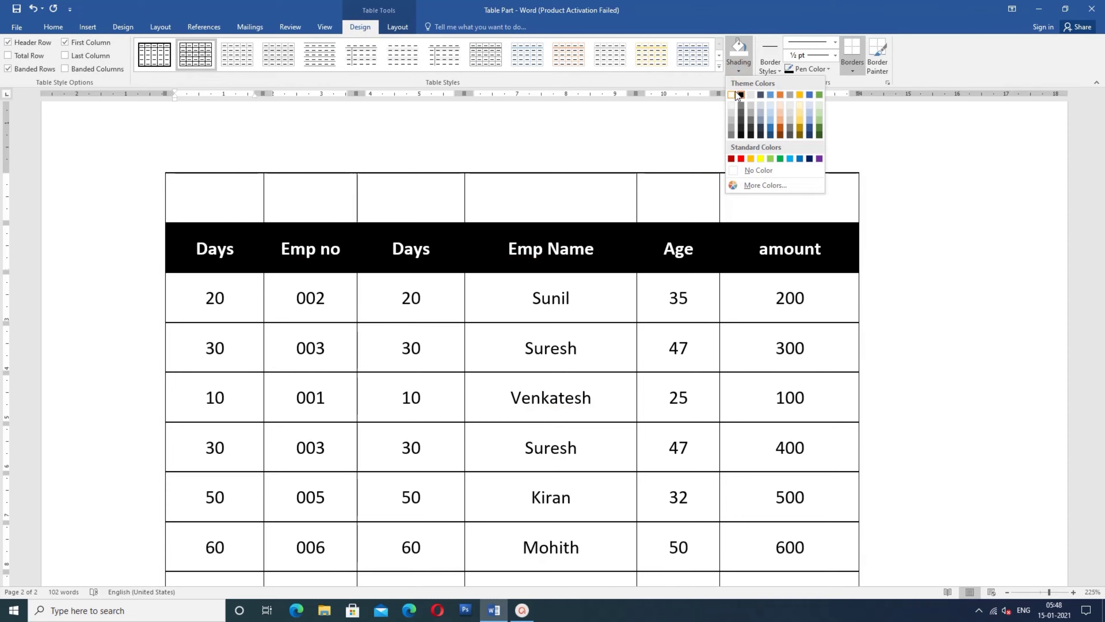
{"action": "left_click", "coordinate": [735, 93]}
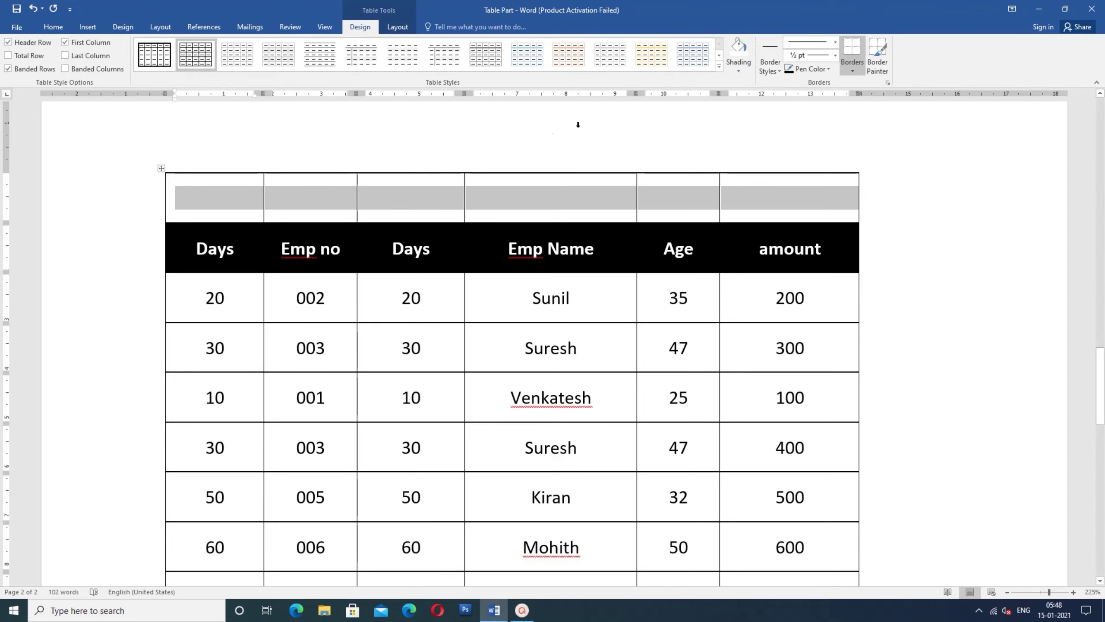
Step: Merge the six cells of the blank top row into a single cell
{"action": "left_click", "coordinate": [486, 201]}
{"action": "left_click", "coordinate": [240, 197]}
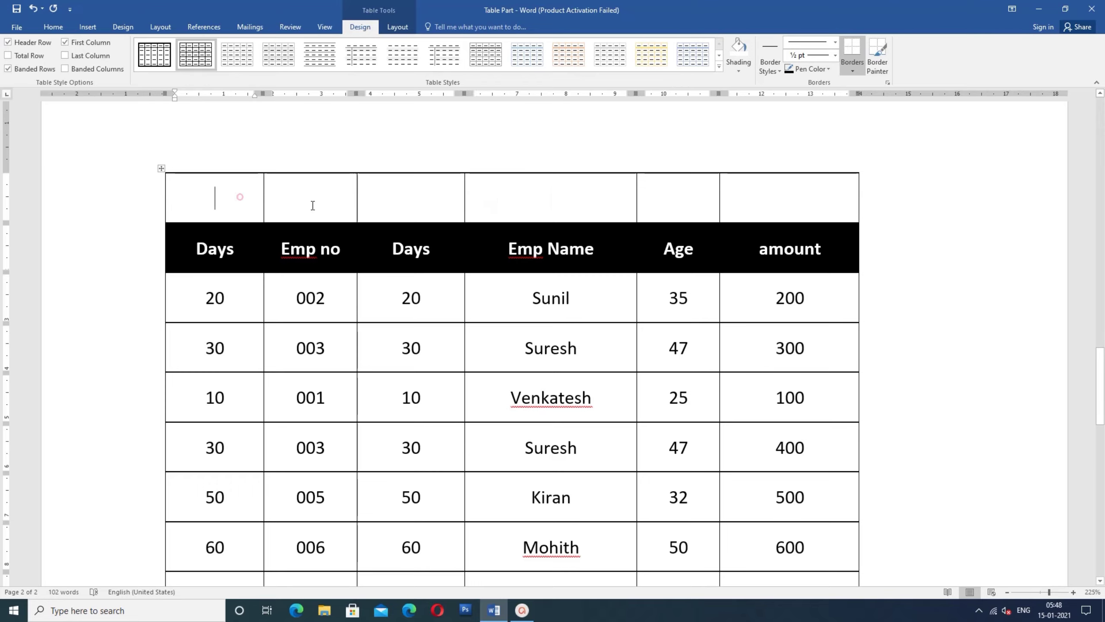
{"action": "left_click", "coordinate": [332, 200]}
{"action": "left_click", "coordinate": [406, 197]}
{"action": "left_click", "coordinate": [541, 197]}
{"action": "left_click", "coordinate": [682, 201]}
{"action": "left_click", "coordinate": [783, 197]}
{"action": "mouse_move", "coordinate": [152, 215]}
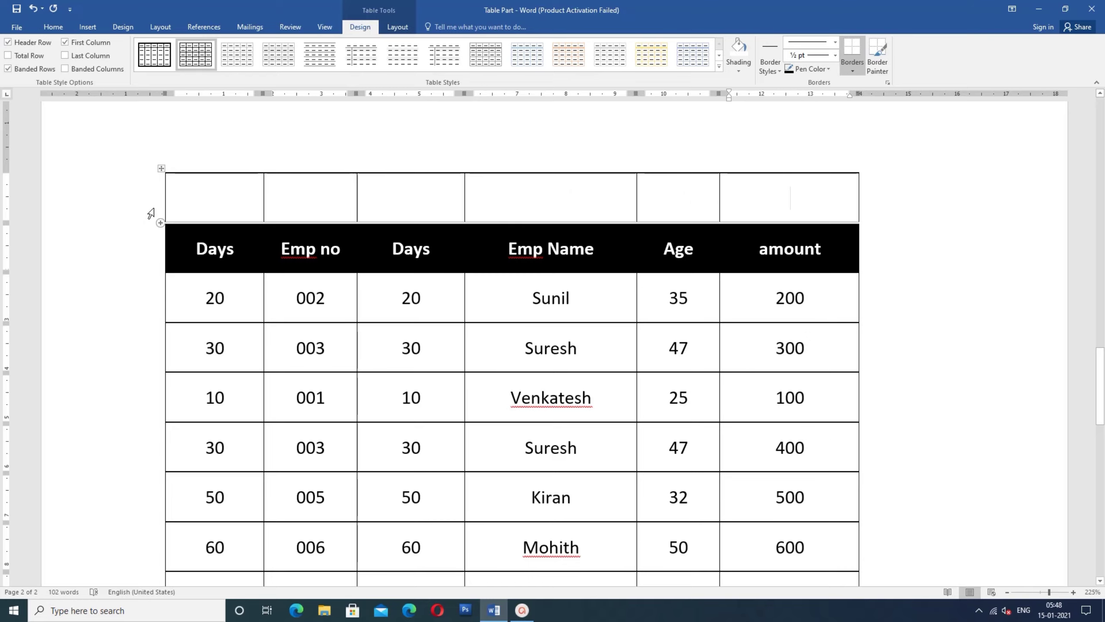
{"action": "left_click", "coordinate": [152, 208]}
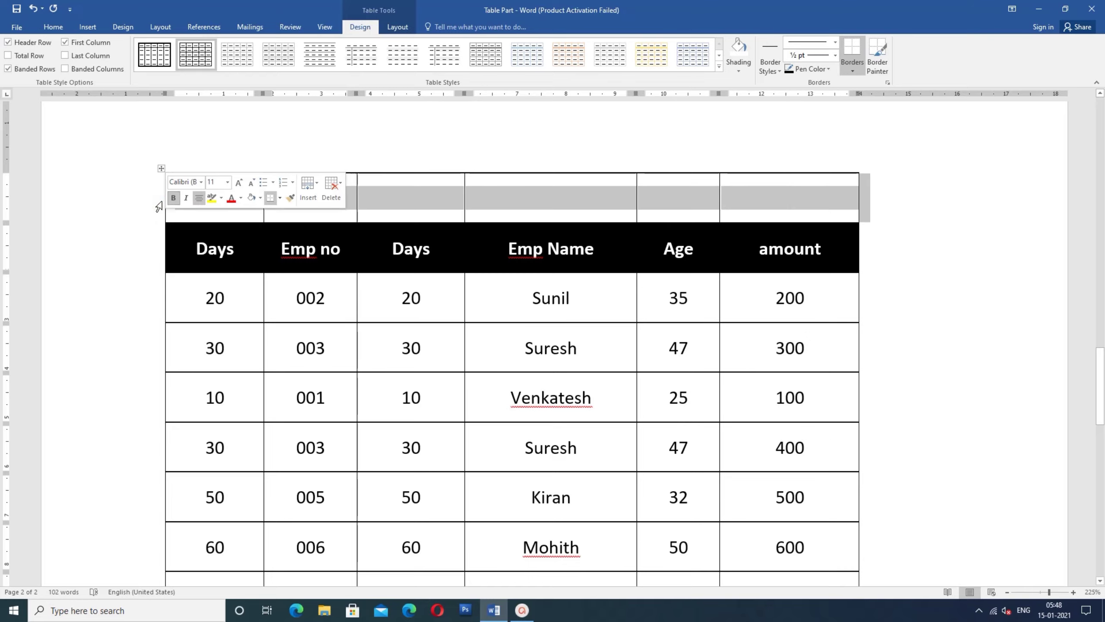
{"action": "left_click", "coordinate": [392, 29]}
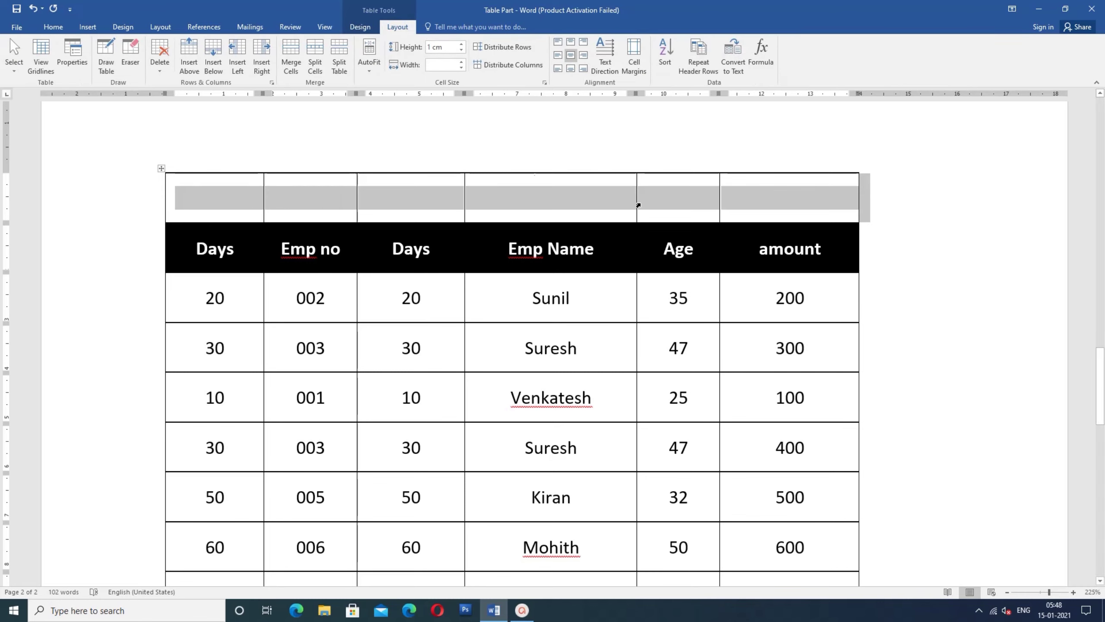
{"action": "left_click", "coordinate": [286, 59]}
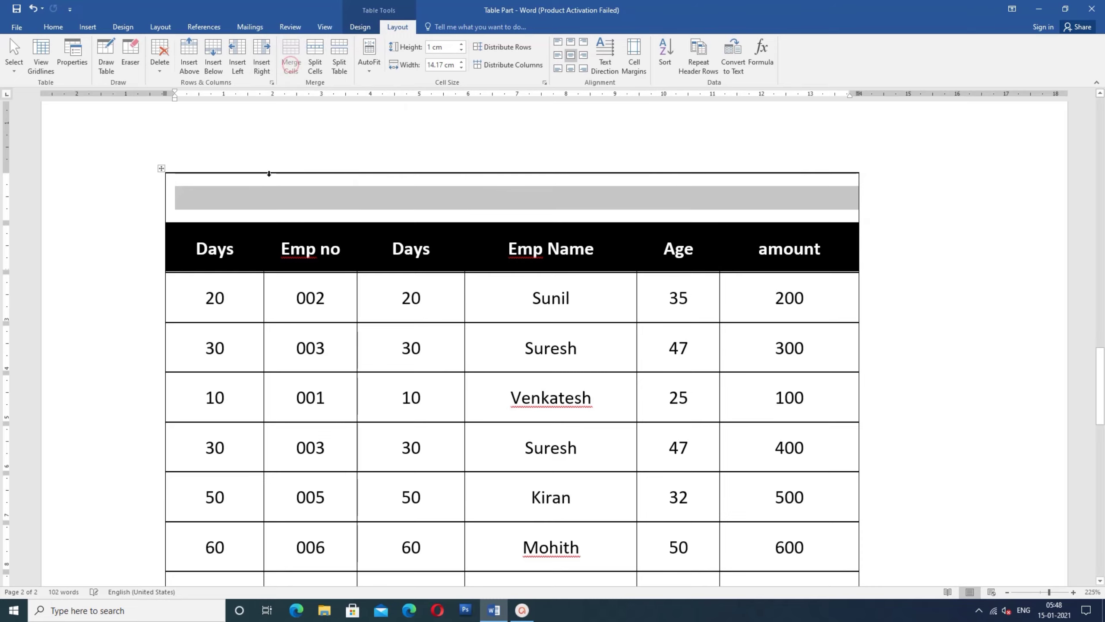
Step: Enter the title "Employes salary Slip" in the merged top cell
{"action": "left_click", "coordinate": [564, 197]}
{"action": "left_click", "coordinate": [431, 201]}
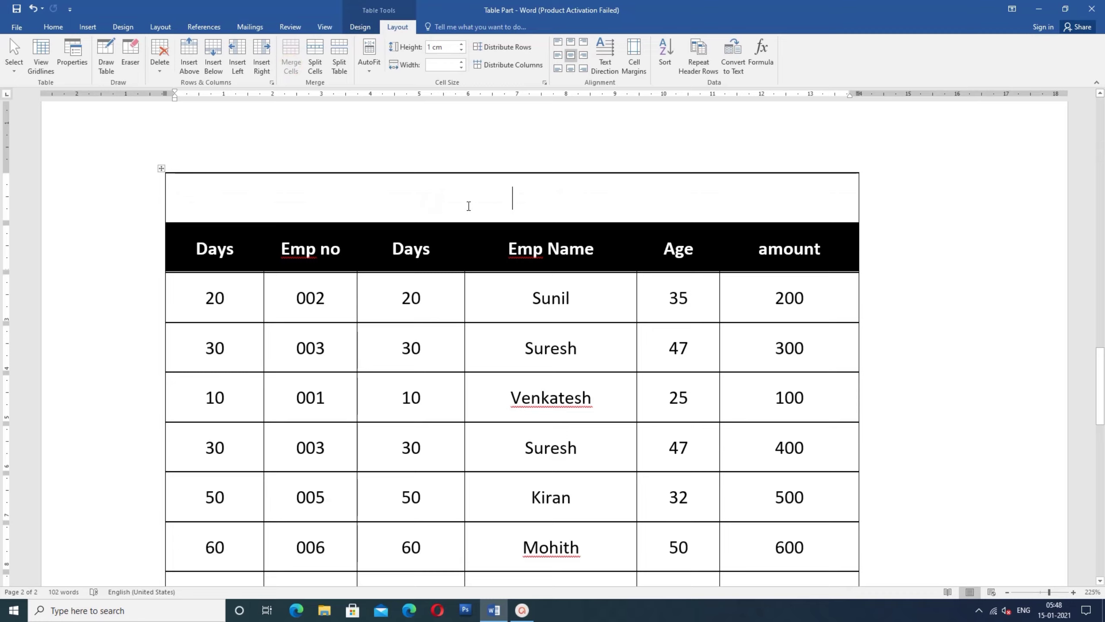
{"action": "type", "text": "Emplo"}
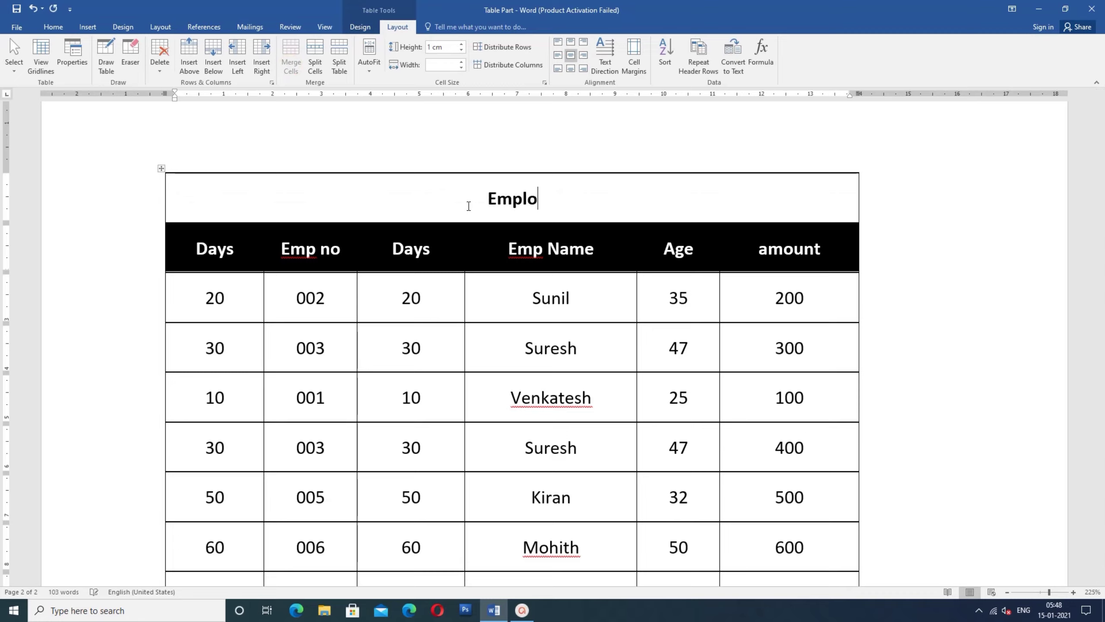
{"action": "type", "text": "yes salary"}
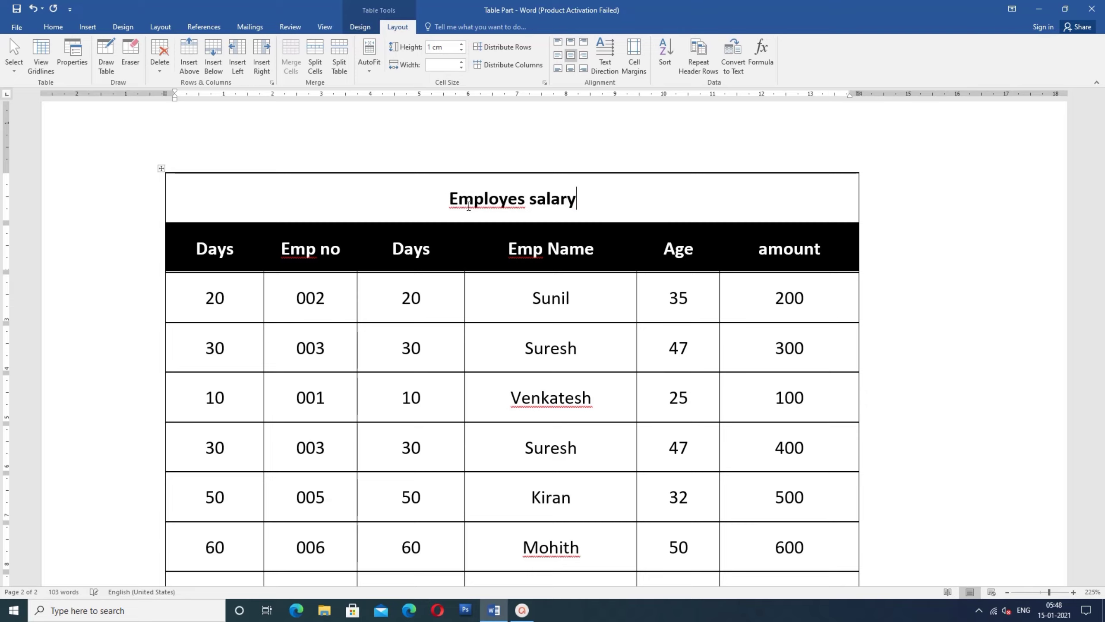
{"action": "type", "text": " Slip"}
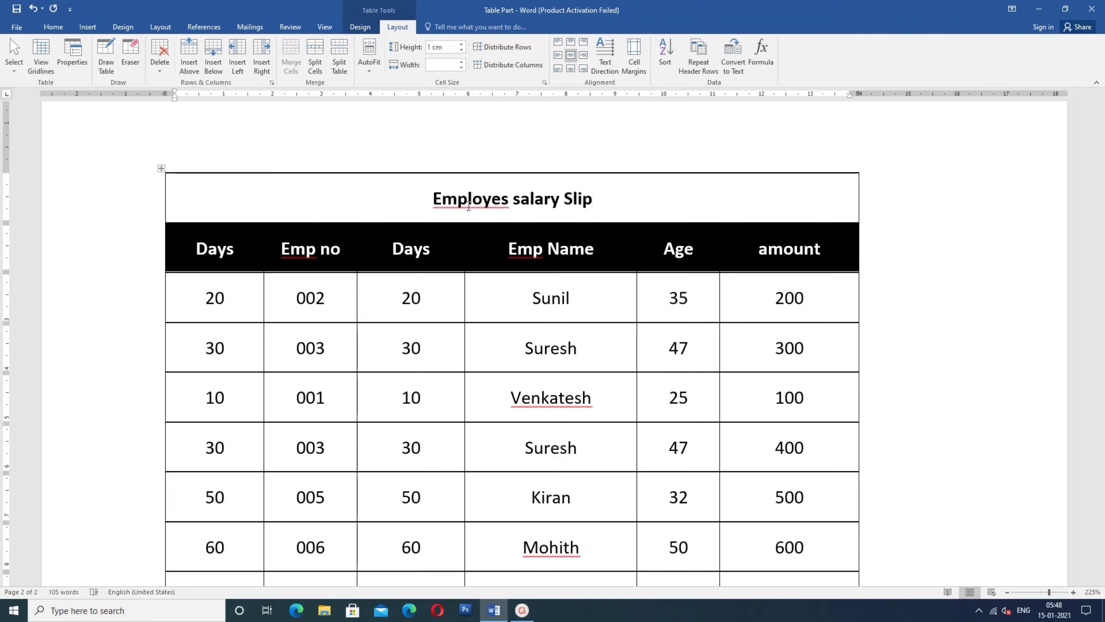
{"action": "left_click", "coordinate": [430, 205]}
{"action": "left_click", "coordinate": [564, 200]}
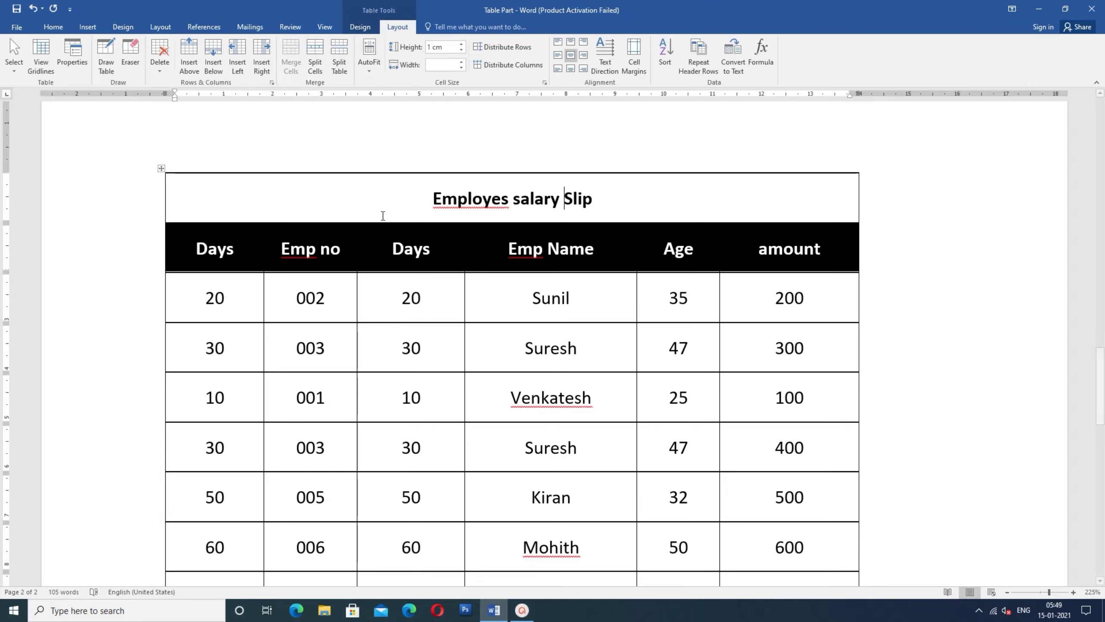
Step: Split the table in two above the row with amount 400 and inspect both parts
{"action": "scroll", "coordinate": [451, 256], "scroll_direction": "down", "scroll_amount": 2}
{"action": "scroll", "coordinate": [450, 258], "scroll_direction": "down", "scroll_amount": 1}
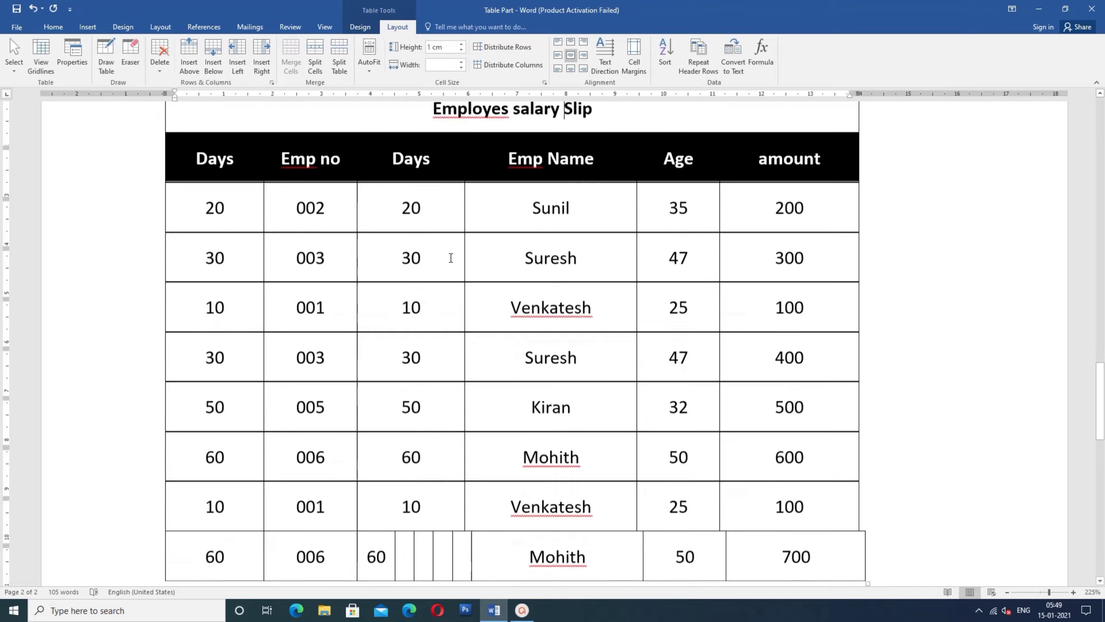
{"action": "scroll", "coordinate": [451, 258], "scroll_direction": "down", "scroll_amount": 4}
{"action": "left_click", "coordinate": [150, 198]}
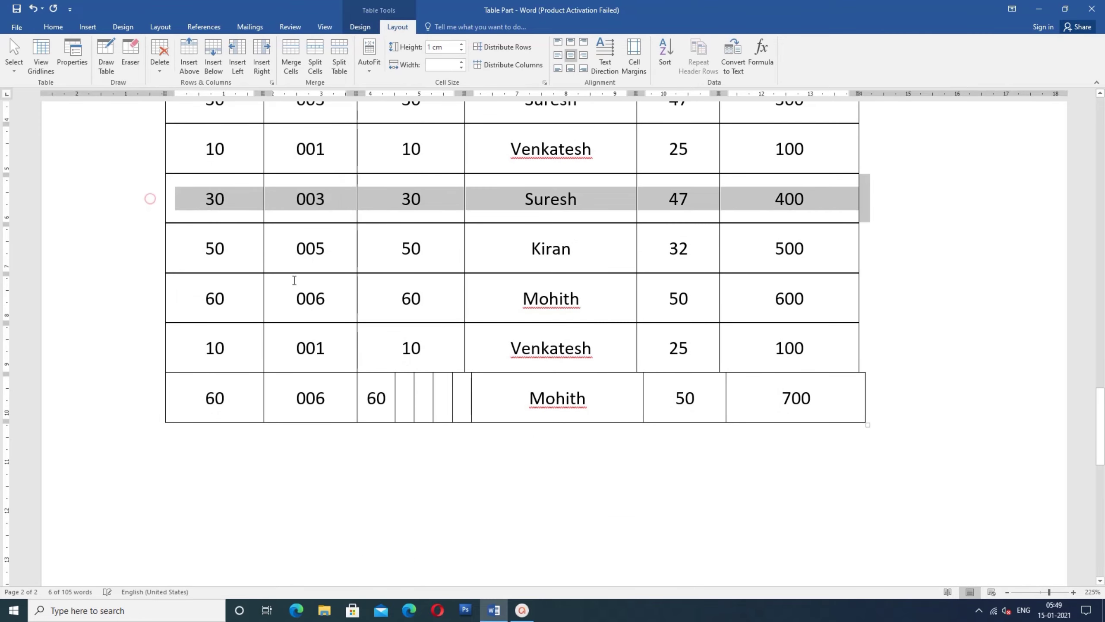
{"action": "left_click", "coordinate": [340, 65]}
{"action": "scroll", "coordinate": [431, 378], "scroll_direction": "up", "scroll_amount": 6}
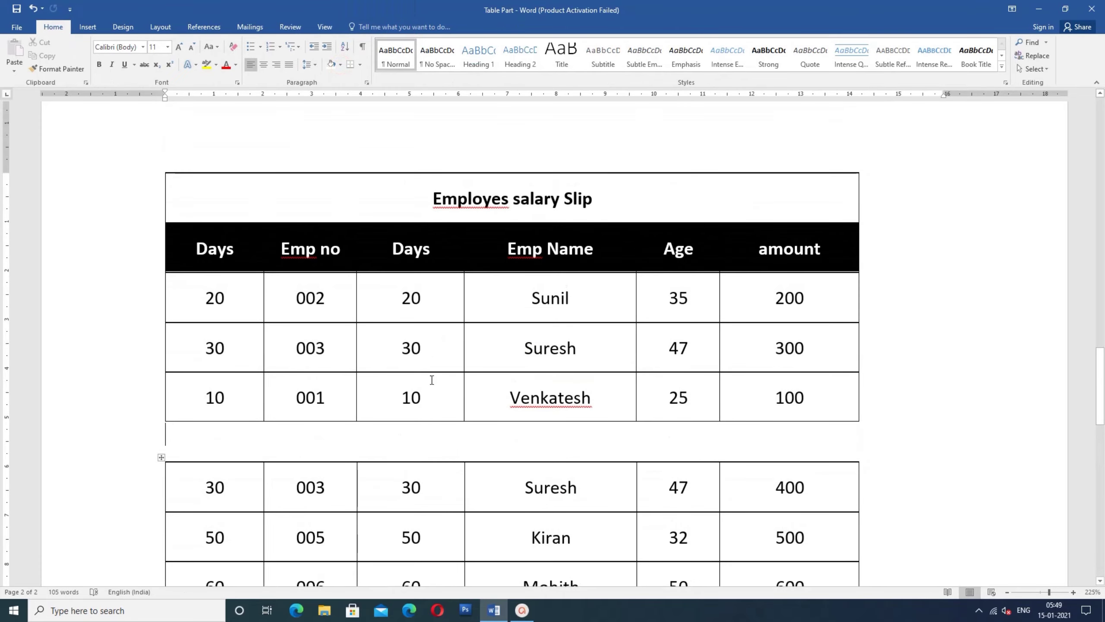
{"action": "scroll", "coordinate": [444, 365], "scroll_direction": "down", "scroll_amount": 6}
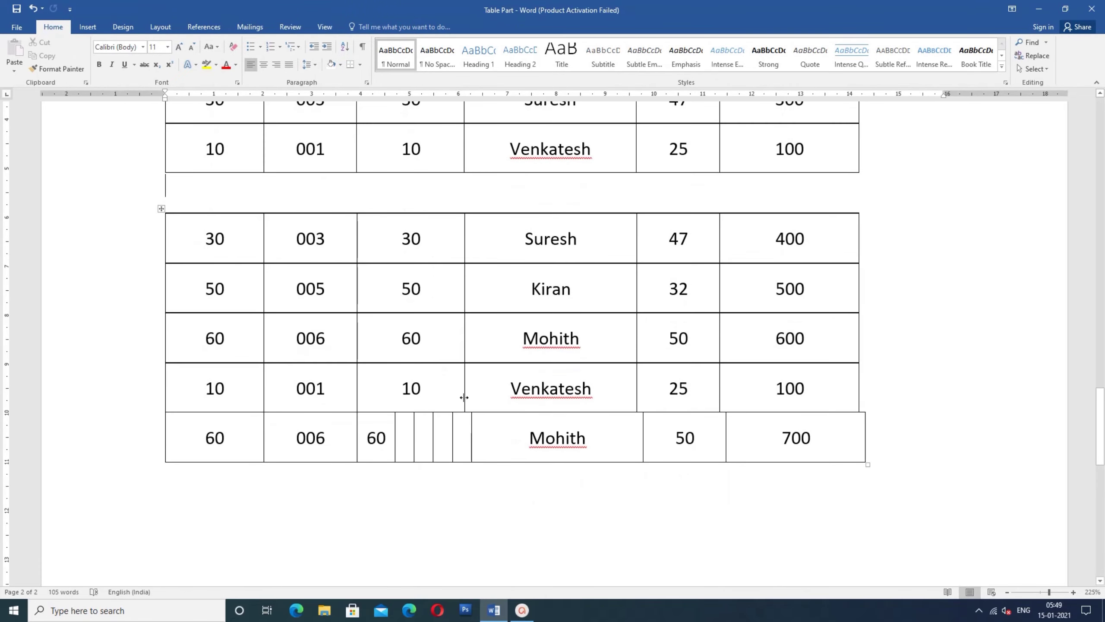
{"action": "scroll", "coordinate": [512, 307], "scroll_direction": "up", "scroll_amount": 6}
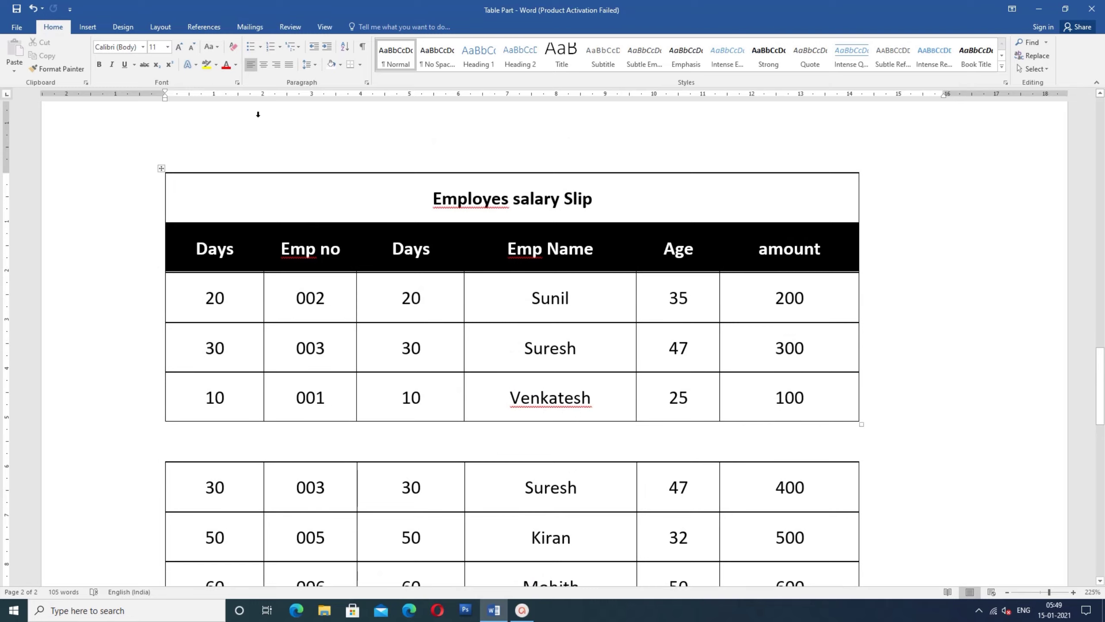
Step: Undo the table split, title text, cell merge, white shading and blank row insertion
{"action": "left_click", "coordinate": [33, 9]}
{"action": "left_click", "coordinate": [33, 9]}
{"action": "left_click", "coordinate": [34, 8]}
{"action": "left_click", "coordinate": [34, 8]}
{"action": "left_click", "coordinate": [34, 9]}
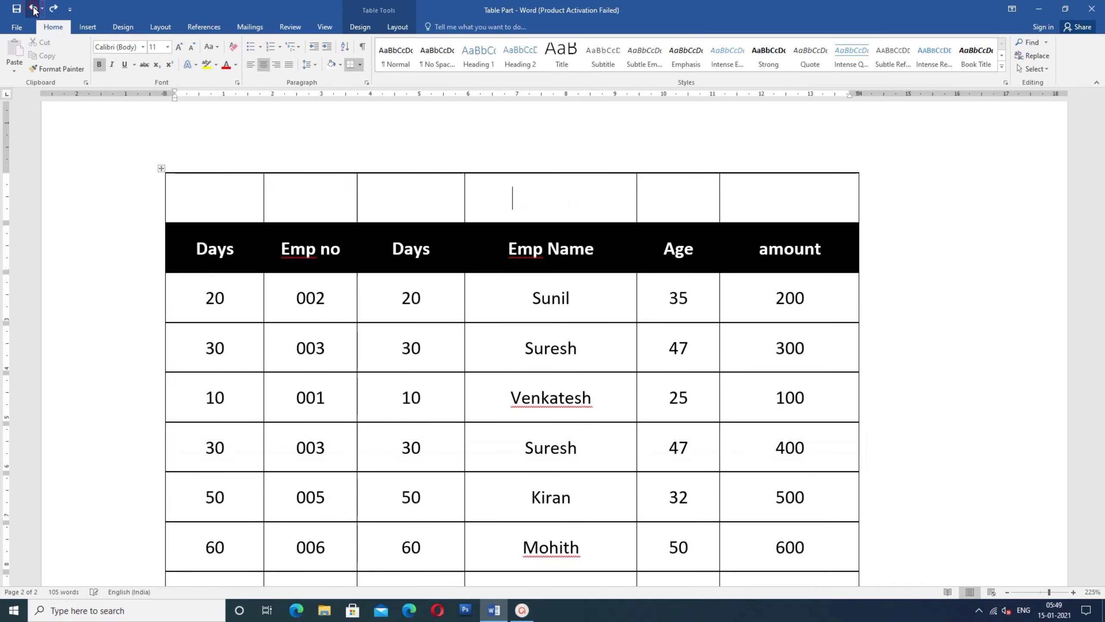
{"action": "left_click", "coordinate": [34, 8]}
{"action": "left_click", "coordinate": [33, 9]}
{"action": "left_click", "coordinate": [34, 9]}
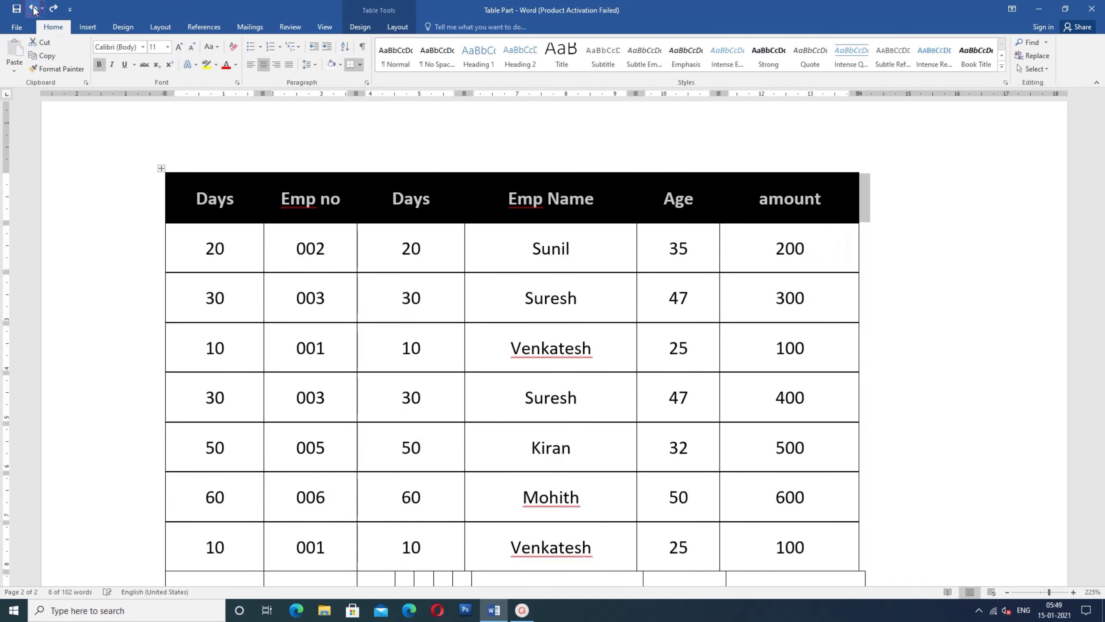
{"action": "left_click", "coordinate": [492, 300]}
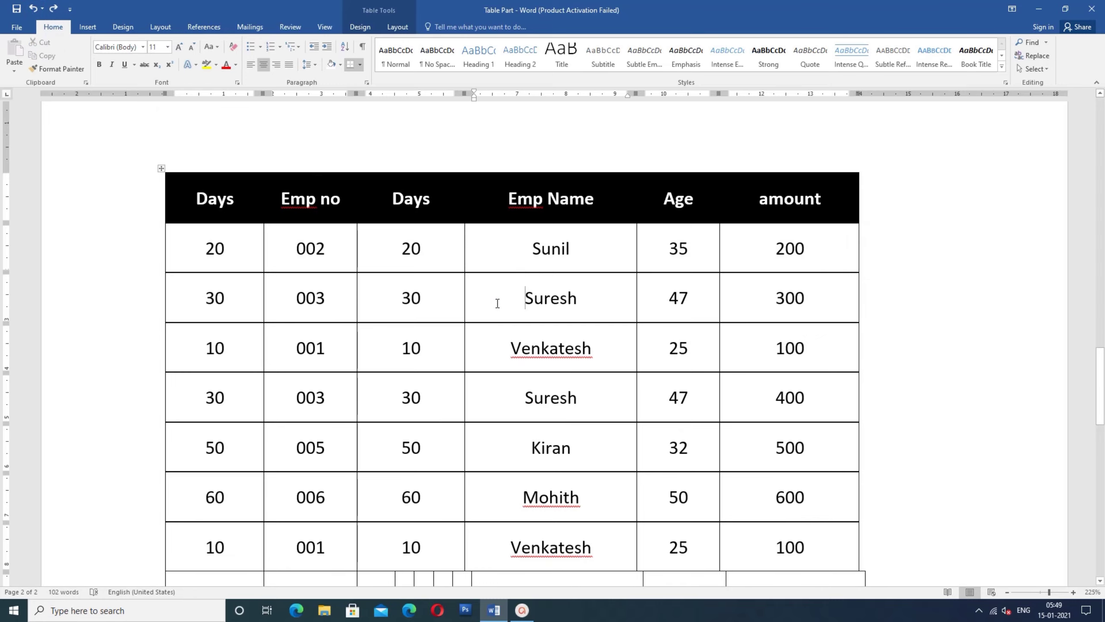
Step: Merge the five split cells under the second Days column in the last row back into one cell
{"action": "scroll", "coordinate": [497, 303], "scroll_direction": "down", "scroll_amount": 8}
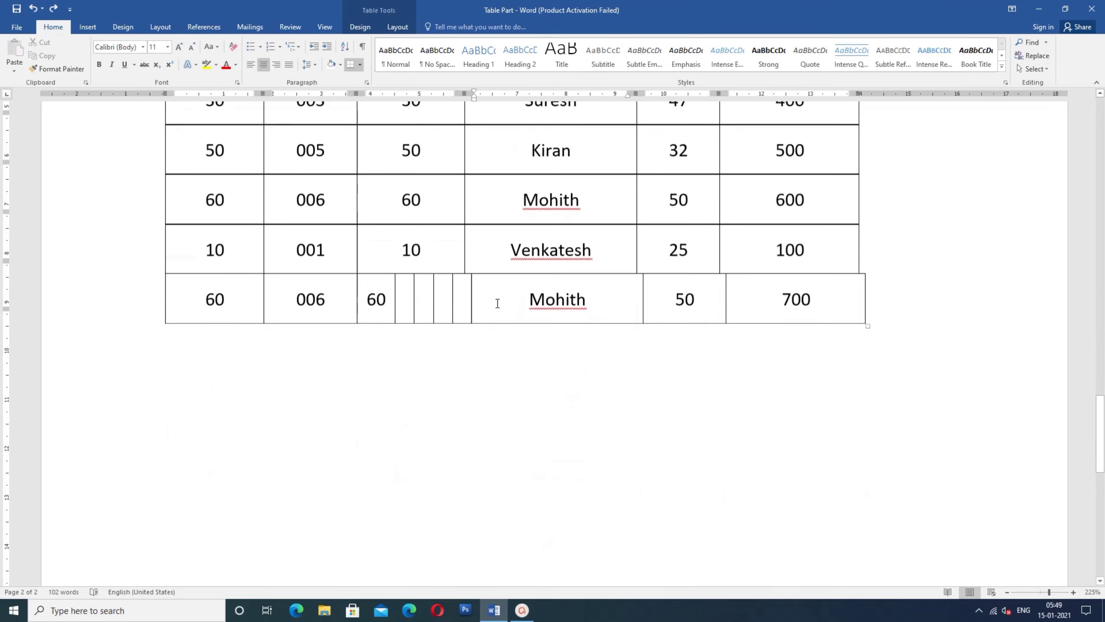
{"action": "scroll", "coordinate": [498, 304], "scroll_direction": "up", "scroll_amount": 4}
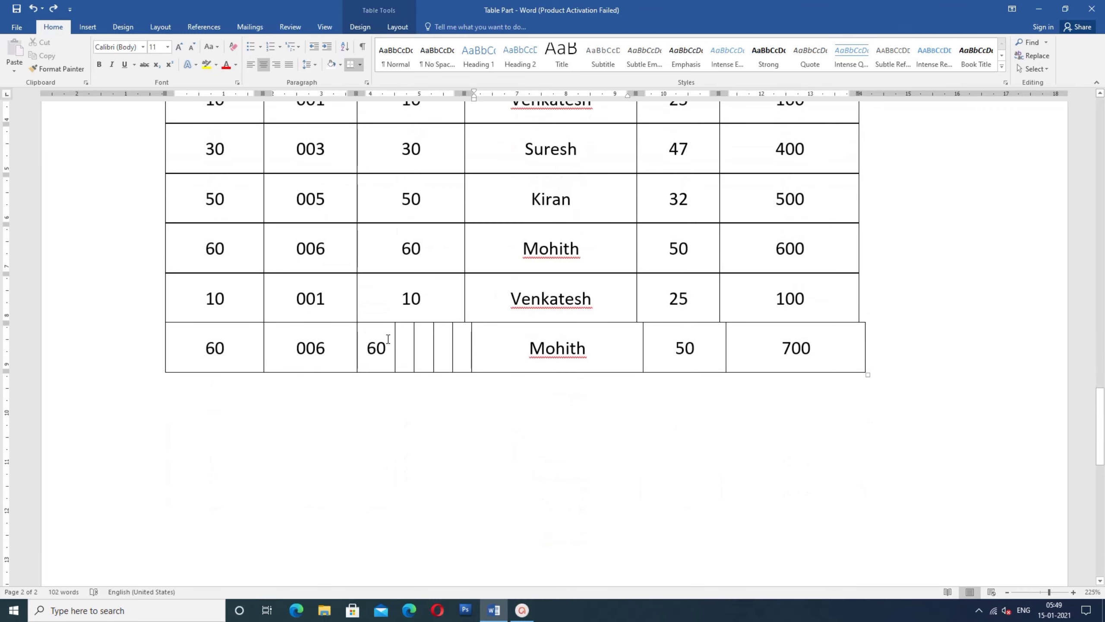
{"action": "left_click_drag", "start_coordinate": [387, 338], "coordinate": [464, 345]}
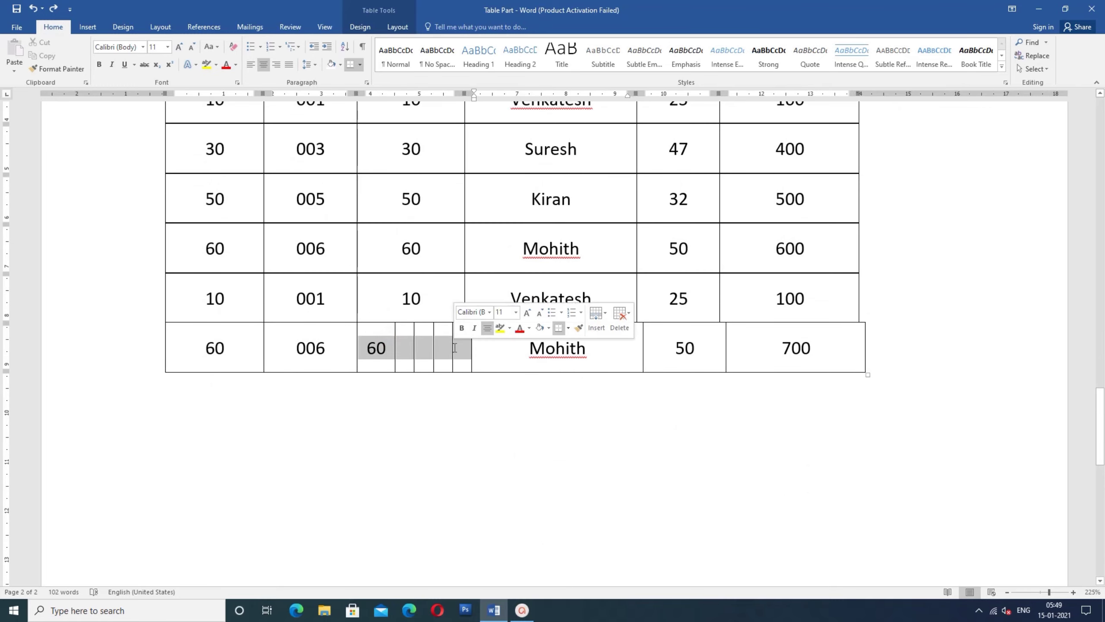
{"action": "left_click", "coordinate": [395, 27]}
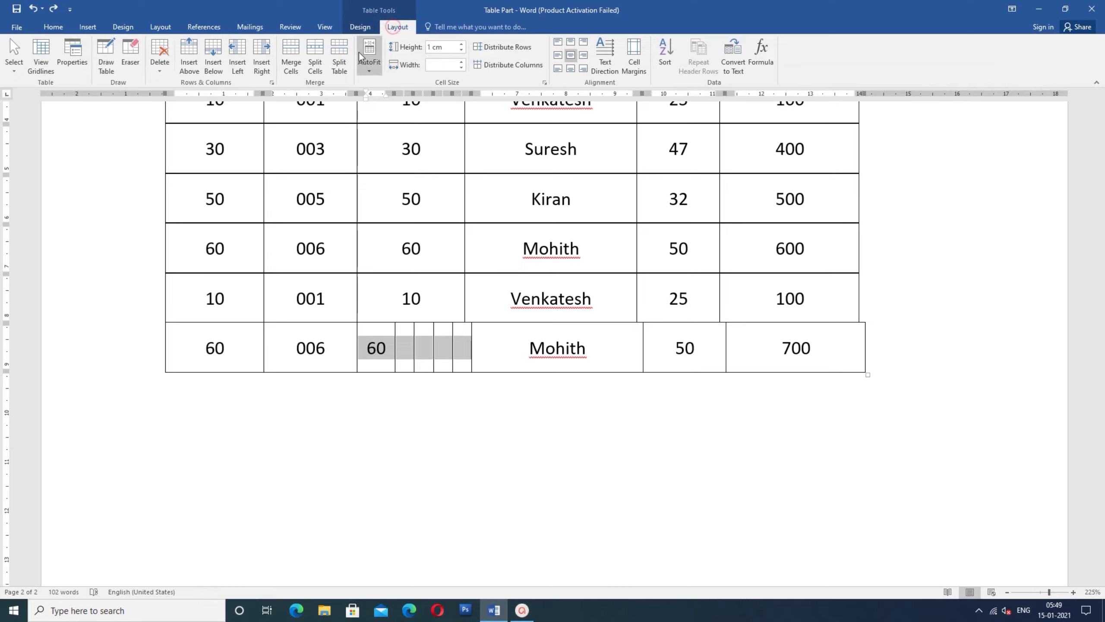
{"action": "left_click", "coordinate": [290, 69]}
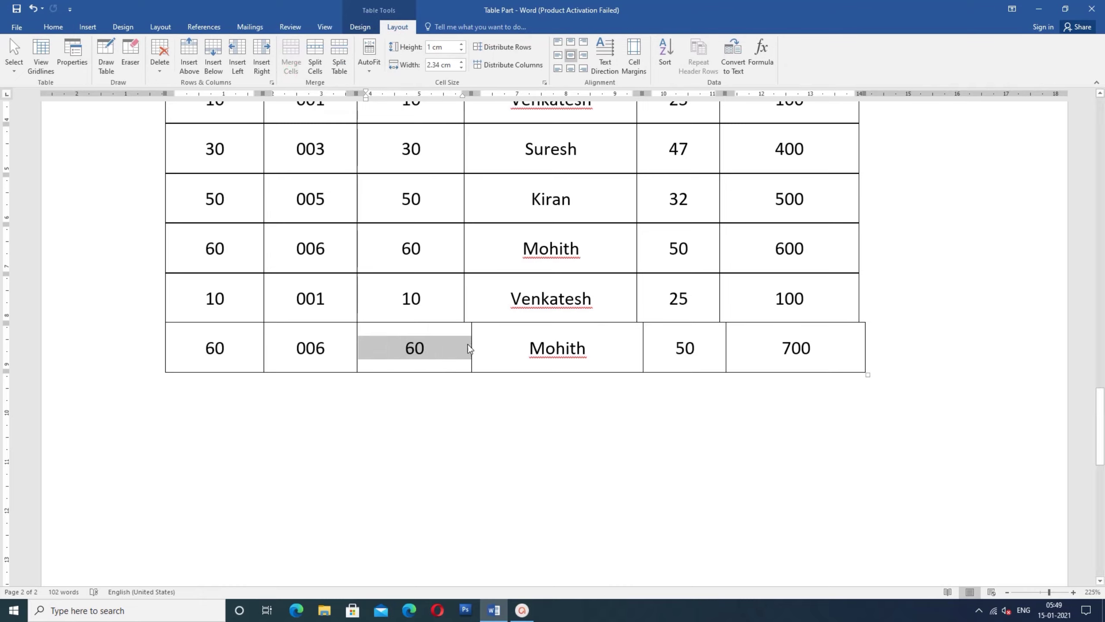
Step: Narrow the merged Days cell in the last row by moving its border with the Emp Name cell towards the column line above
{"action": "left_click_drag", "start_coordinate": [470, 343], "coordinate": [466, 342]}
{"action": "left_click", "coordinate": [477, 403]}
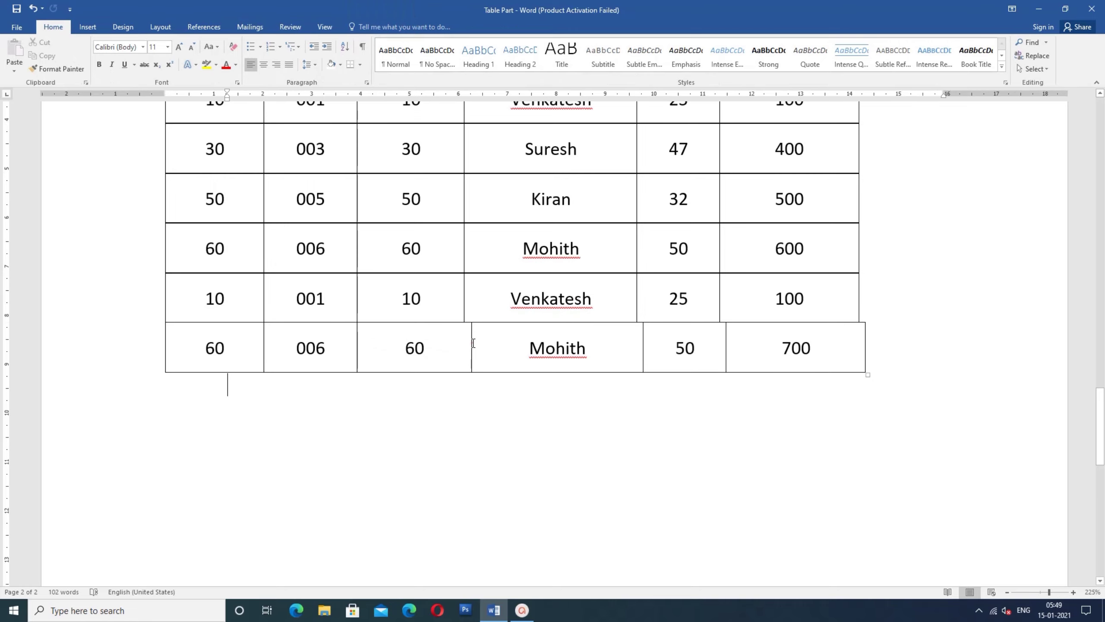
{"action": "left_click", "coordinate": [473, 344]}
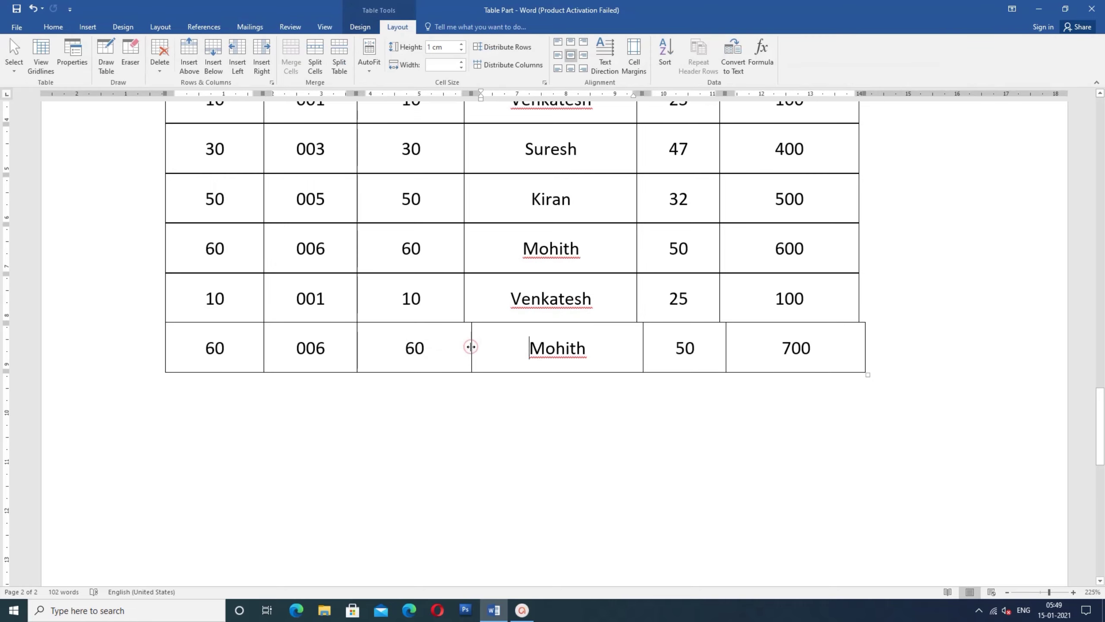
{"action": "left_click_drag", "start_coordinate": [469, 346], "coordinate": [469, 347]}
{"action": "left_click_drag", "start_coordinate": [466, 332], "coordinate": [463, 334]}
Step: Review the Resize Rows and Columns topic in the first page's list and return to the employee table
{"action": "scroll", "coordinate": [498, 373], "scroll_direction": "up", "scroll_amount": 10}
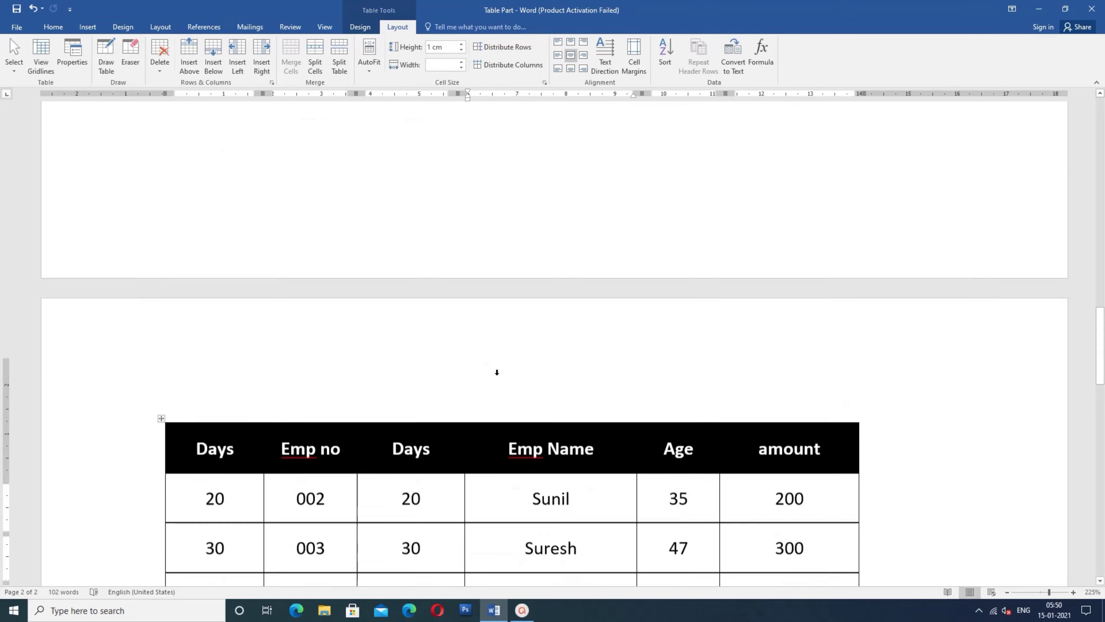
{"action": "scroll", "coordinate": [498, 375], "scroll_direction": "down", "scroll_amount": 4}
{"action": "scroll", "coordinate": [498, 376], "scroll_direction": "down", "scroll_amount": 3}
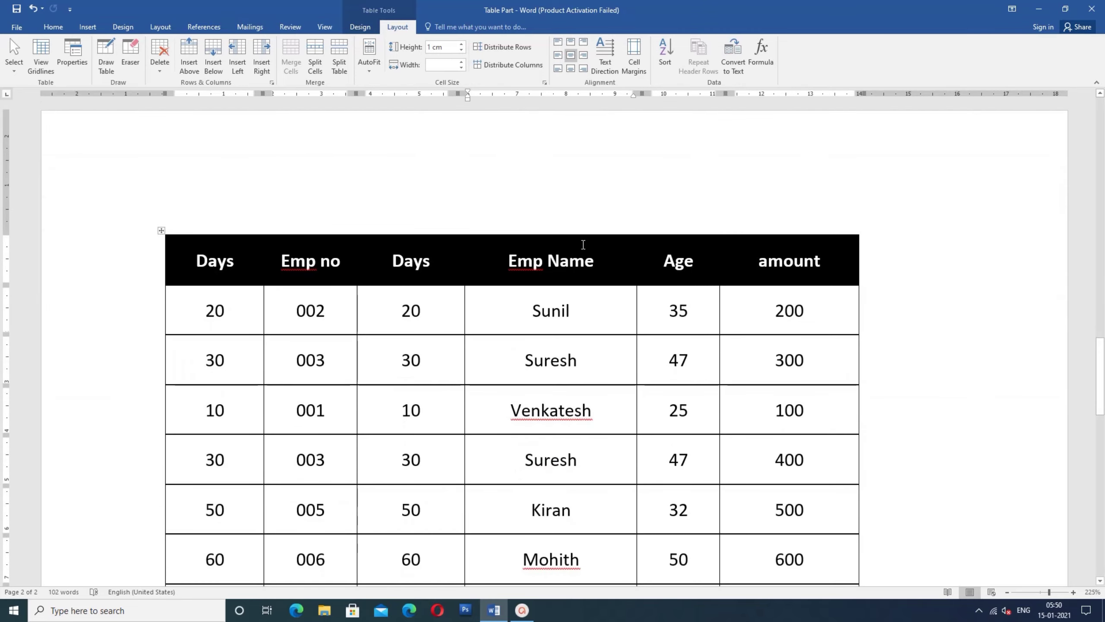
{"action": "scroll", "coordinate": [494, 260], "scroll_direction": "up", "scroll_amount": 15}
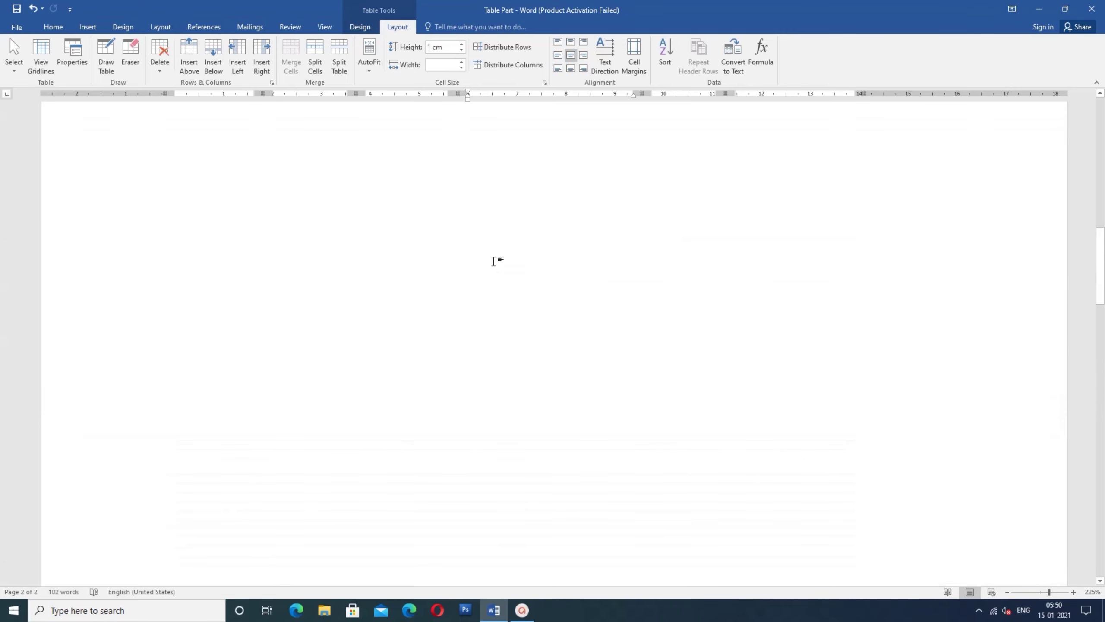
{"action": "scroll", "coordinate": [495, 261], "scroll_direction": "up", "scroll_amount": 2}
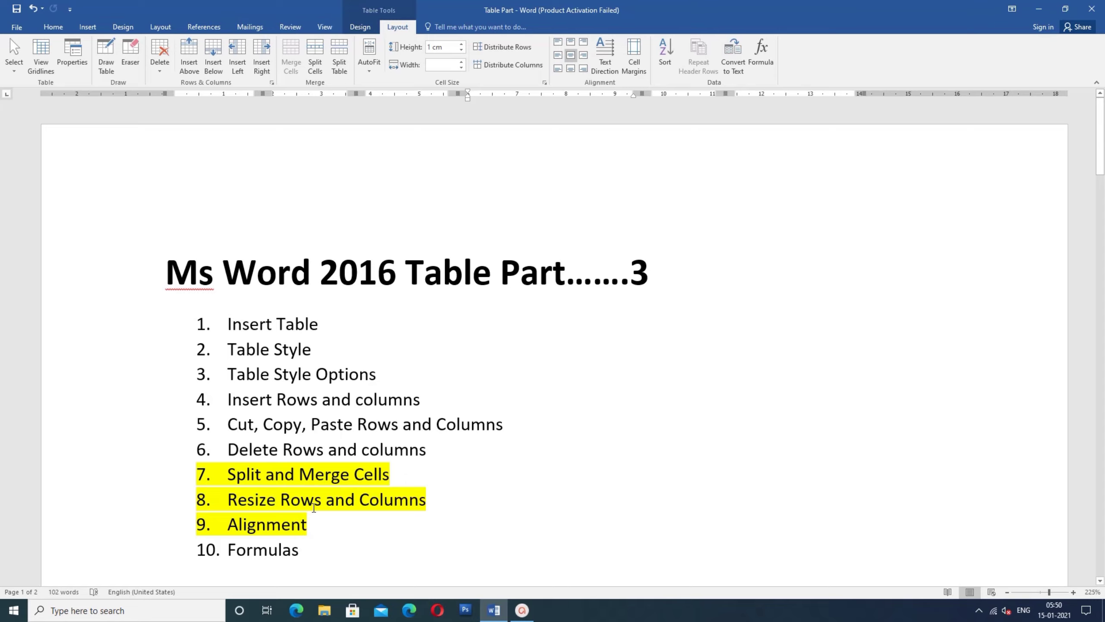
{"action": "scroll", "coordinate": [436, 489], "scroll_direction": "down", "scroll_amount": 15}
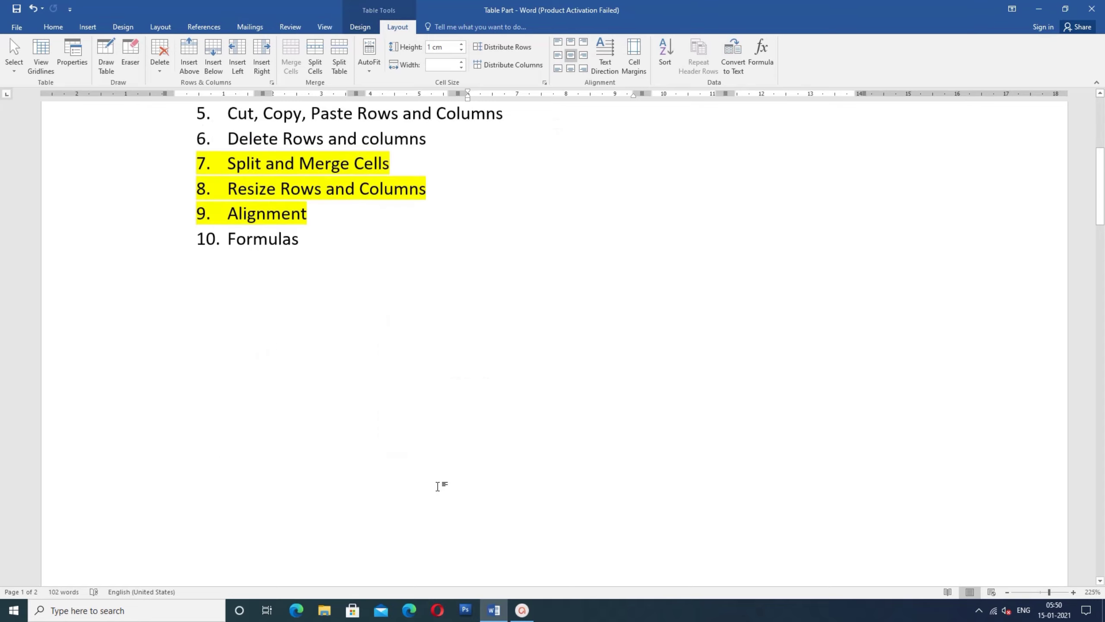
{"action": "scroll", "coordinate": [440, 484], "scroll_direction": "down", "scroll_amount": 3}
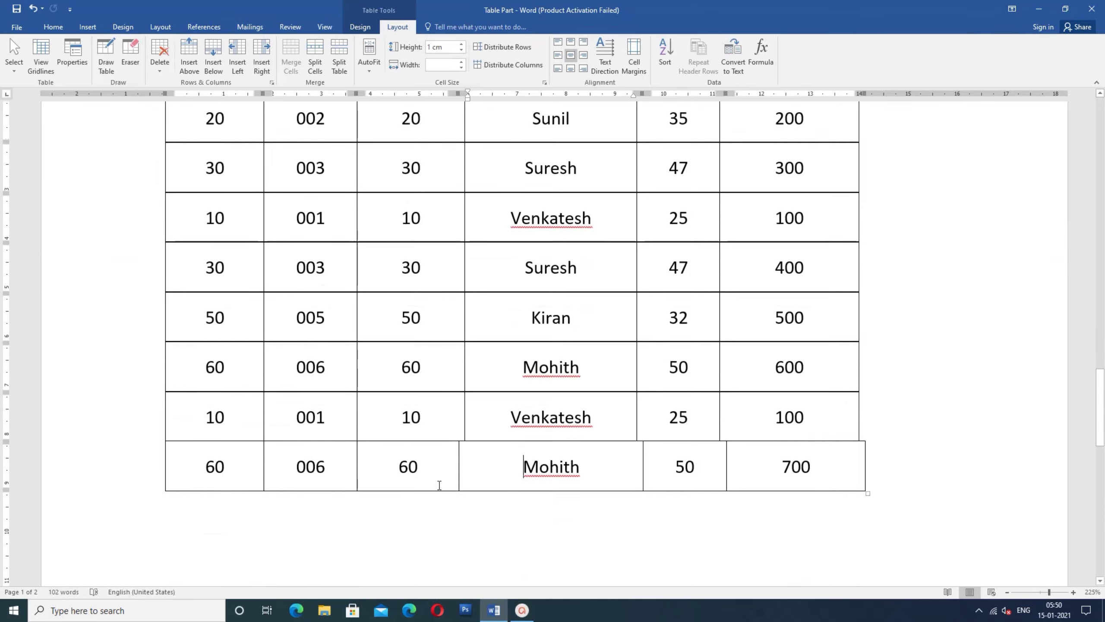
Step: Check the employee table's page fit in the print preview and return to the document
{"action": "scroll", "coordinate": [439, 485], "scroll_direction": "up", "scroll_amount": 4}
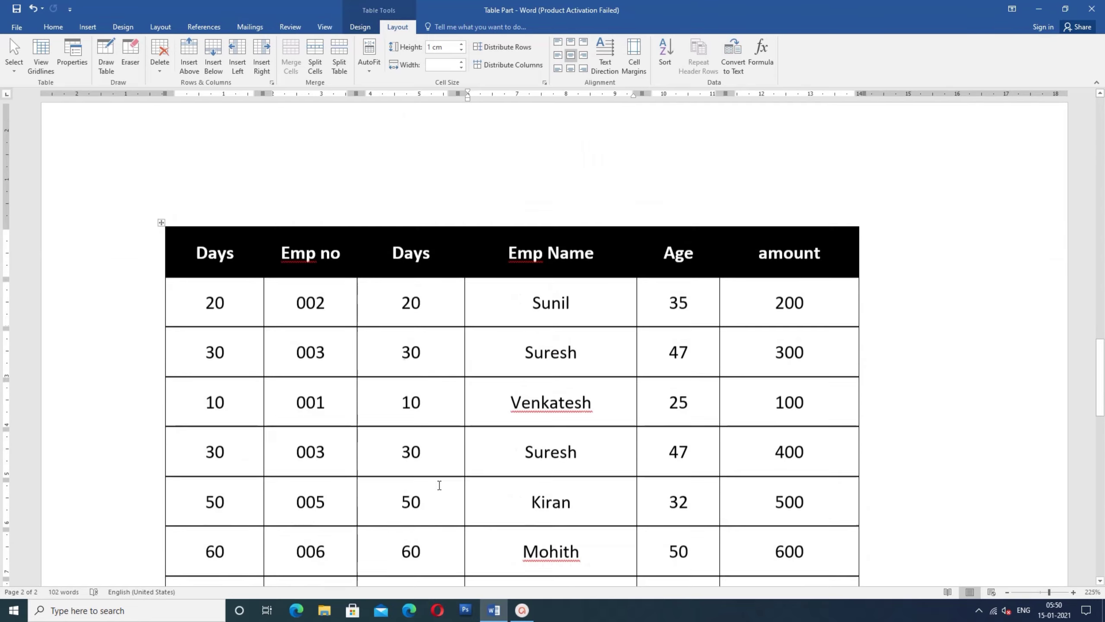
{"action": "left_click", "coordinate": [433, 306]}
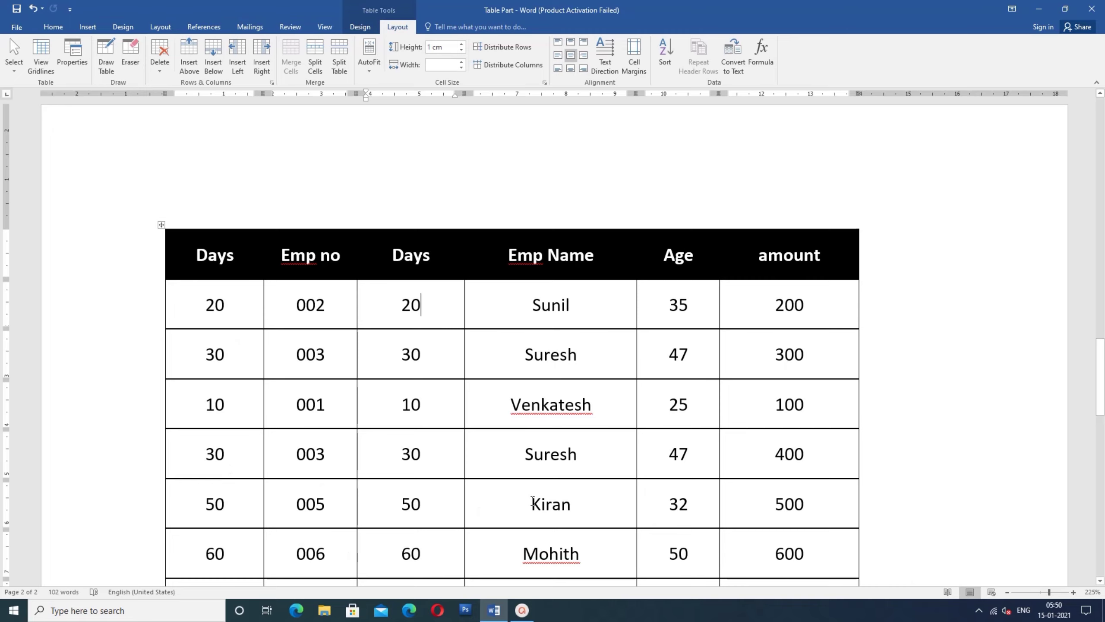
{"action": "key", "text": "ctrl+p"}
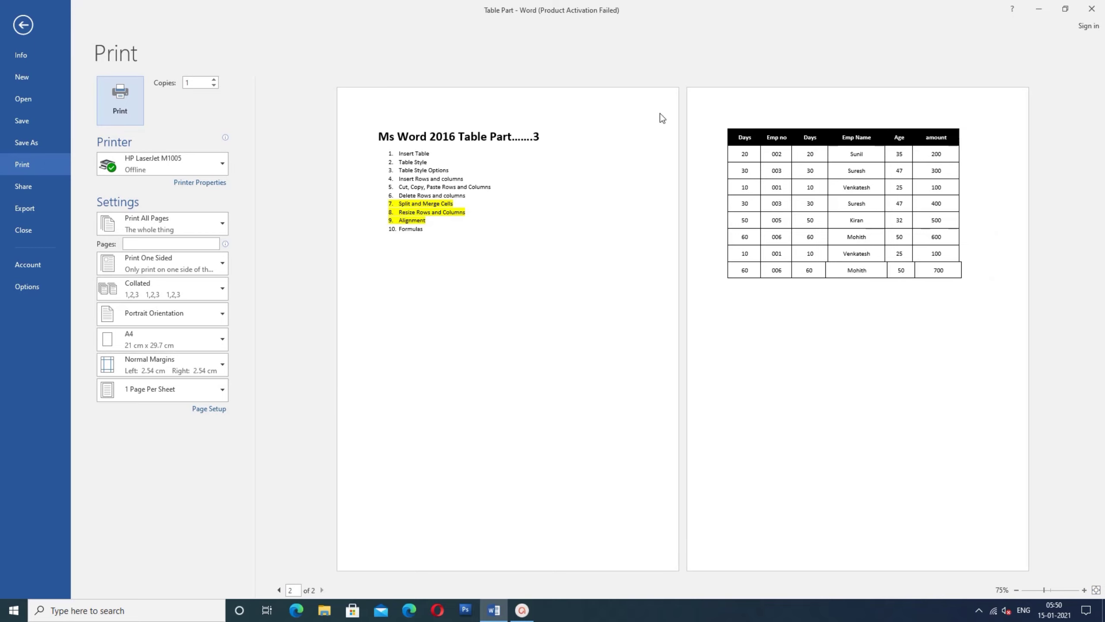
{"action": "left_click", "coordinate": [23, 26]}
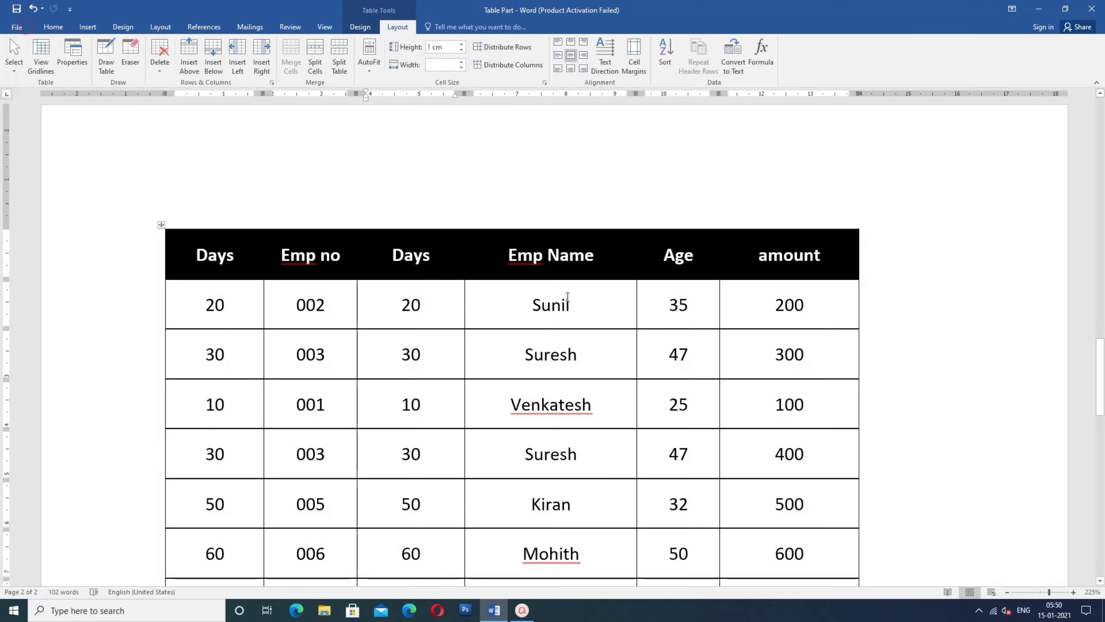
Step: AutoFit all columns of the employee table to their contents
{"action": "left_click", "coordinate": [161, 225]}
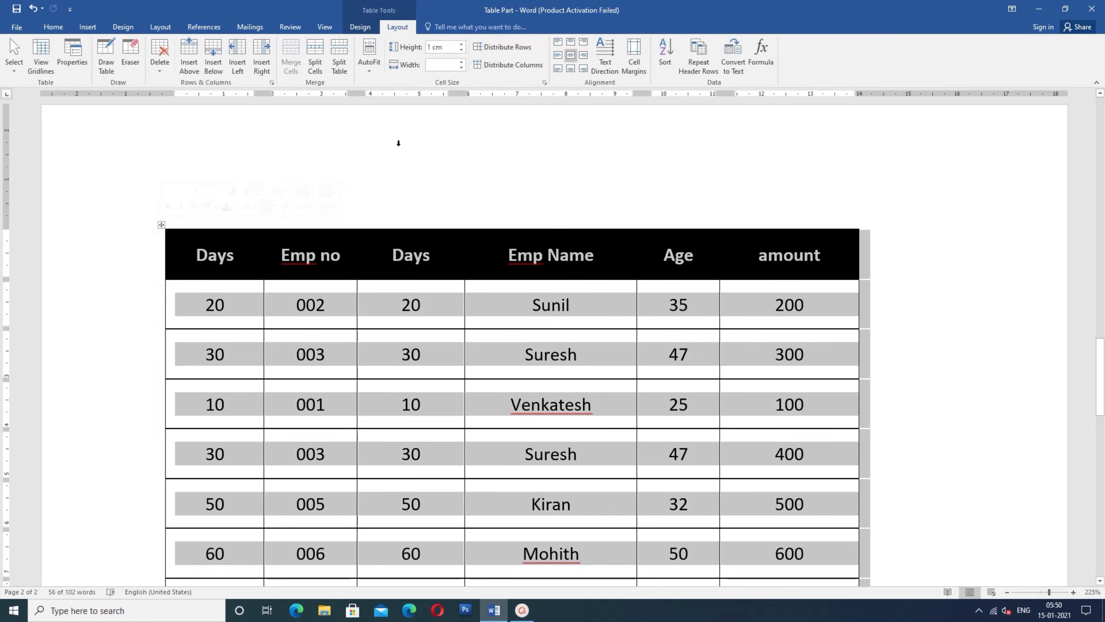
{"action": "left_click", "coordinate": [369, 72]}
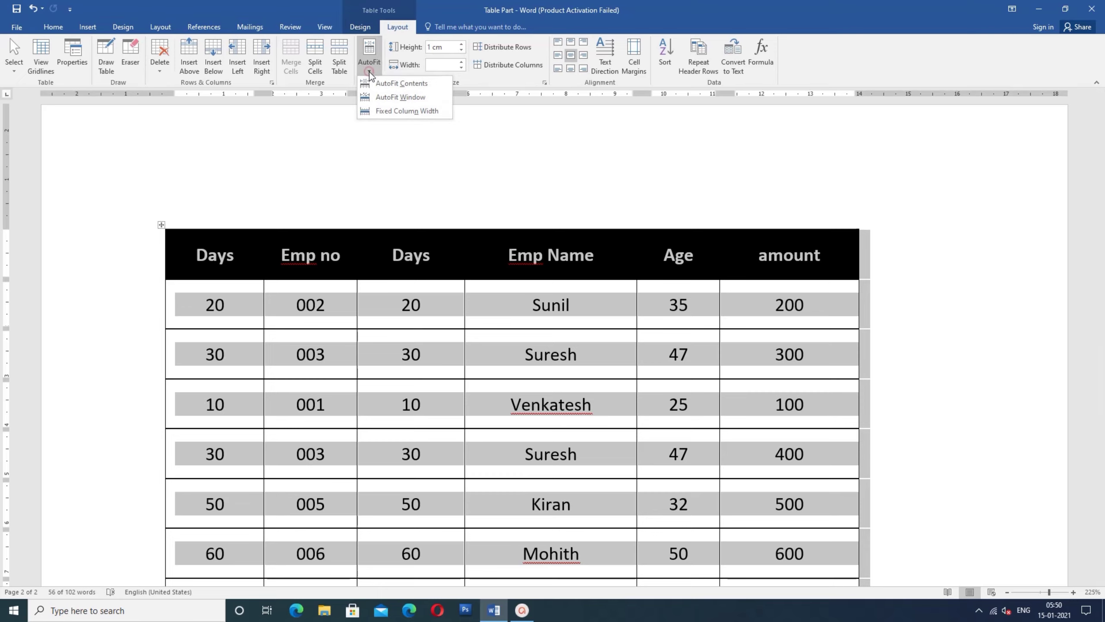
{"action": "left_click", "coordinate": [403, 83]}
{"action": "left_click", "coordinate": [566, 258]}
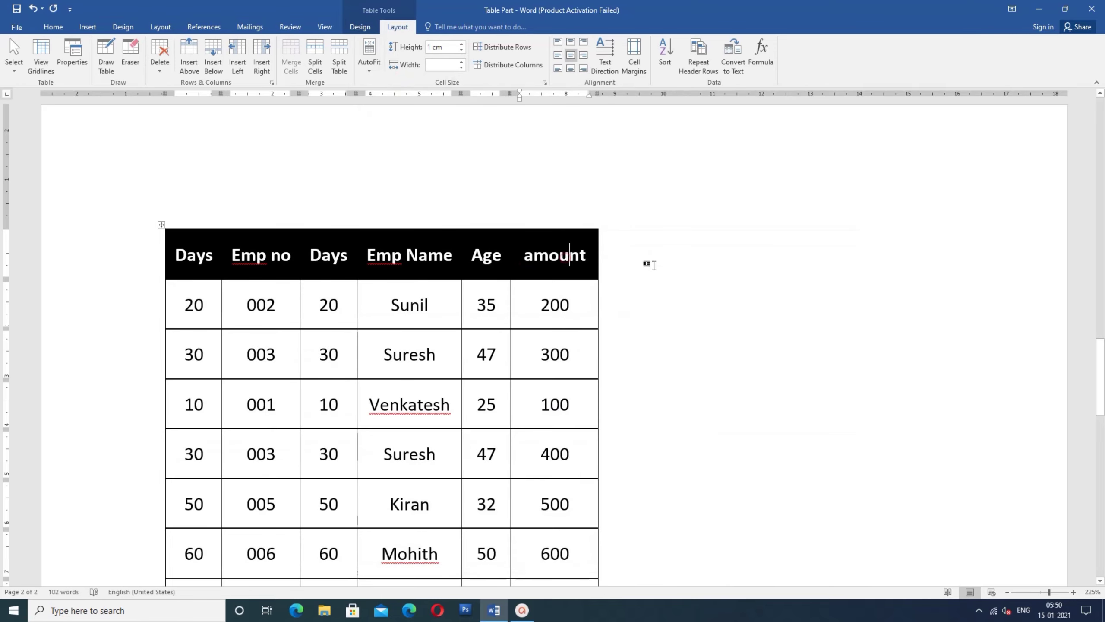
Step: Examine the column widths from the header down to the last row of the employee table
{"action": "scroll", "coordinate": [609, 400], "scroll_direction": "down", "scroll_amount": 5}
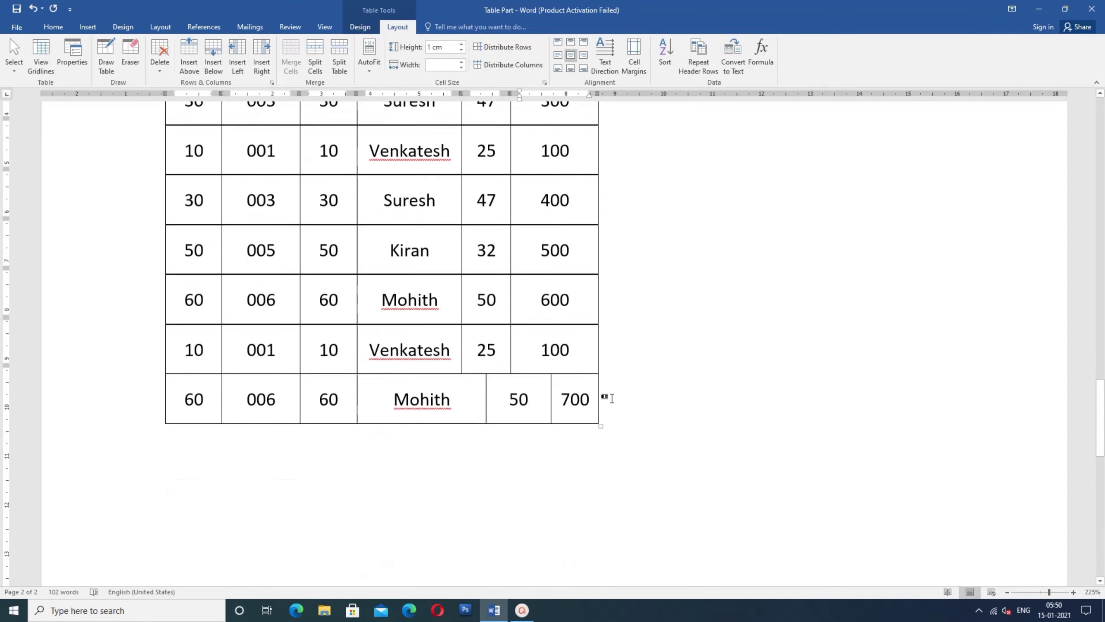
{"action": "scroll", "coordinate": [611, 399], "scroll_direction": "up", "scroll_amount": 5}
{"action": "scroll", "coordinate": [612, 398], "scroll_direction": "up", "scroll_amount": 3}
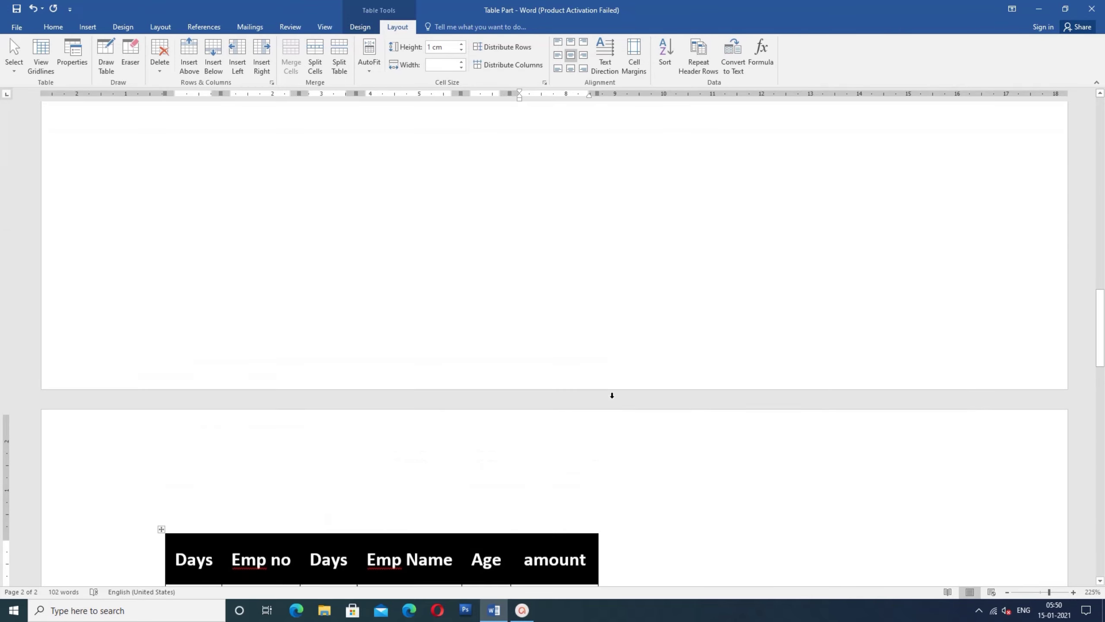
{"action": "scroll", "coordinate": [611, 396], "scroll_direction": "down", "scroll_amount": 5}
{"action": "scroll", "coordinate": [612, 396], "scroll_direction": "up", "scroll_amount": 4}
{"action": "scroll", "coordinate": [612, 395], "scroll_direction": "down", "scroll_amount": 2}
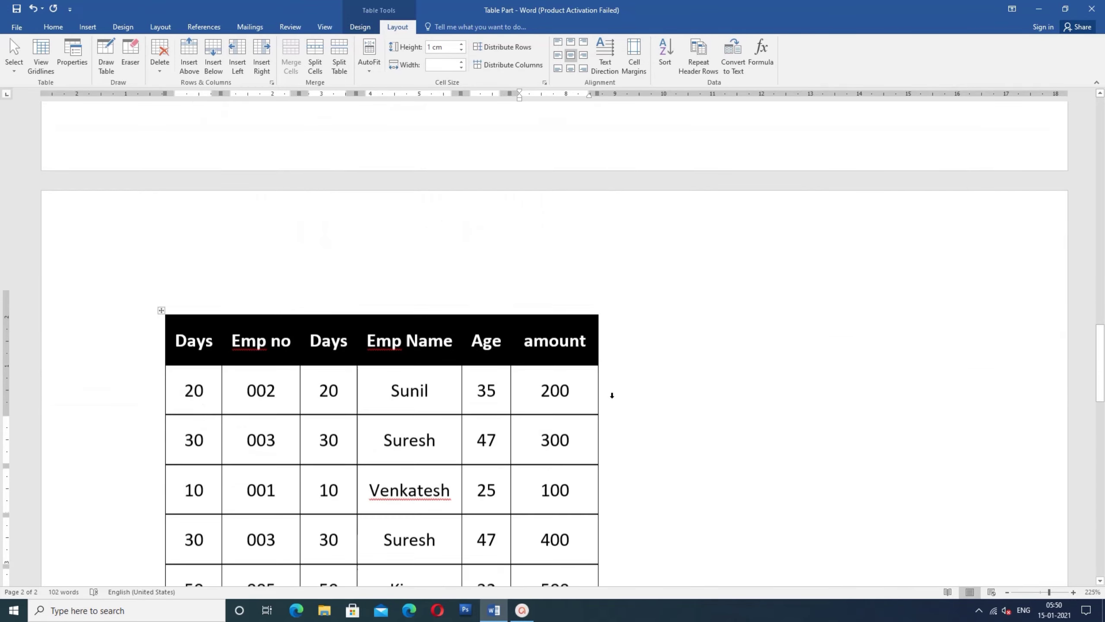
{"action": "scroll", "coordinate": [612, 392], "scroll_direction": "up", "scroll_amount": 4}
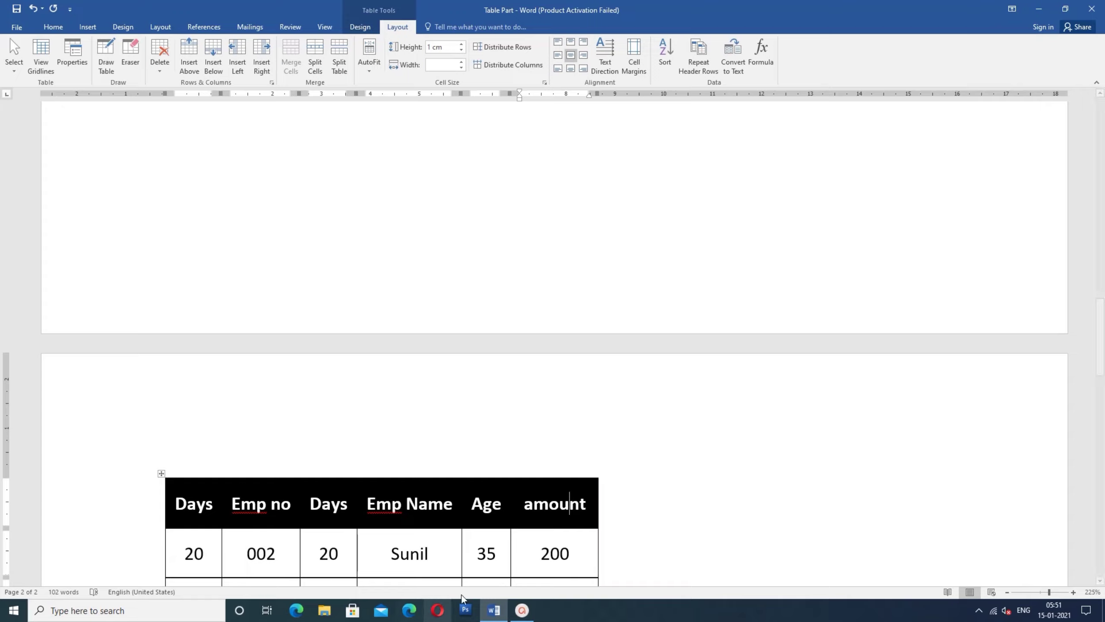
{"action": "scroll", "coordinate": [601, 431], "scroll_direction": "down", "scroll_amount": 3}
{"action": "scroll", "coordinate": [601, 431], "scroll_direction": "down", "scroll_amount": 3}
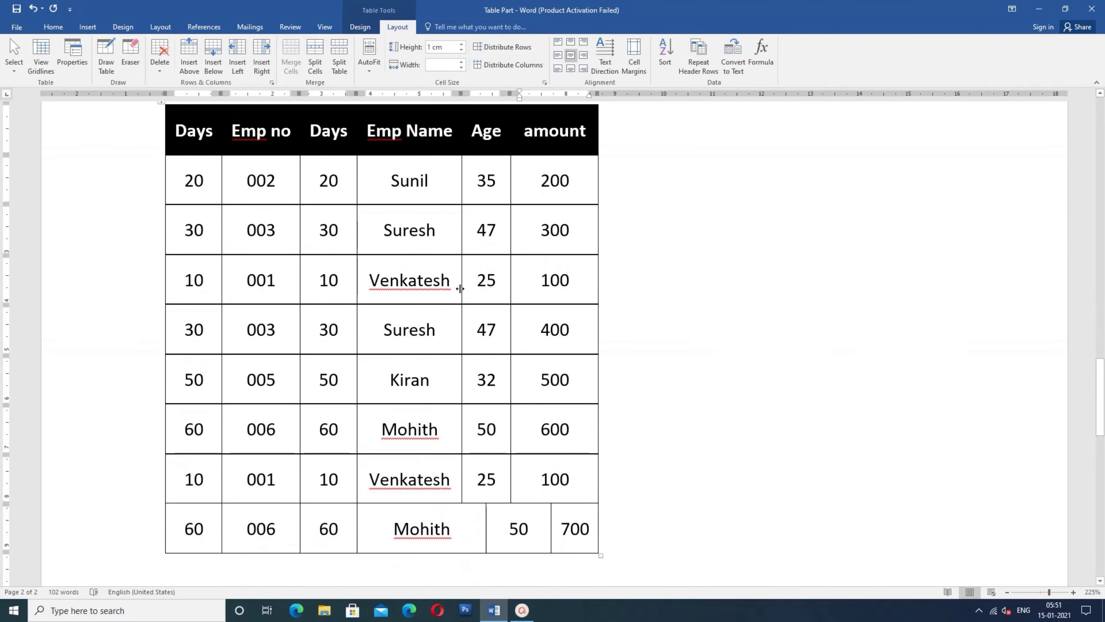
{"action": "scroll", "coordinate": [464, 262], "scroll_direction": "up", "scroll_amount": 1}
{"action": "scroll", "coordinate": [537, 258], "scroll_direction": "down", "scroll_amount": 1}
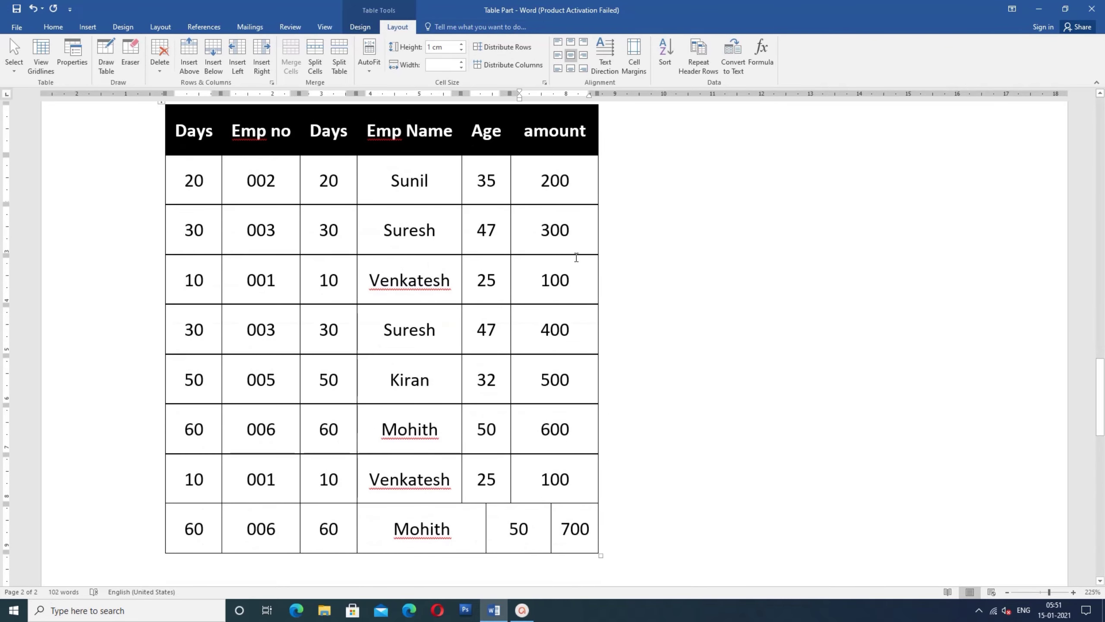
Step: AutoFit the whole employee table to the window width between the page margins
{"action": "scroll", "coordinate": [578, 259], "scroll_direction": "up", "scroll_amount": 1}
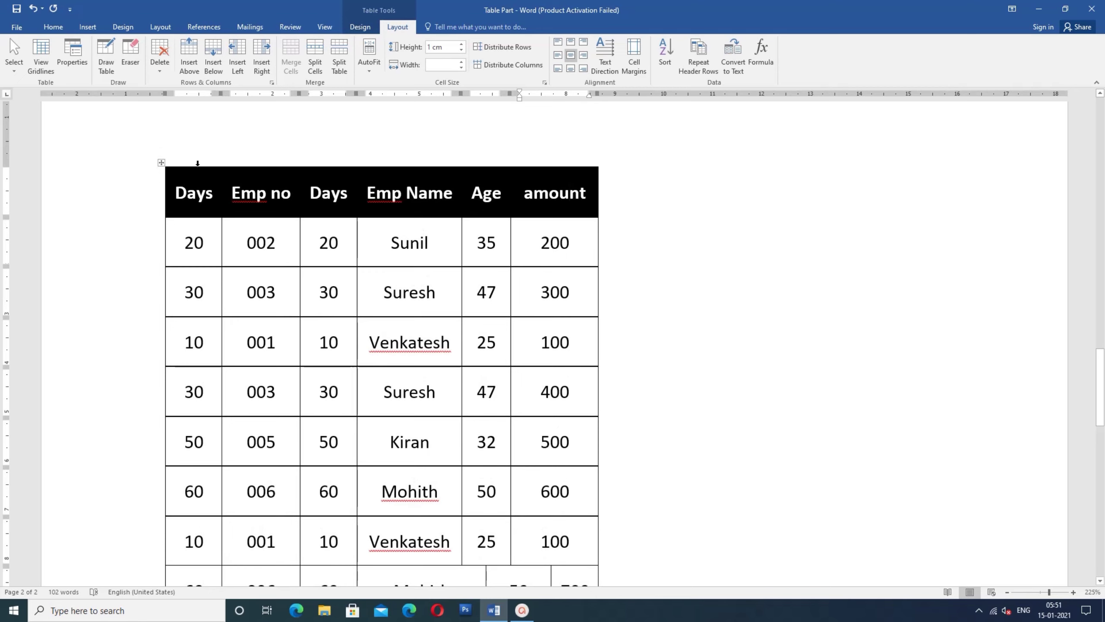
{"action": "left_click", "coordinate": [161, 164]}
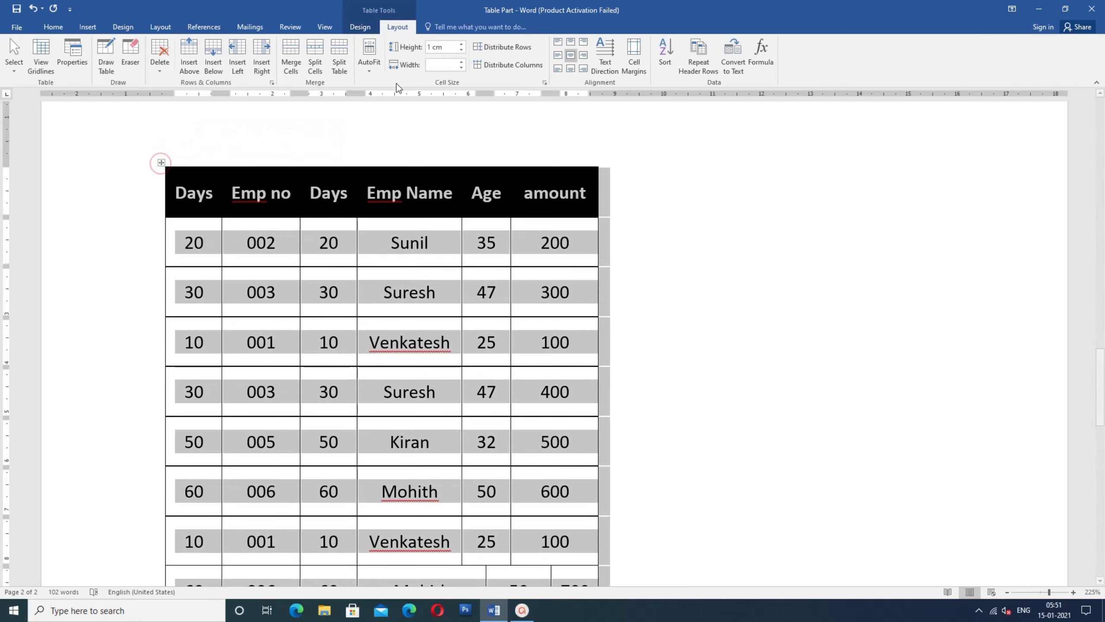
{"action": "left_click", "coordinate": [368, 71]}
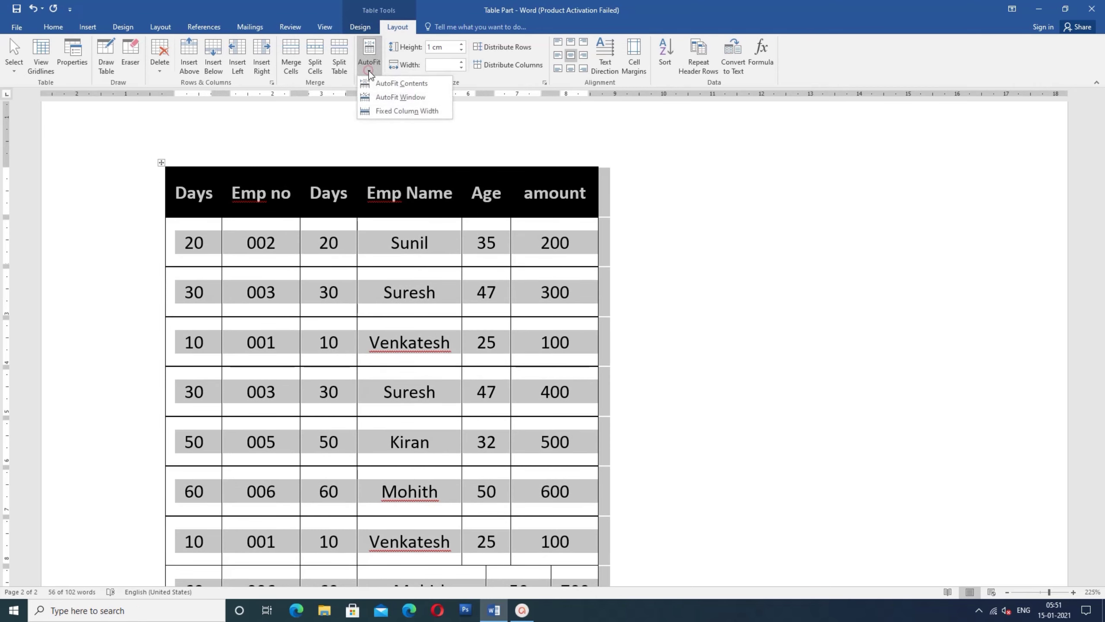
{"action": "left_click", "coordinate": [420, 102]}
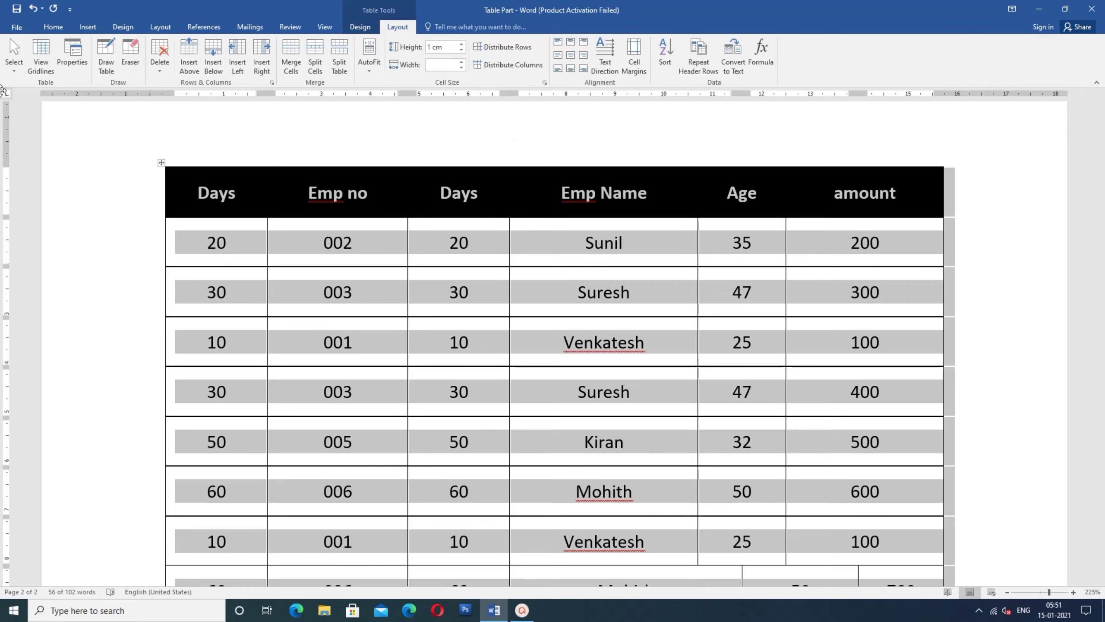
Step: Check the window-fitted table against the page margins in the print preview and return to the document
{"action": "left_click", "coordinate": [13, 28]}
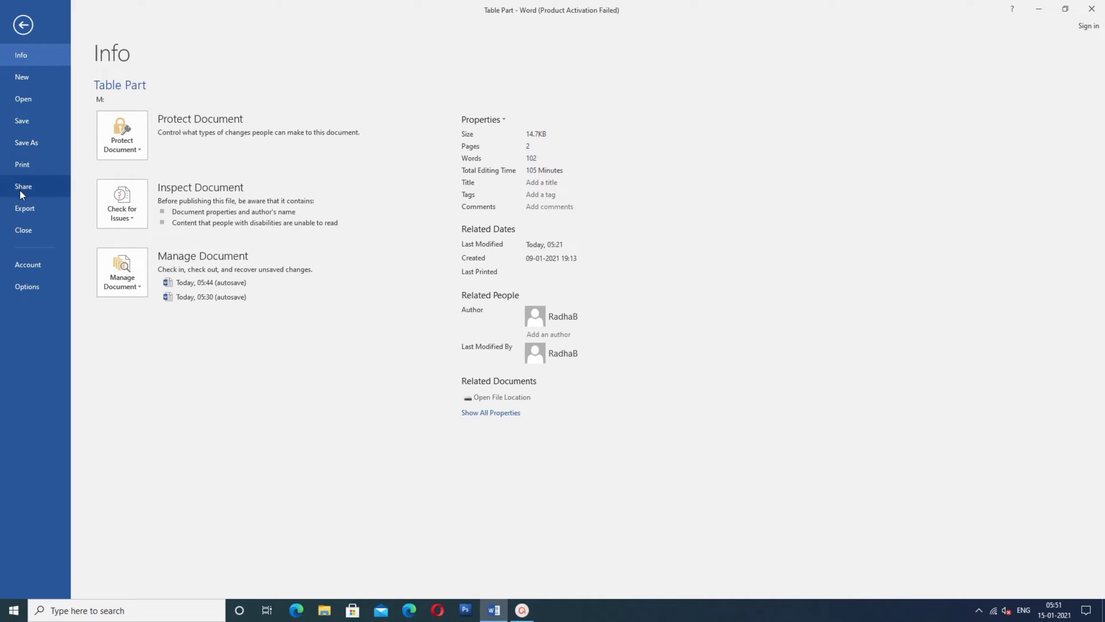
{"action": "left_click", "coordinate": [23, 170]}
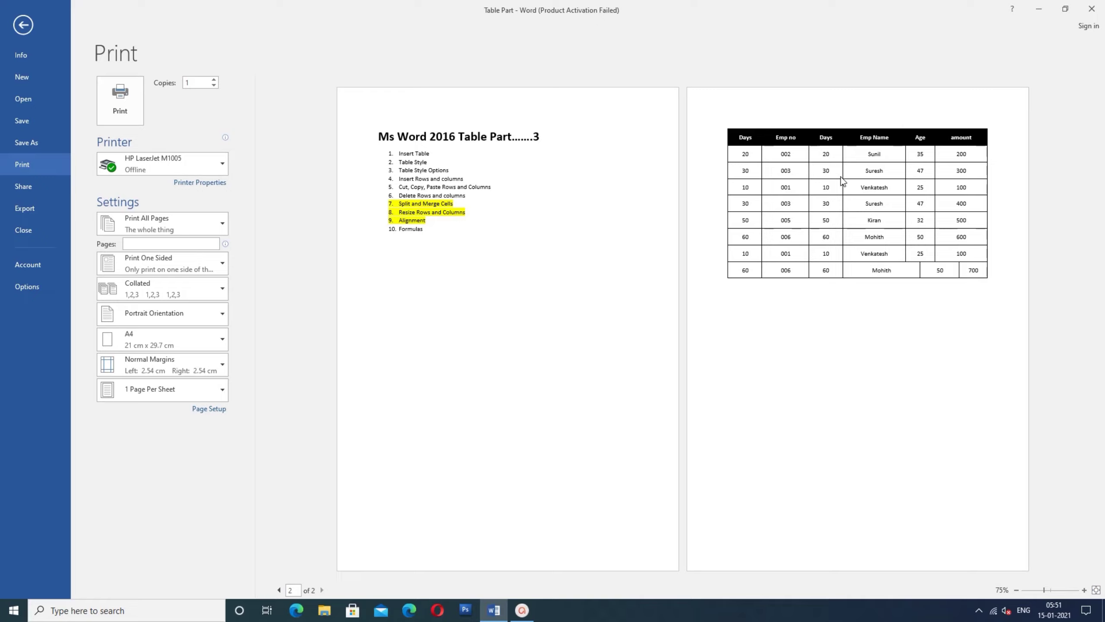
{"action": "left_click", "coordinate": [1101, 25]}
{"action": "left_click", "coordinate": [23, 24]}
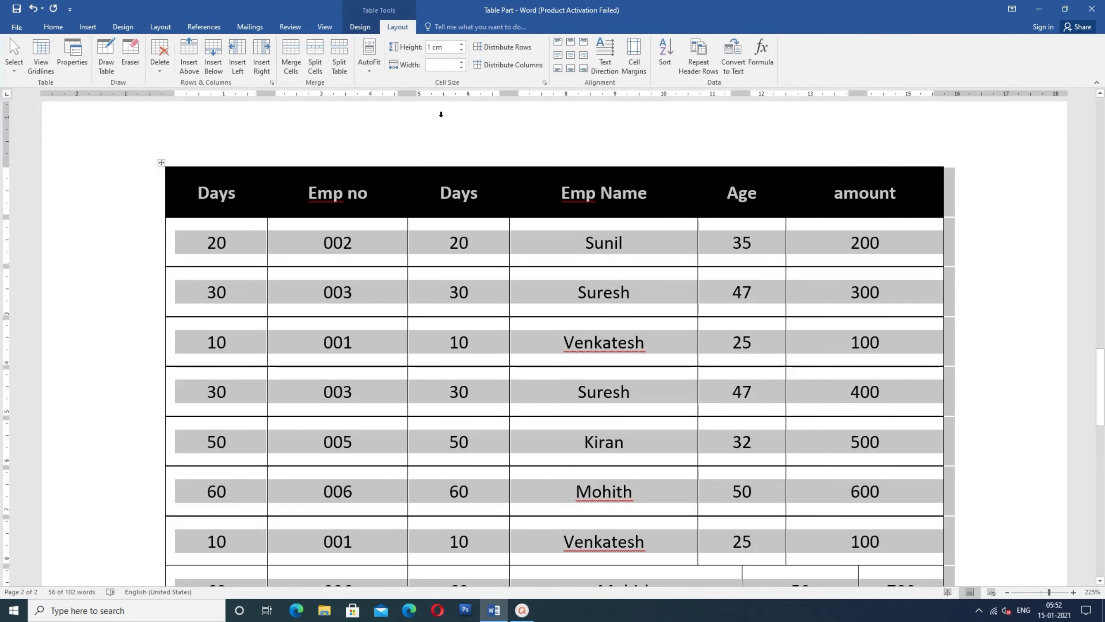
Step: Apply Fixed Column Width to the whole table, and AutoFit its columns back to their contents
{"action": "left_click", "coordinate": [370, 70]}
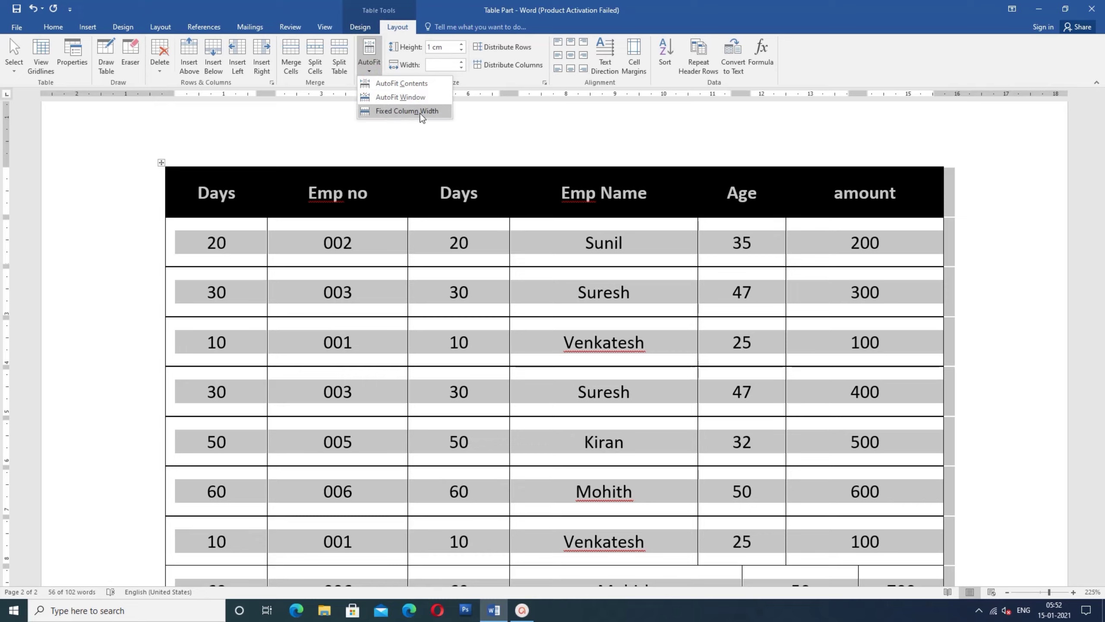
{"action": "left_click", "coordinate": [406, 111]}
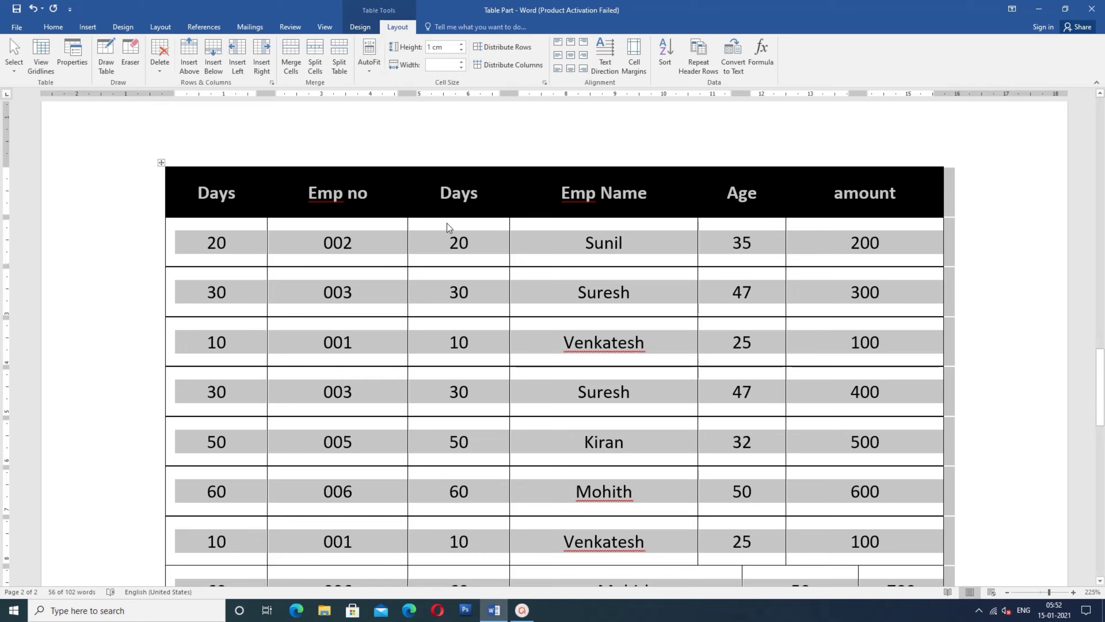
{"action": "left_click", "coordinate": [161, 162]}
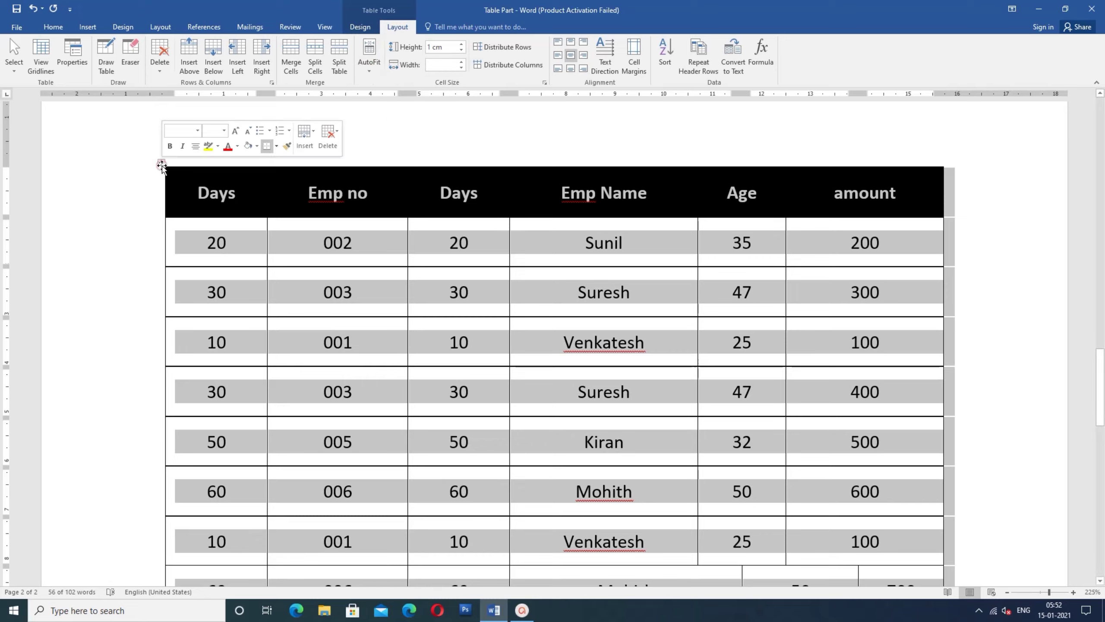
{"action": "left_click", "coordinate": [370, 69]}
{"action": "left_click", "coordinate": [393, 83]}
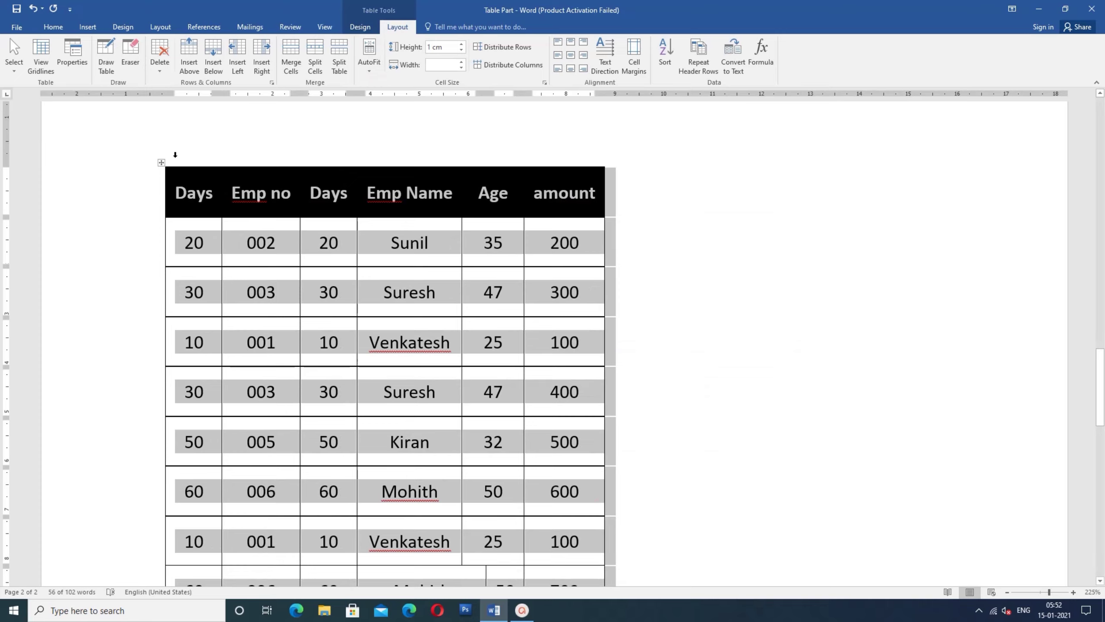
Step: Increase the header row's height to 2.6 cm
{"action": "left_click", "coordinate": [177, 172]}
{"action": "left_click", "coordinate": [262, 192]}
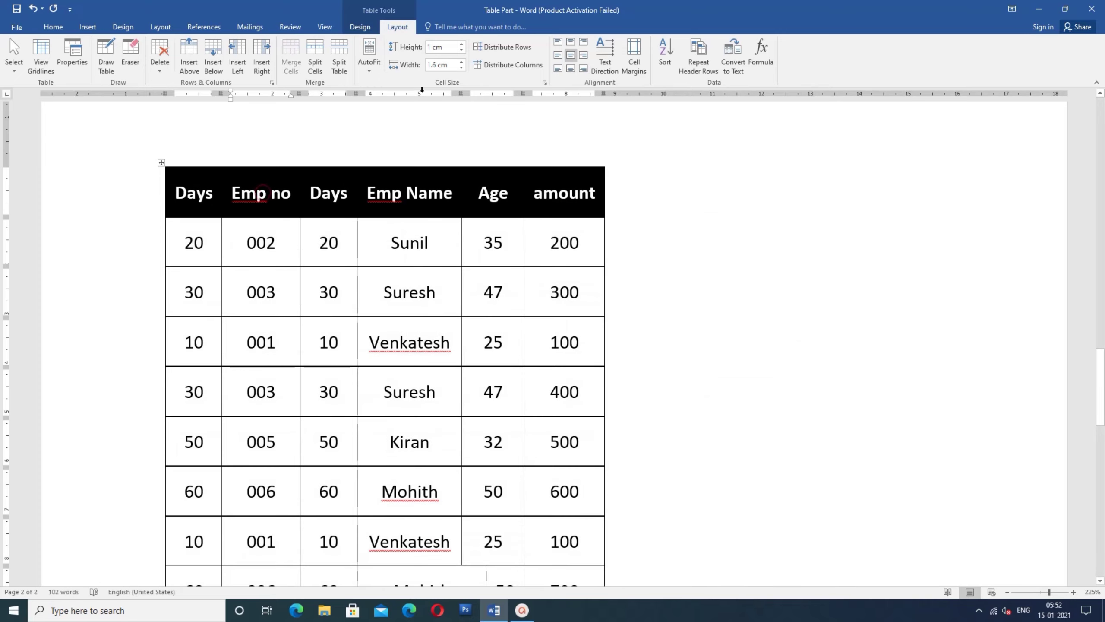
{"action": "left_click", "coordinate": [461, 44]}
{"action": "left_click", "coordinate": [461, 45]}
{"action": "left_click", "coordinate": [461, 44]}
{"action": "left_click", "coordinate": [461, 45]}
{"action": "left_click", "coordinate": [461, 45]}
{"action": "left_click", "coordinate": [461, 44]}
{"action": "left_click", "coordinate": [461, 44]}
{"action": "left_click", "coordinate": [461, 44]}
{"action": "left_click", "coordinate": [461, 45]}
{"action": "left_click", "coordinate": [461, 45]}
{"action": "left_click", "coordinate": [461, 44]}
{"action": "left_click", "coordinate": [461, 44]}
{"action": "left_click", "coordinate": [461, 44]}
{"action": "left_click", "coordinate": [461, 45]}
{"action": "left_click", "coordinate": [461, 45]}
Step: Widen the Emp Name column to 3.7 cm
{"action": "left_click", "coordinate": [429, 237]}
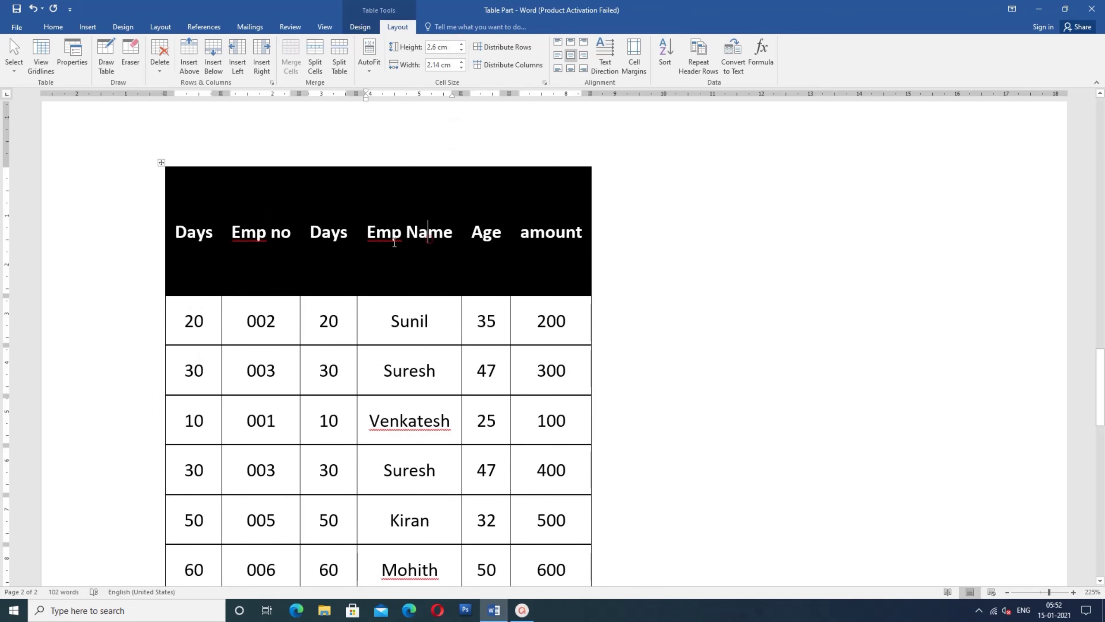
{"action": "left_click", "coordinate": [461, 62]}
{"action": "left_click", "coordinate": [461, 62]}
{"action": "left_click", "coordinate": [461, 62]}
{"action": "left_click", "coordinate": [461, 62]}
{"action": "left_click", "coordinate": [461, 62]}
{"action": "left_click", "coordinate": [461, 62]}
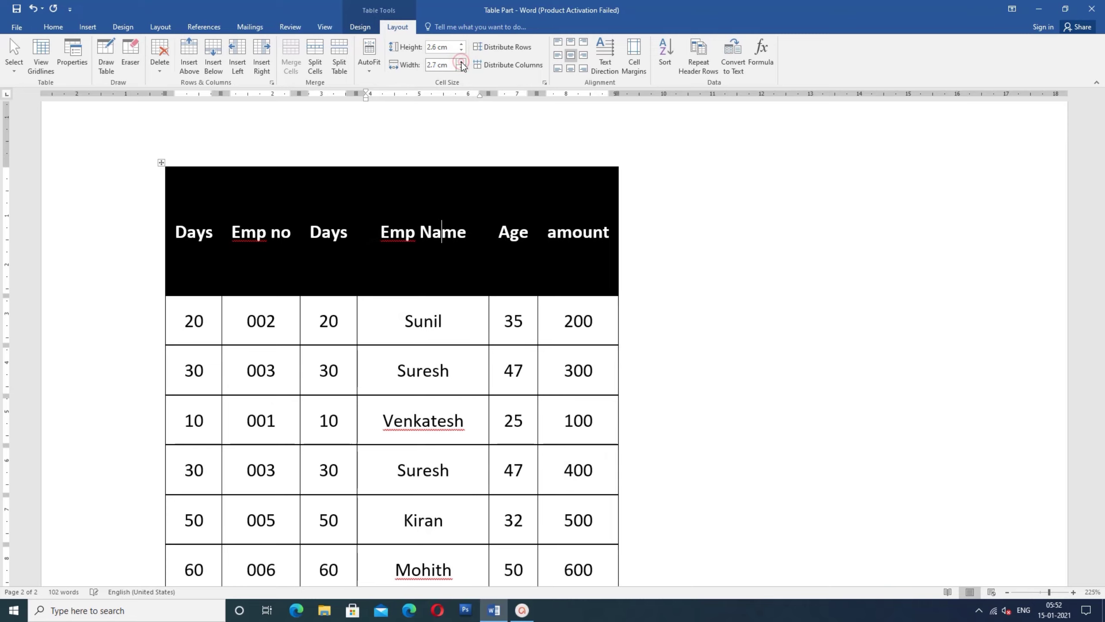
{"action": "left_click", "coordinate": [461, 62]}
{"action": "left_click", "coordinate": [461, 62]}
{"action": "left_click", "coordinate": [461, 62]}
{"action": "left_click", "coordinate": [461, 63]}
{"action": "left_click", "coordinate": [461, 63]}
{"action": "left_click", "coordinate": [461, 62]}
{"action": "left_click", "coordinate": [461, 62]}
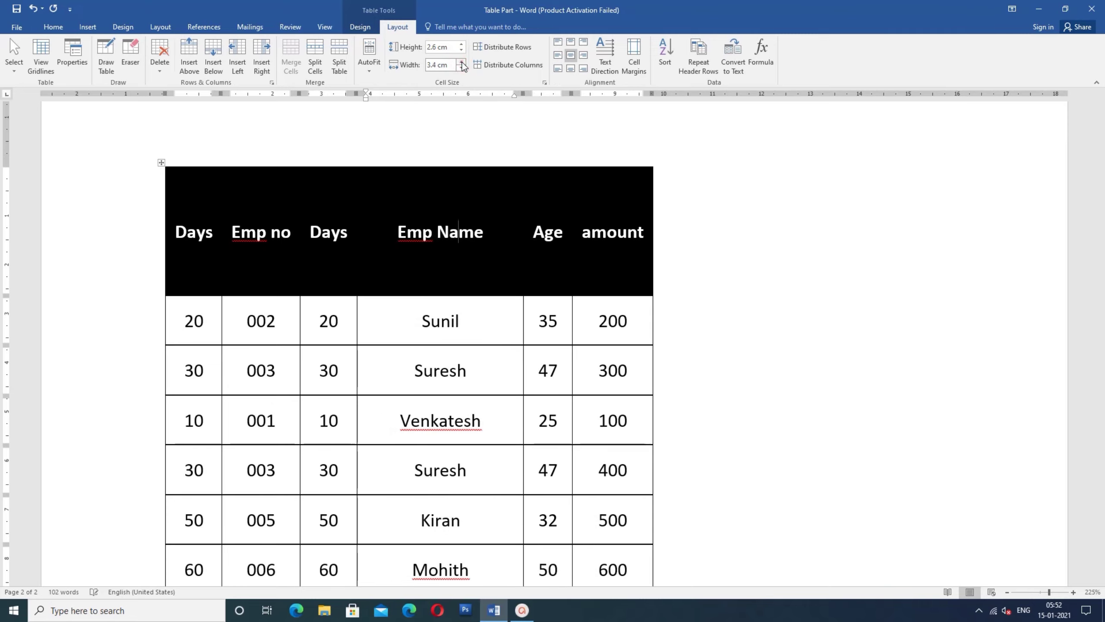
{"action": "left_click", "coordinate": [461, 62]}
{"action": "left_click", "coordinate": [461, 62]}
{"action": "left_click", "coordinate": [461, 62]}
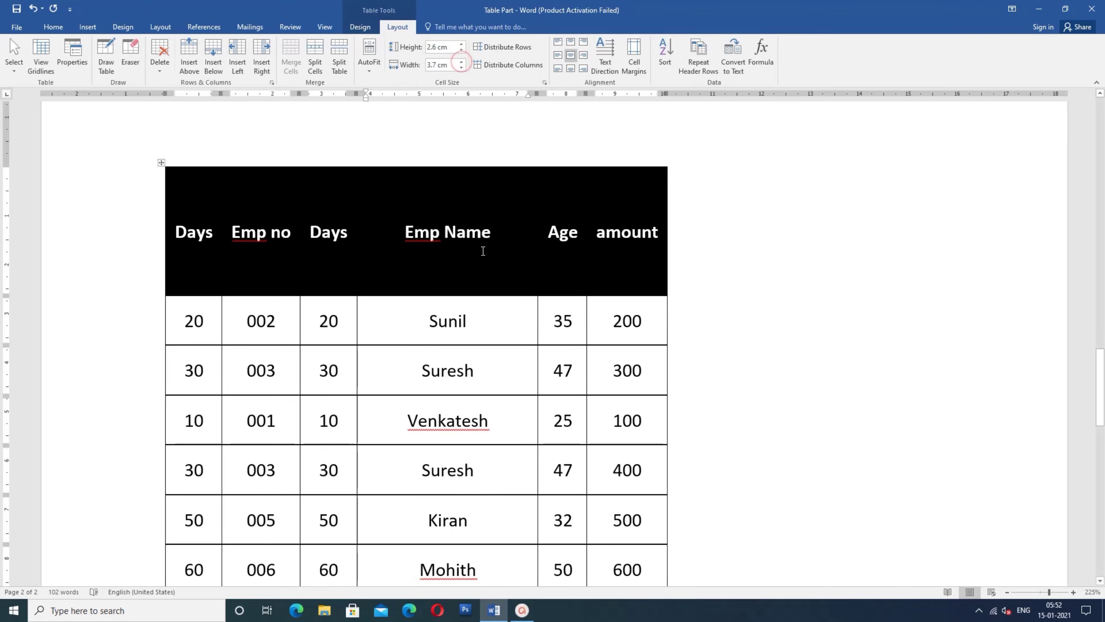
Step: Select the whole employee table and set the height of all its rows to 0.2 cm
{"action": "left_click", "coordinate": [480, 323]}
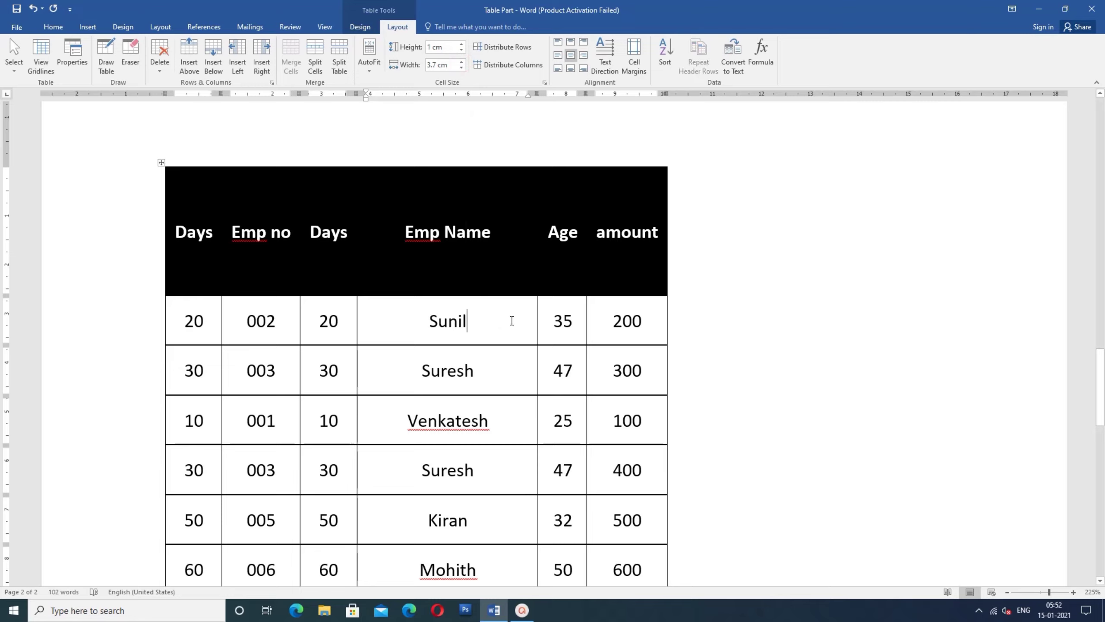
{"action": "scroll", "coordinate": [466, 320], "scroll_direction": "down", "scroll_amount": 5}
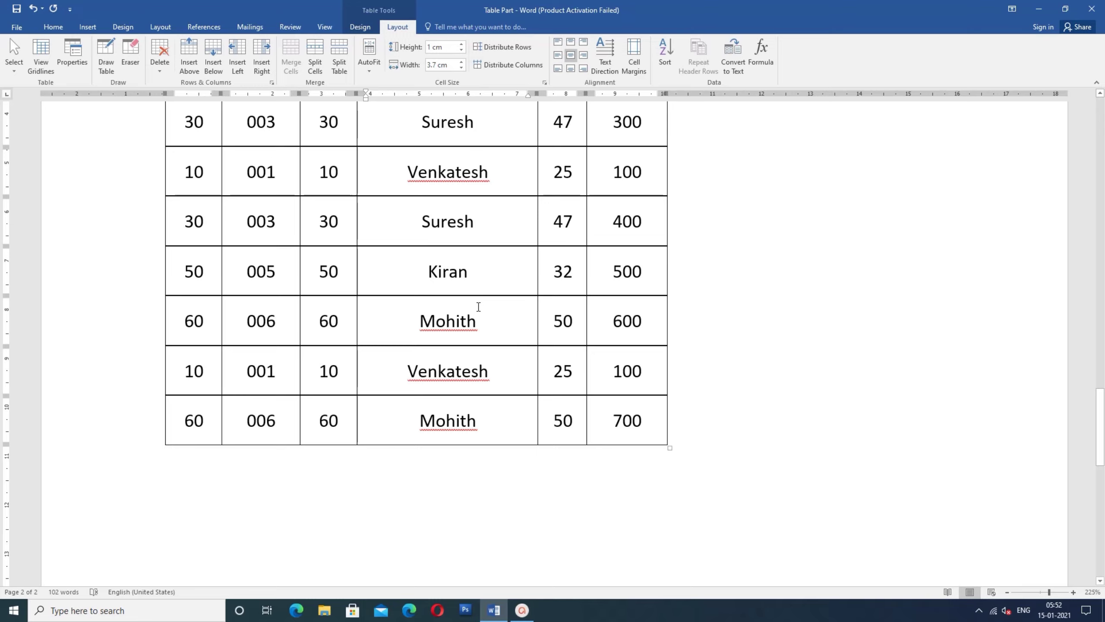
{"action": "scroll", "coordinate": [479, 306], "scroll_direction": "down", "scroll_amount": 3}
{"action": "scroll", "coordinate": [479, 307], "scroll_direction": "up", "scroll_amount": 9}
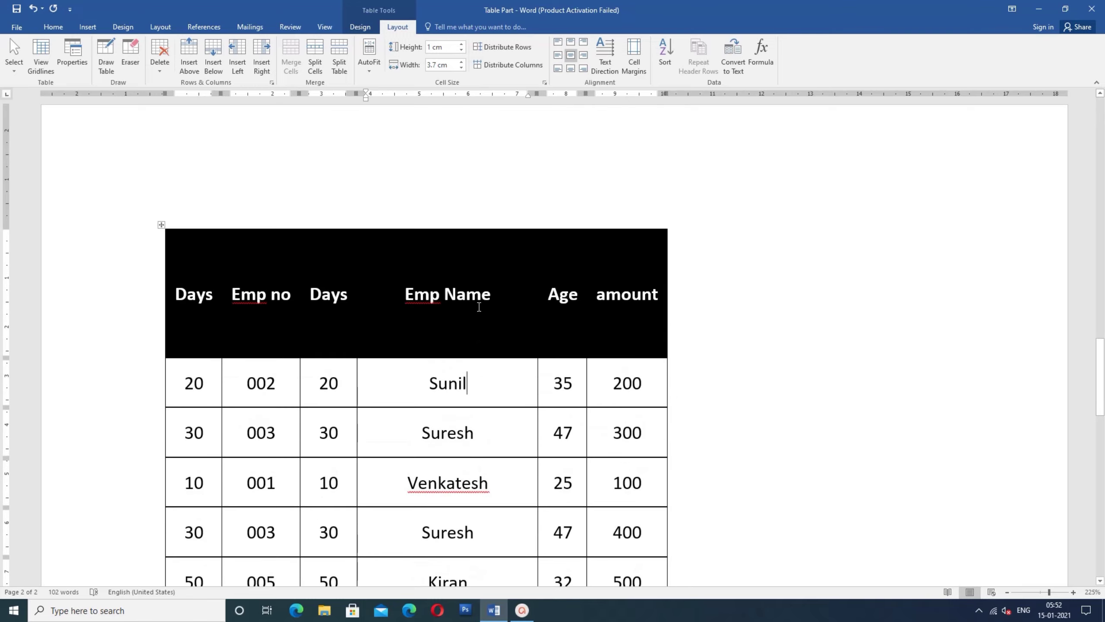
{"action": "scroll", "coordinate": [479, 306], "scroll_direction": "up", "scroll_amount": 3}
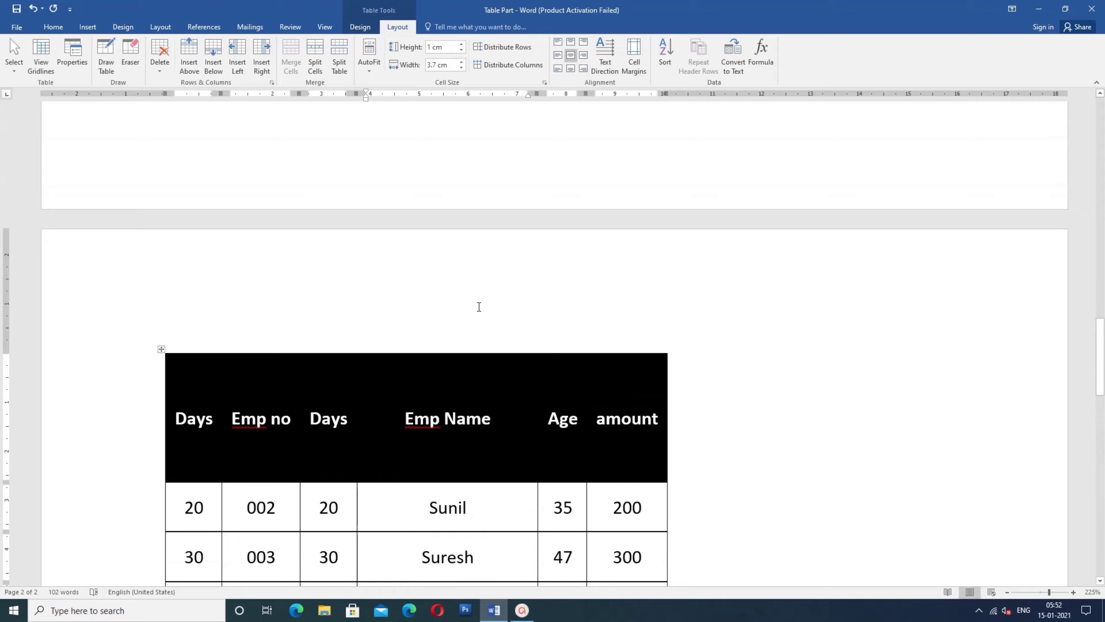
{"action": "left_click", "coordinate": [163, 350]}
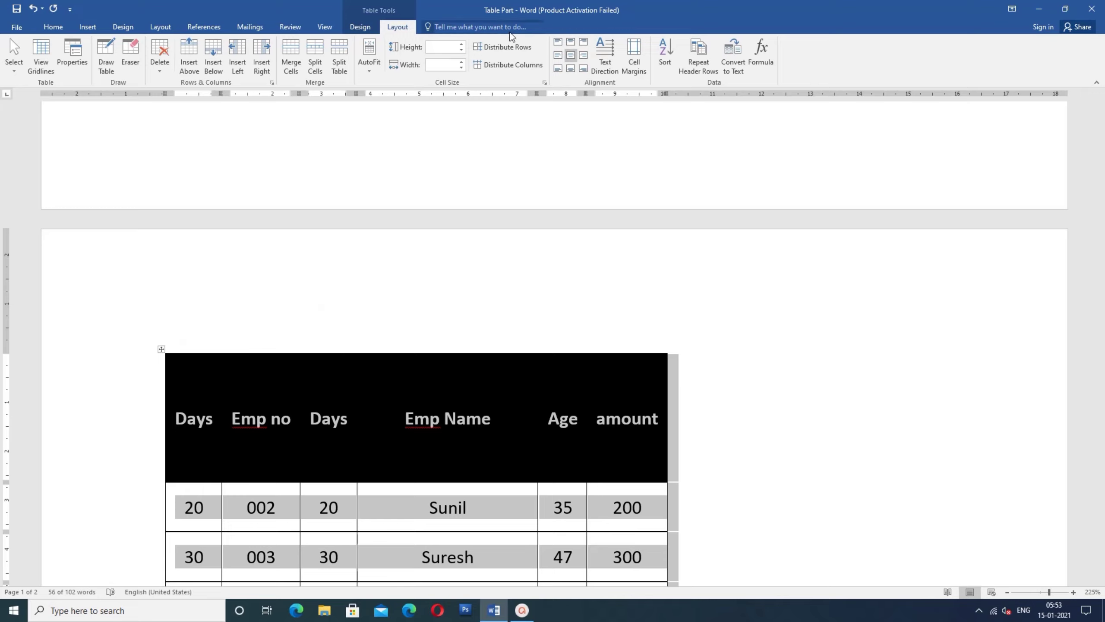
{"action": "left_click", "coordinate": [462, 50]}
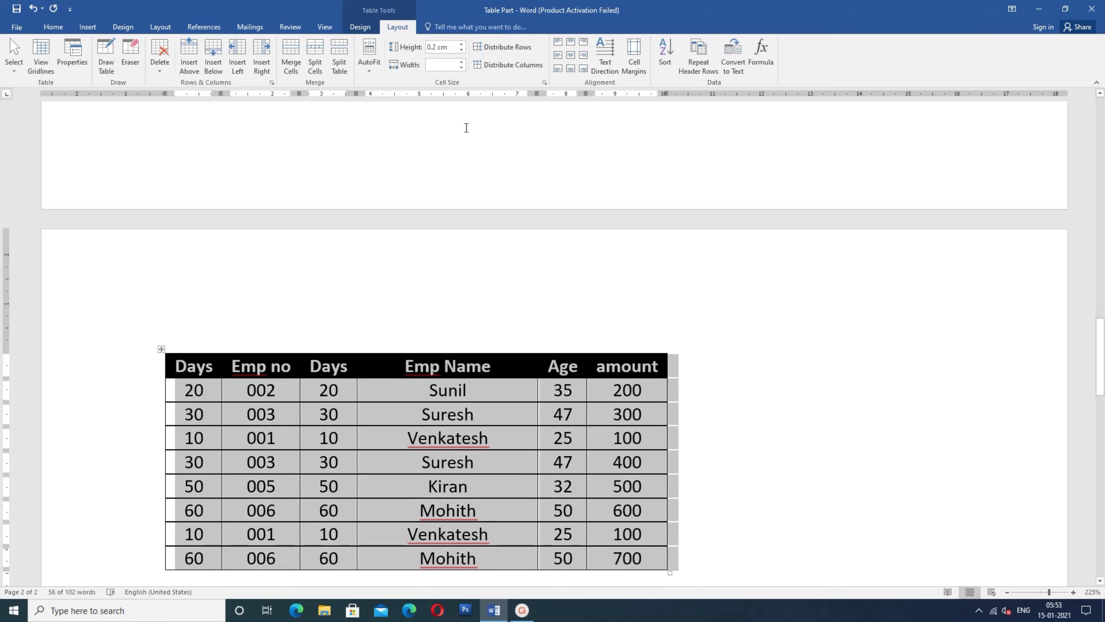
Step: Select the whole employee table and set the height of all its rows to 1.3 cm
{"action": "left_click", "coordinate": [432, 398]}
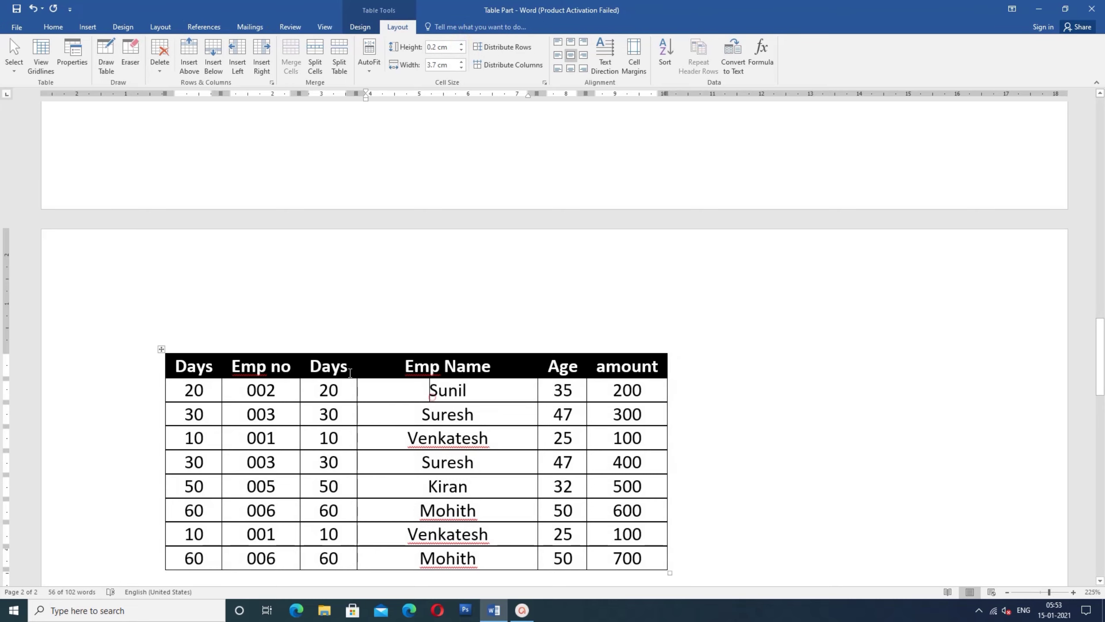
{"action": "left_click", "coordinate": [160, 349]}
{"action": "left_click", "coordinate": [461, 45]}
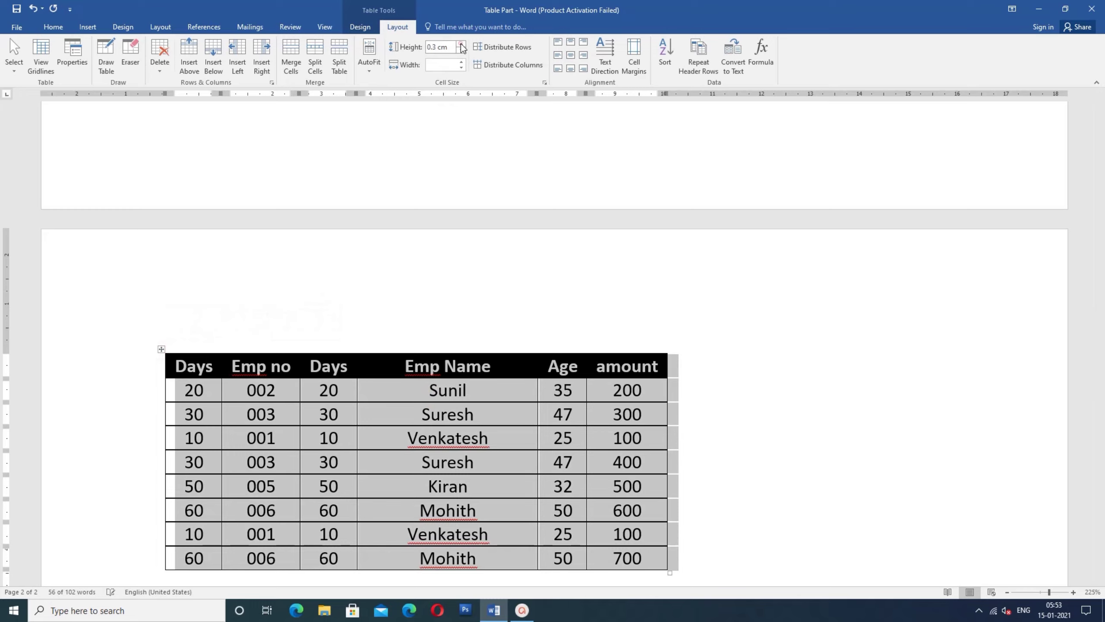
{"action": "left_click", "coordinate": [461, 44]}
{"action": "left_click", "coordinate": [461, 44]}
{"action": "left_click", "coordinate": [461, 43]}
{"action": "left_click", "coordinate": [461, 43]}
{"action": "left_click", "coordinate": [461, 43]}
{"action": "left_click", "coordinate": [461, 44]}
{"action": "left_click", "coordinate": [461, 43]}
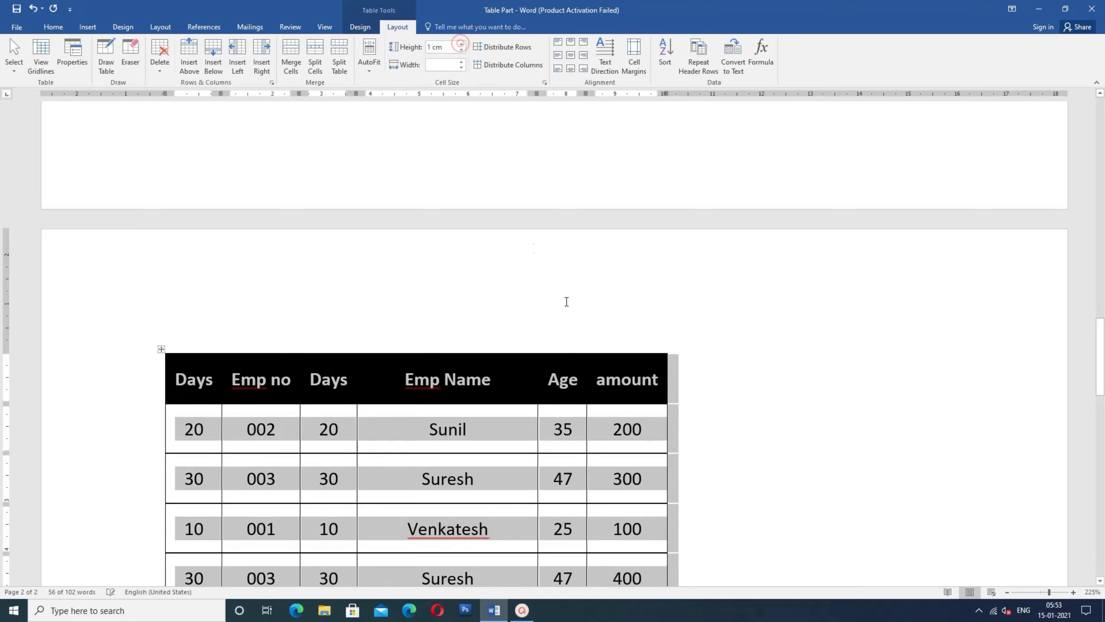
{"action": "scroll", "coordinate": [567, 301], "scroll_direction": "down", "scroll_amount": 5}
{"action": "scroll", "coordinate": [579, 301], "scroll_direction": "up", "scroll_amount": 10}
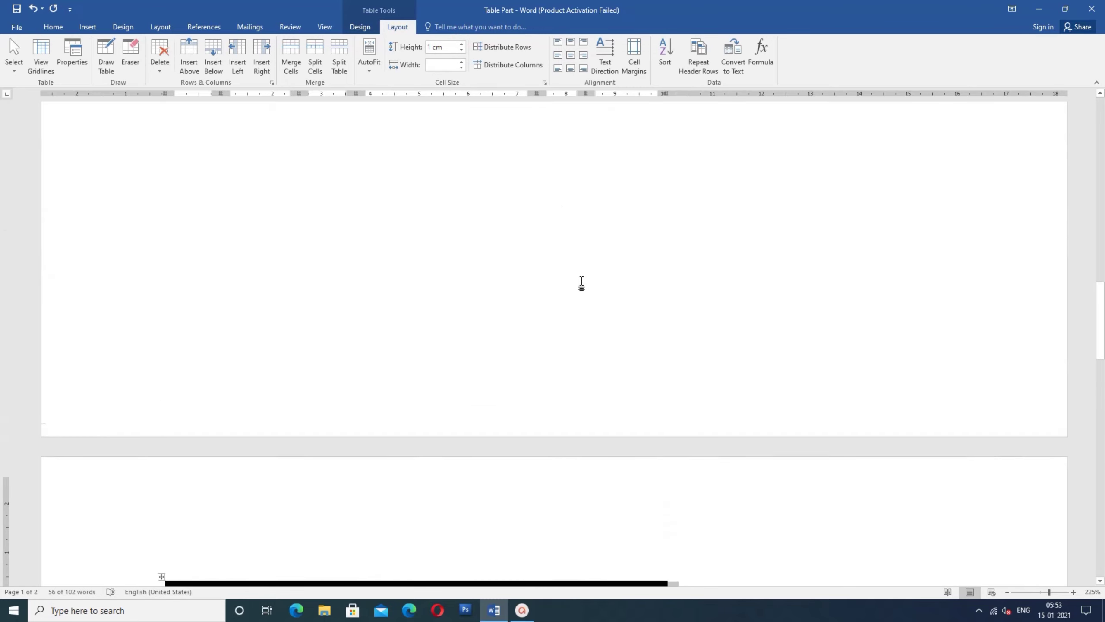
{"action": "scroll", "coordinate": [581, 283], "scroll_direction": "up", "scroll_amount": 1}
{"action": "left_click", "coordinate": [461, 44]}
{"action": "left_click", "coordinate": [461, 44]}
{"action": "left_click", "coordinate": [461, 44]}
Step: Set the width of all columns in the selected employee table to 4 cm
{"action": "left_click", "coordinate": [460, 62]}
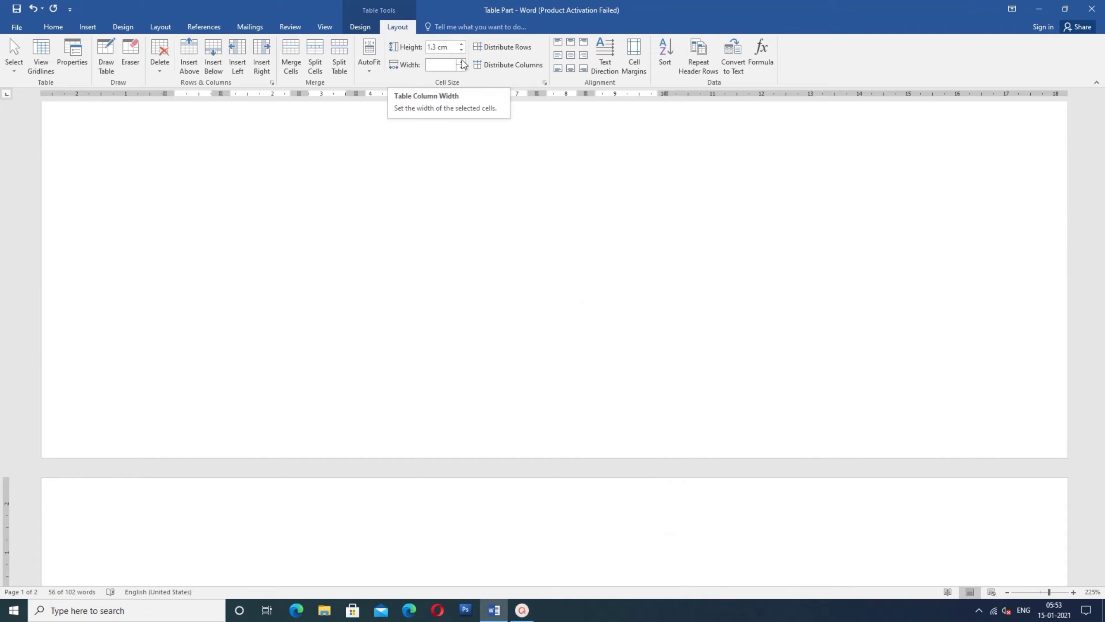
{"action": "scroll", "coordinate": [534, 292], "scroll_direction": "down", "scroll_amount": 6}
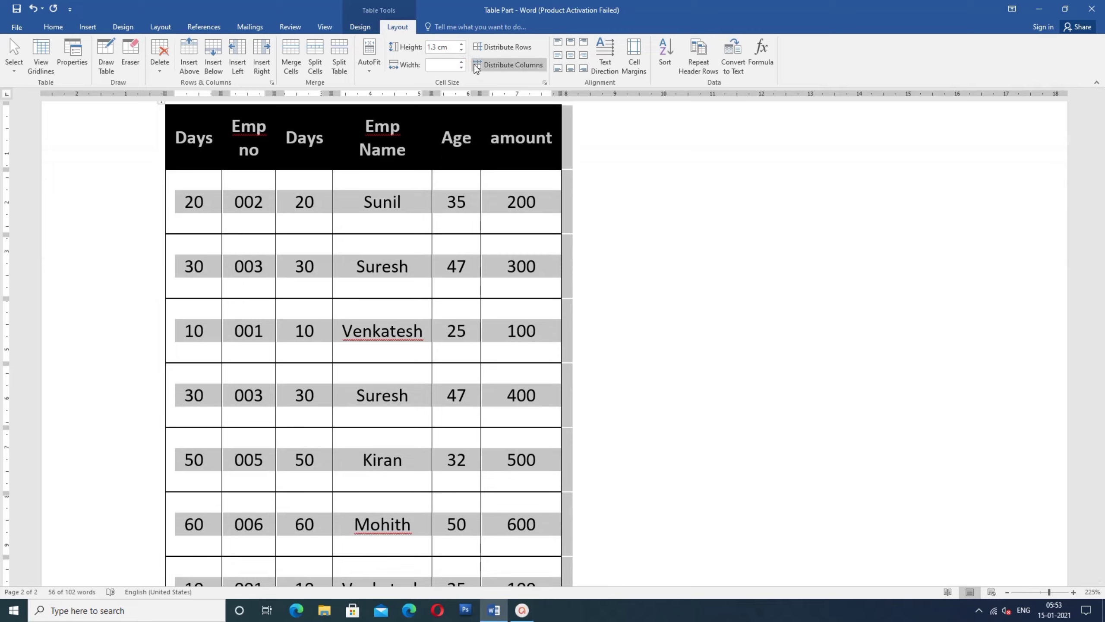
{"action": "left_click", "coordinate": [460, 61]}
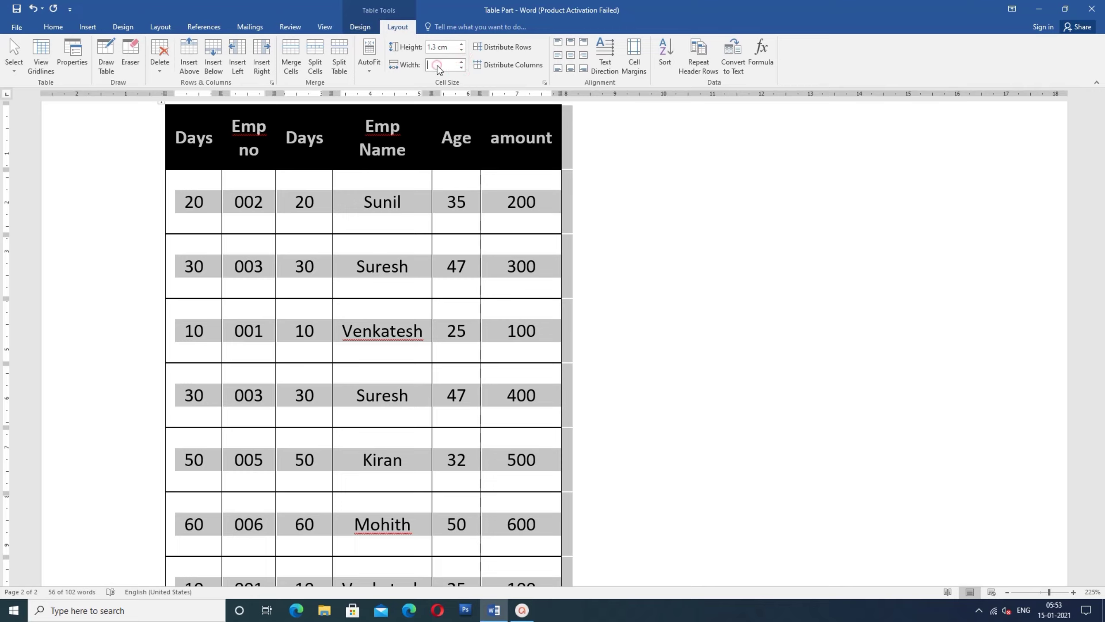
{"action": "type", "text": "4"}
{"action": "key", "text": "Return"}
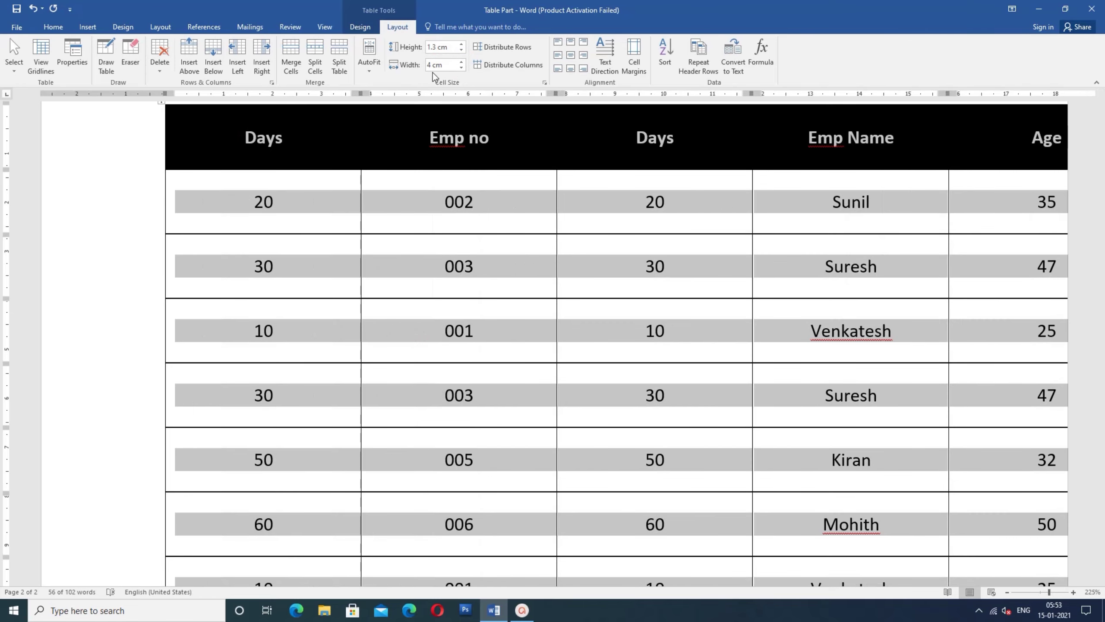
Step: Reduce the width of all the table's columns to 2.4 cm and distribute the columns evenly
{"action": "left_click", "coordinate": [461, 68]}
{"action": "left_click", "coordinate": [461, 67]}
{"action": "left_click", "coordinate": [462, 68]}
{"action": "left_click", "coordinate": [462, 68]}
{"action": "left_click", "coordinate": [462, 68]}
{"action": "left_click", "coordinate": [462, 68]}
{"action": "left_click", "coordinate": [462, 68]}
{"action": "left_click", "coordinate": [463, 67]}
{"action": "left_click", "coordinate": [463, 67]}
{"action": "left_click", "coordinate": [462, 68]}
{"action": "left_click", "coordinate": [462, 68]}
{"action": "left_click", "coordinate": [462, 67]}
{"action": "left_click", "coordinate": [462, 67]}
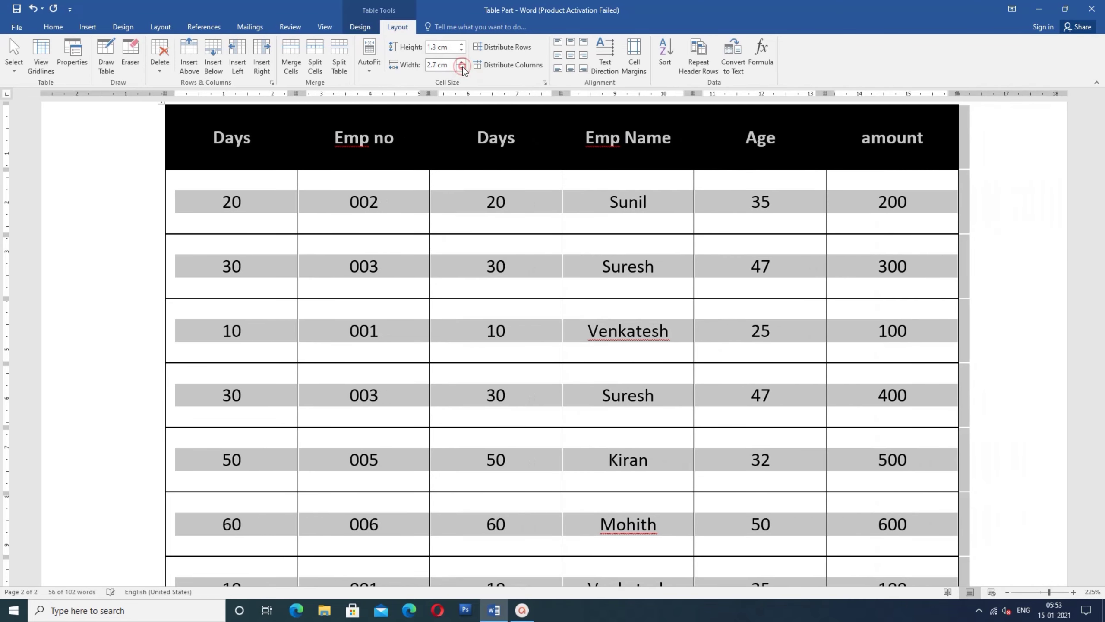
{"action": "left_click", "coordinate": [462, 68]}
{"action": "left_click", "coordinate": [462, 67]}
{"action": "left_click", "coordinate": [463, 67]}
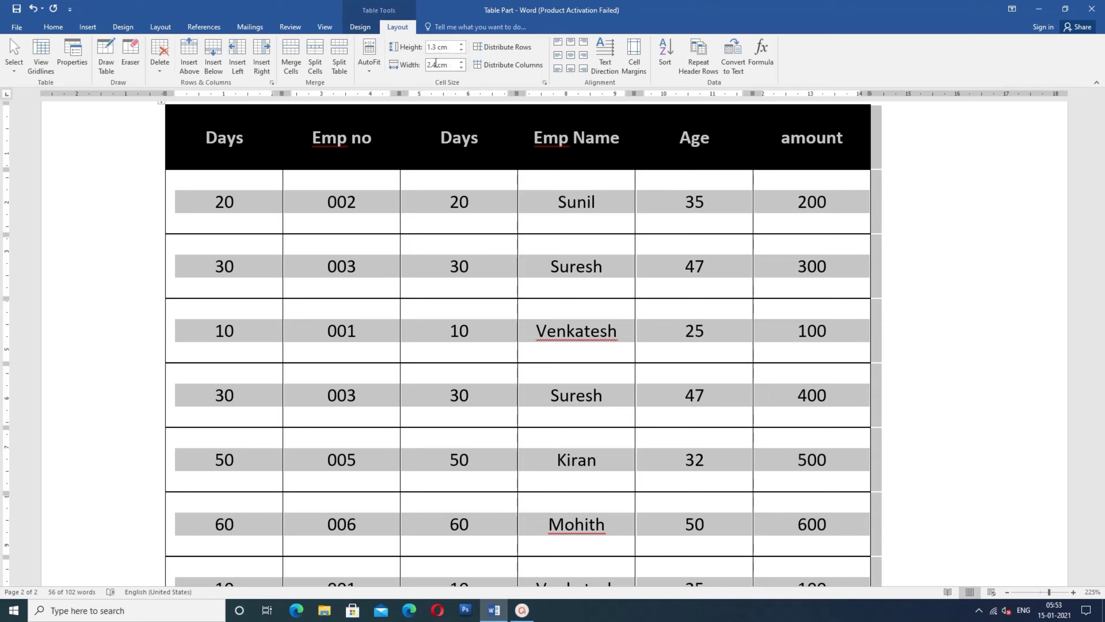
{"action": "left_click", "coordinate": [512, 67]}
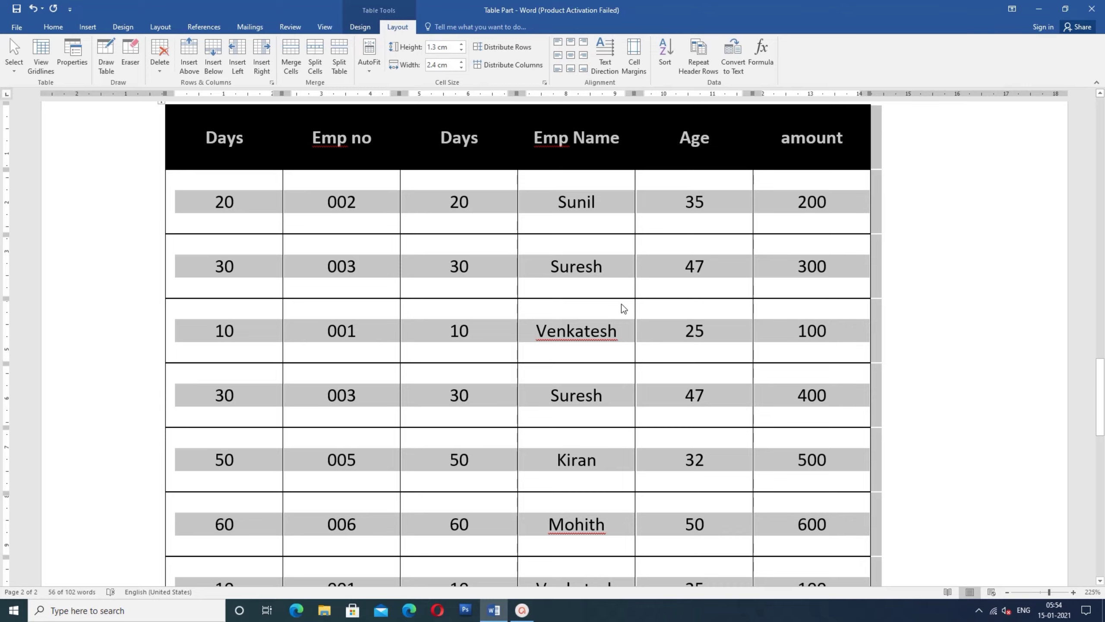
Step: Try right and centre alignment on the "Alignment" item of the topic list, and set it back to left alignment
{"action": "scroll", "coordinate": [609, 299], "scroll_direction": "up", "scroll_amount": 3}
{"action": "scroll", "coordinate": [609, 299], "scroll_direction": "up", "scroll_amount": 1}
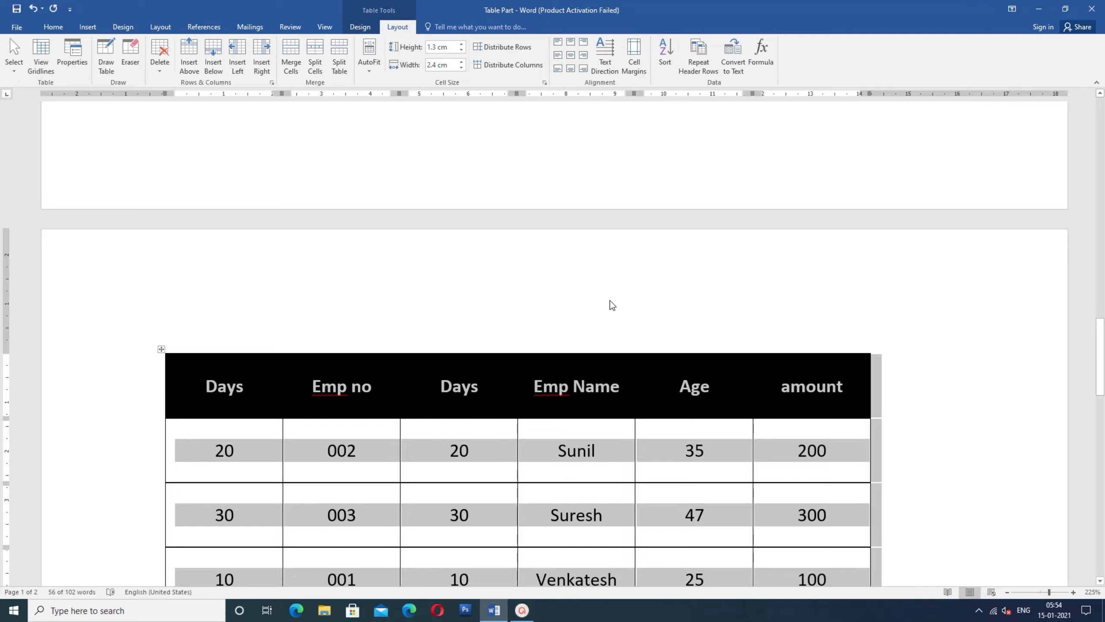
{"action": "scroll", "coordinate": [609, 300], "scroll_direction": "down", "scroll_amount": 4}
{"action": "scroll", "coordinate": [610, 301], "scroll_direction": "up", "scroll_amount": 12}
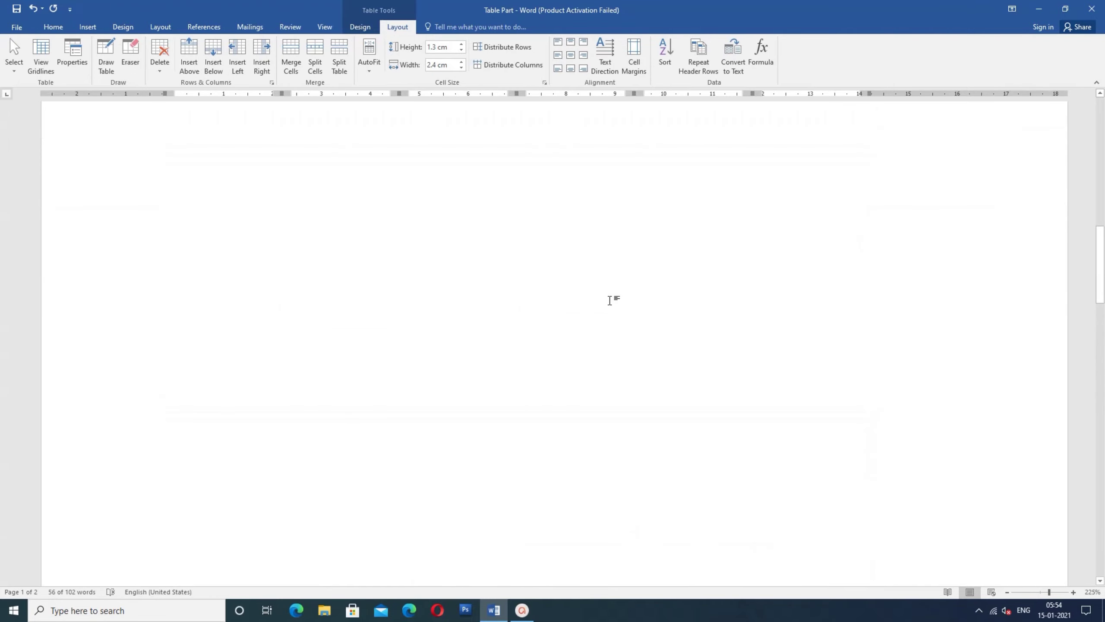
{"action": "scroll", "coordinate": [610, 299], "scroll_direction": "up", "scroll_amount": 8}
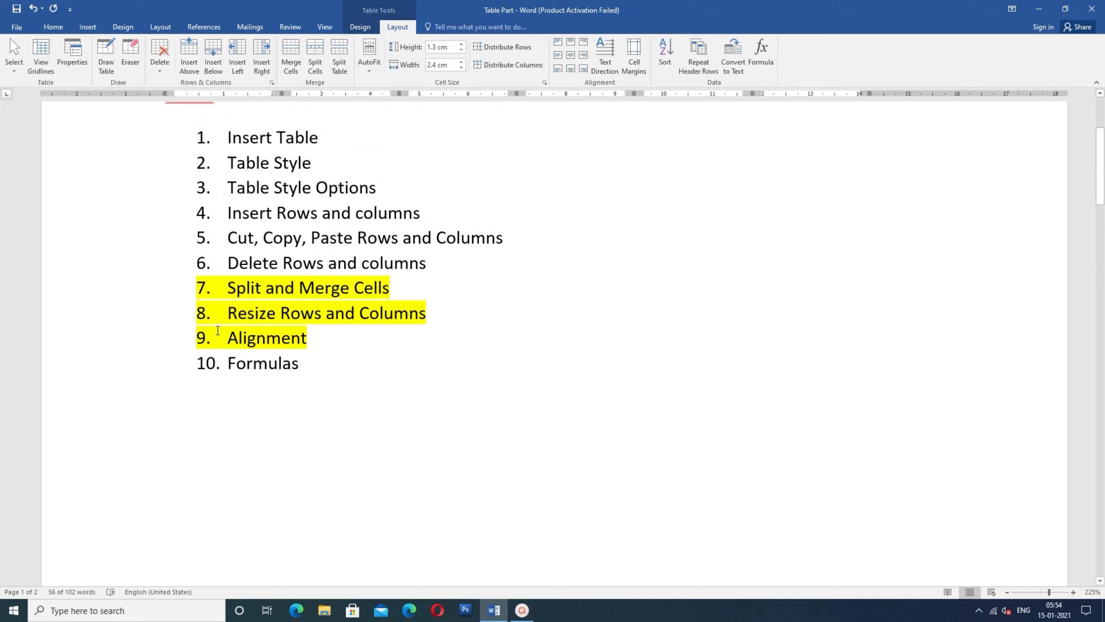
{"action": "left_click", "coordinate": [281, 338]}
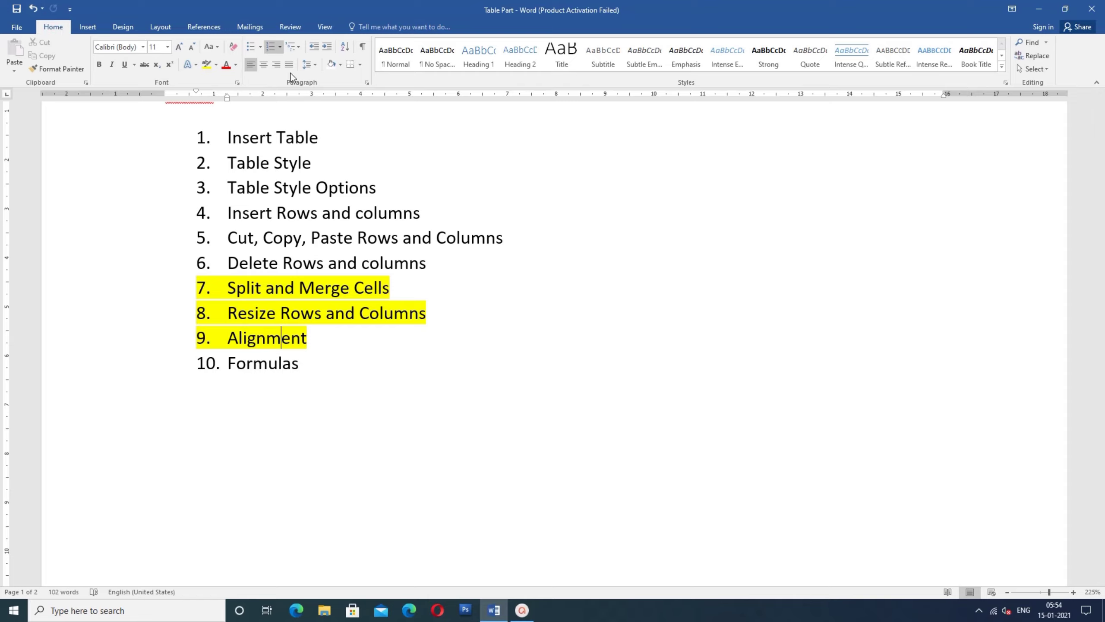
{"action": "key", "text": "ctrl+j"}
{"action": "left_click", "coordinate": [278, 67]}
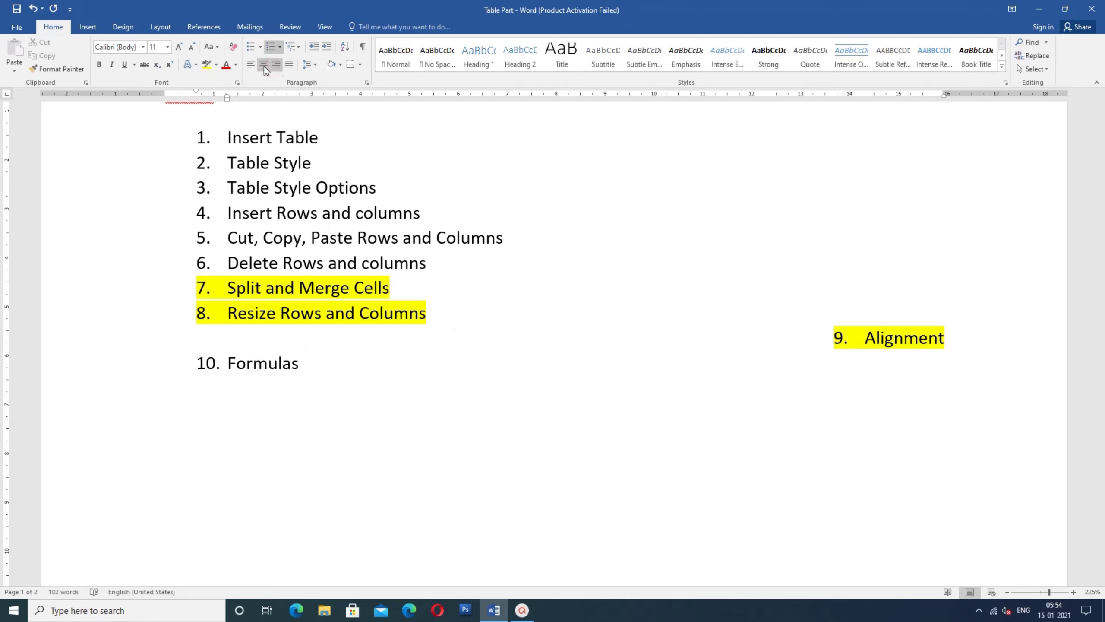
{"action": "left_click", "coordinate": [264, 66]}
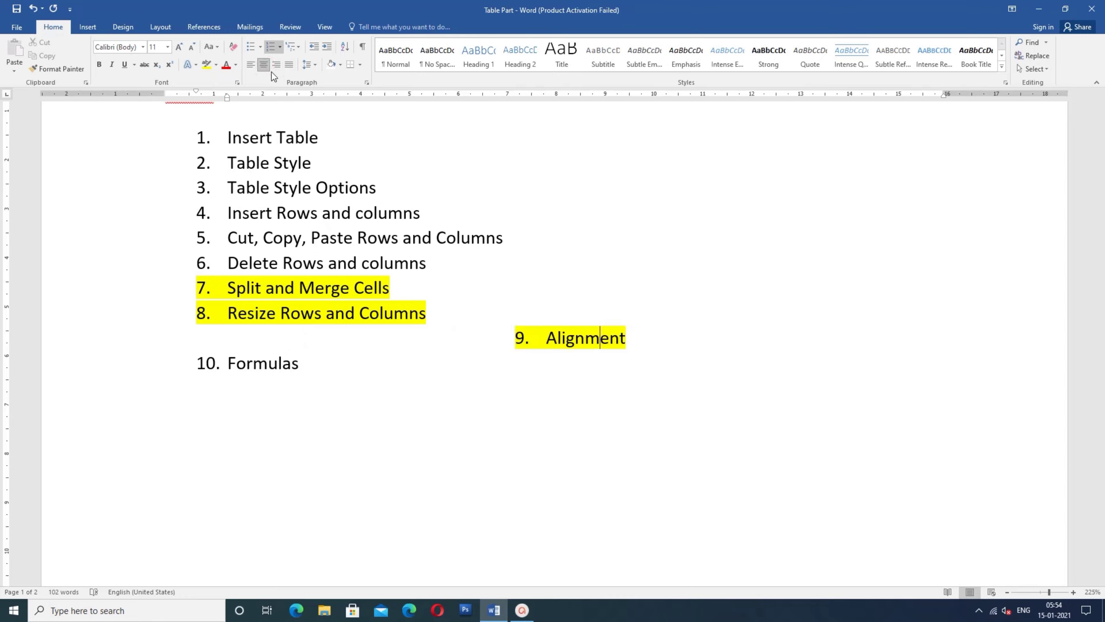
{"action": "left_click", "coordinate": [252, 66]}
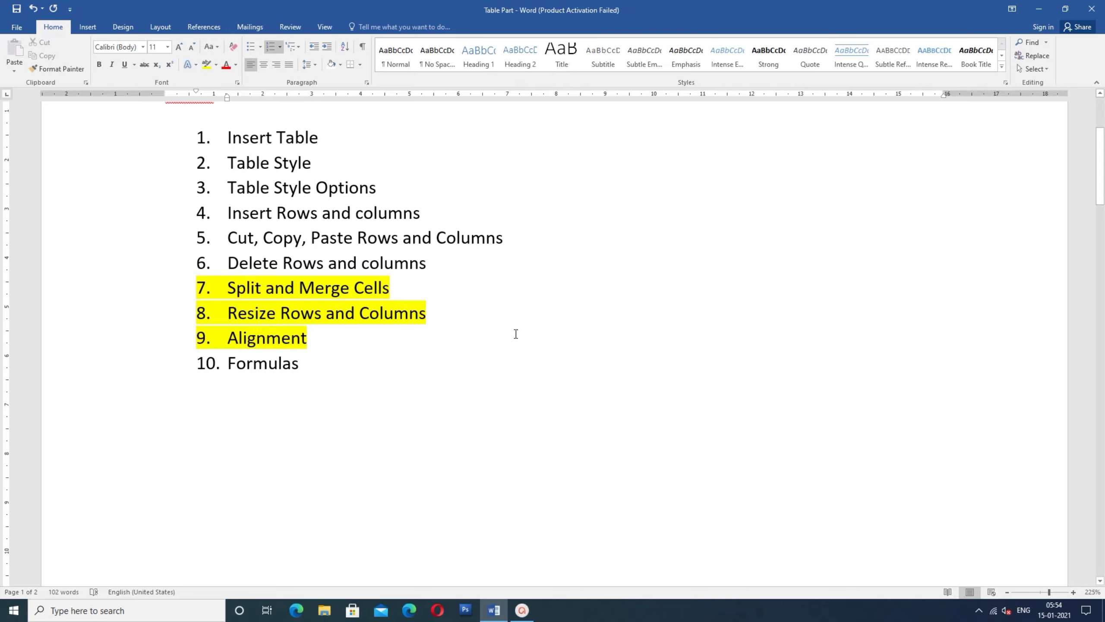
Step: Try the three top and three middle cell alignments on the 001 cell in the third data row of the Emp no column
{"action": "scroll", "coordinate": [536, 353], "scroll_direction": "down", "scroll_amount": 3}
{"action": "scroll", "coordinate": [537, 353], "scroll_direction": "down", "scroll_amount": 12}
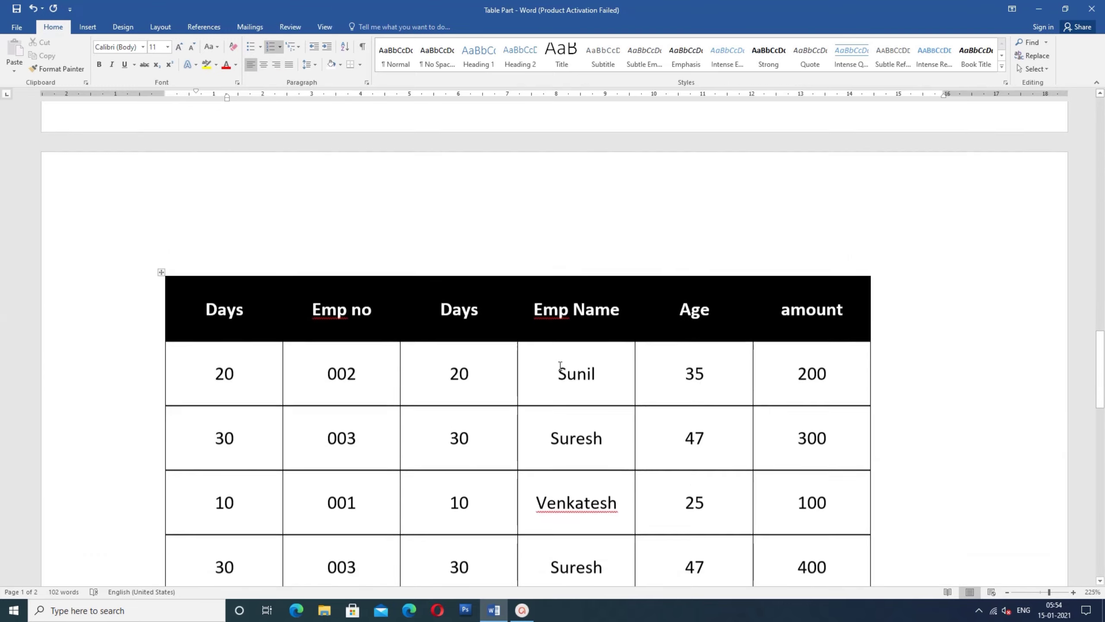
{"action": "scroll", "coordinate": [558, 366], "scroll_direction": "down", "scroll_amount": 1}
{"action": "left_click", "coordinate": [337, 207]}
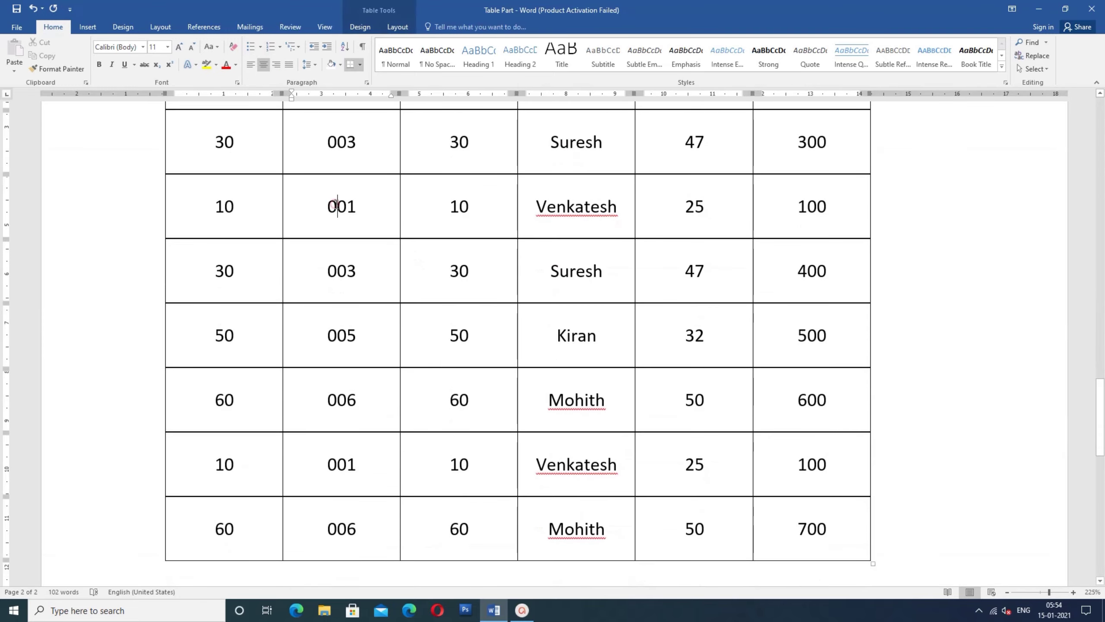
{"action": "left_click", "coordinate": [402, 28]}
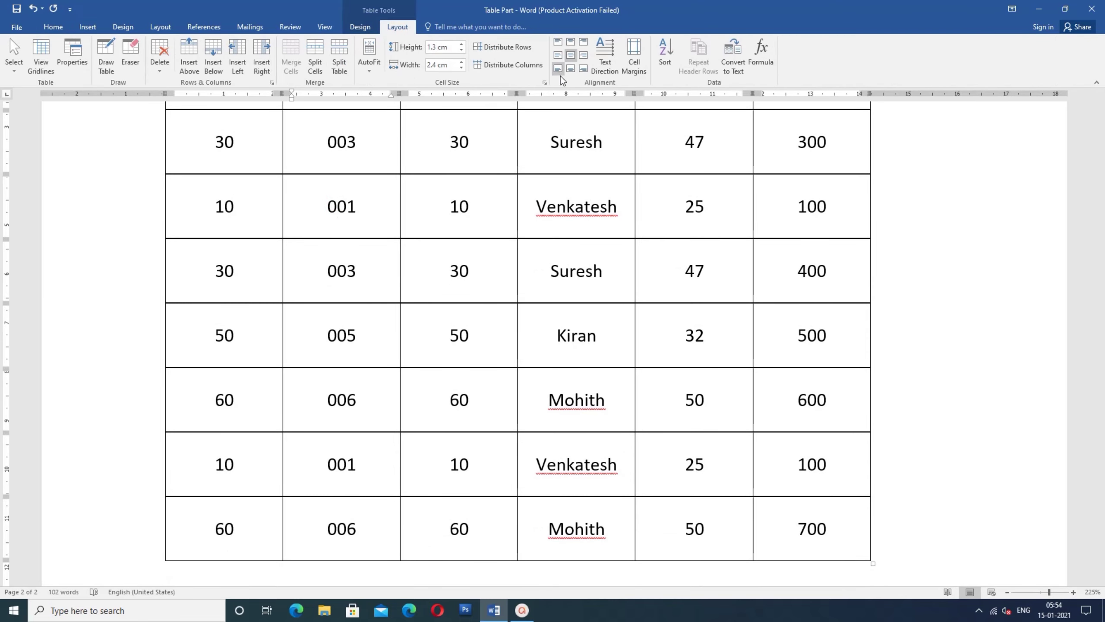
{"action": "left_click", "coordinate": [566, 52]}
{"action": "left_click", "coordinate": [557, 43]}
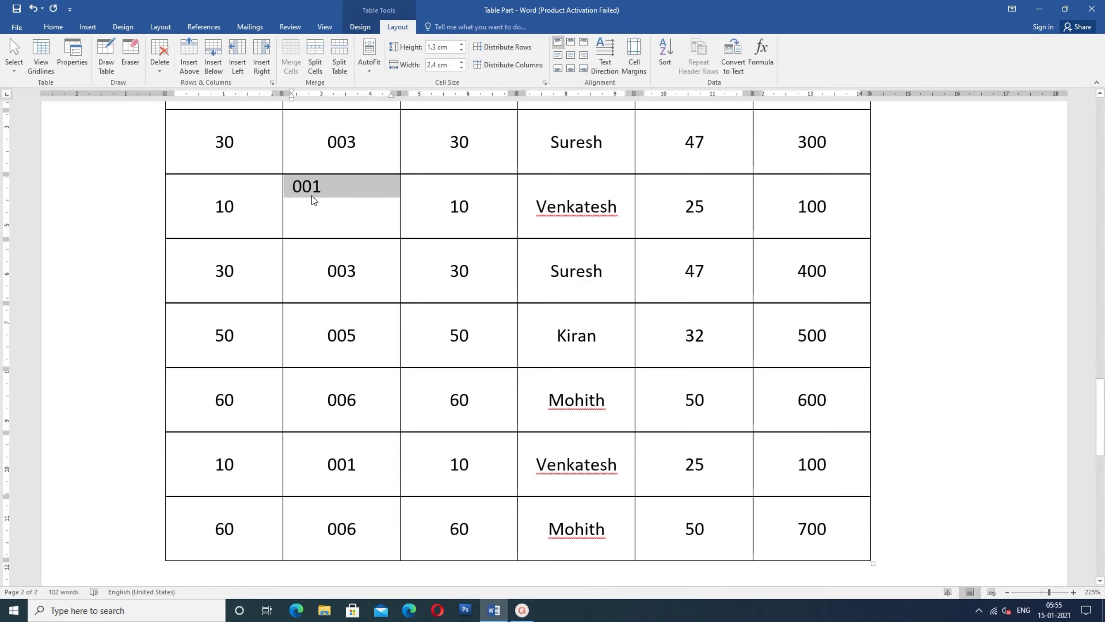
{"action": "left_click", "coordinate": [569, 43]}
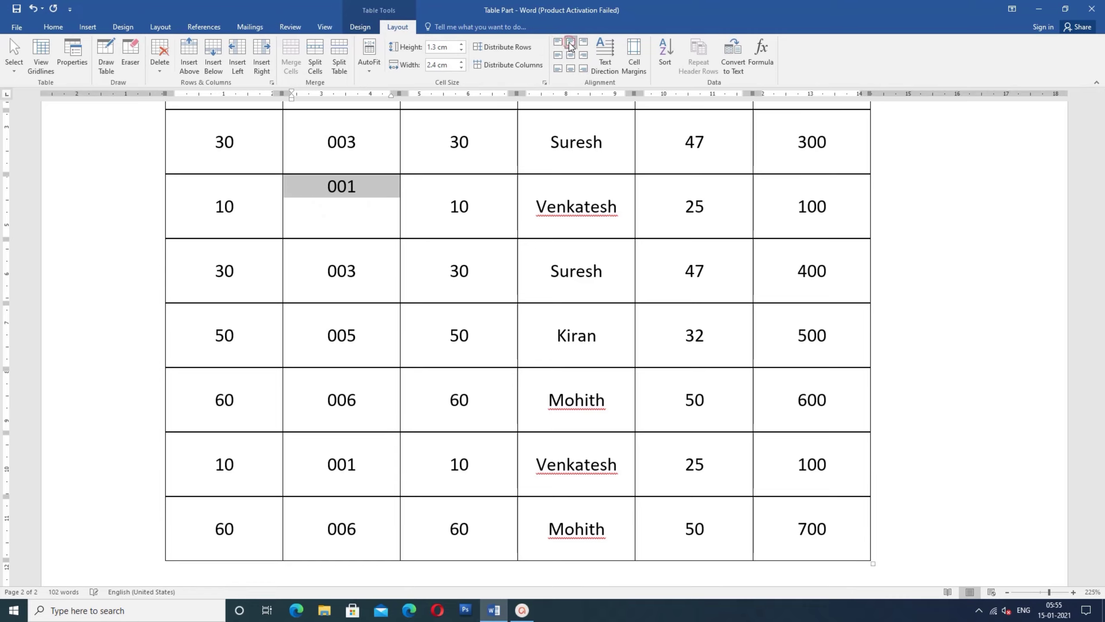
{"action": "left_click", "coordinate": [584, 42]}
{"action": "left_click", "coordinate": [557, 56]}
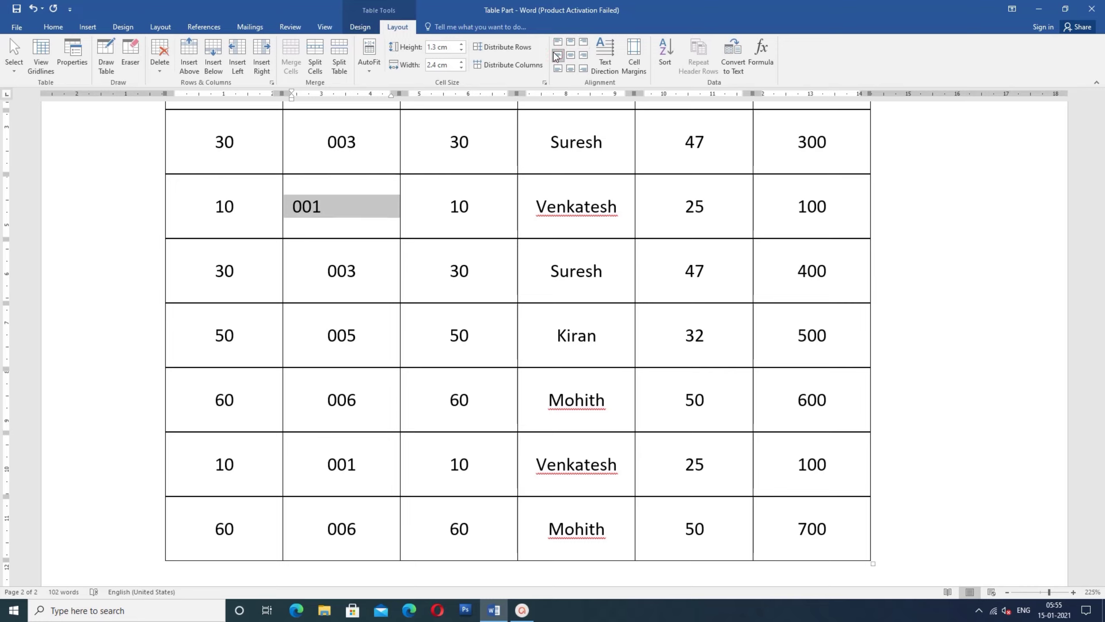
{"action": "left_click", "coordinate": [570, 55]}
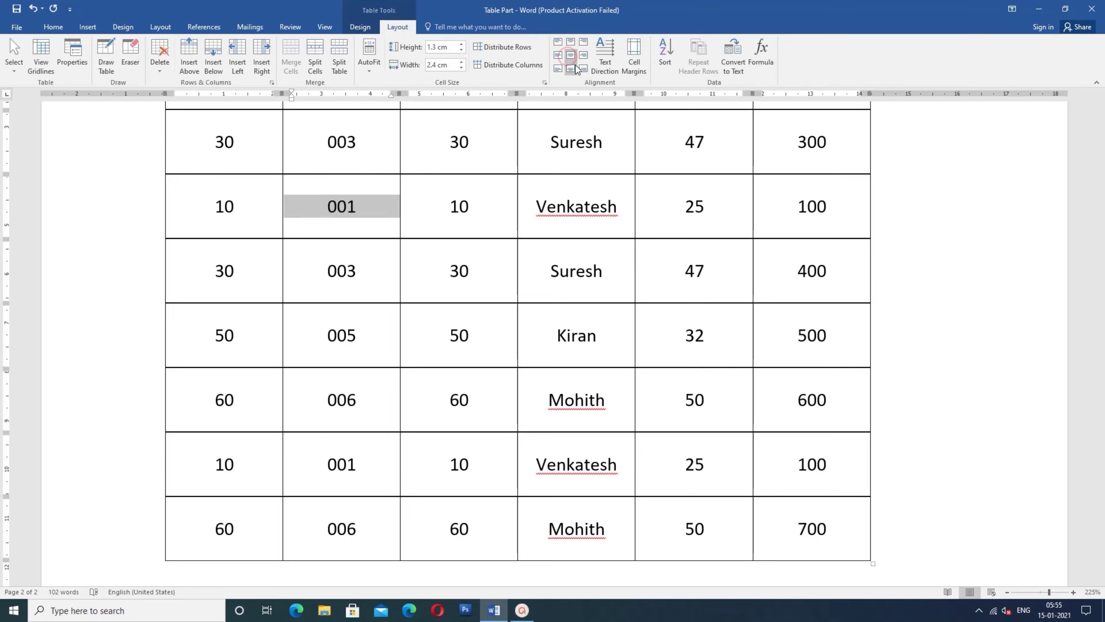
{"action": "left_click", "coordinate": [583, 56]}
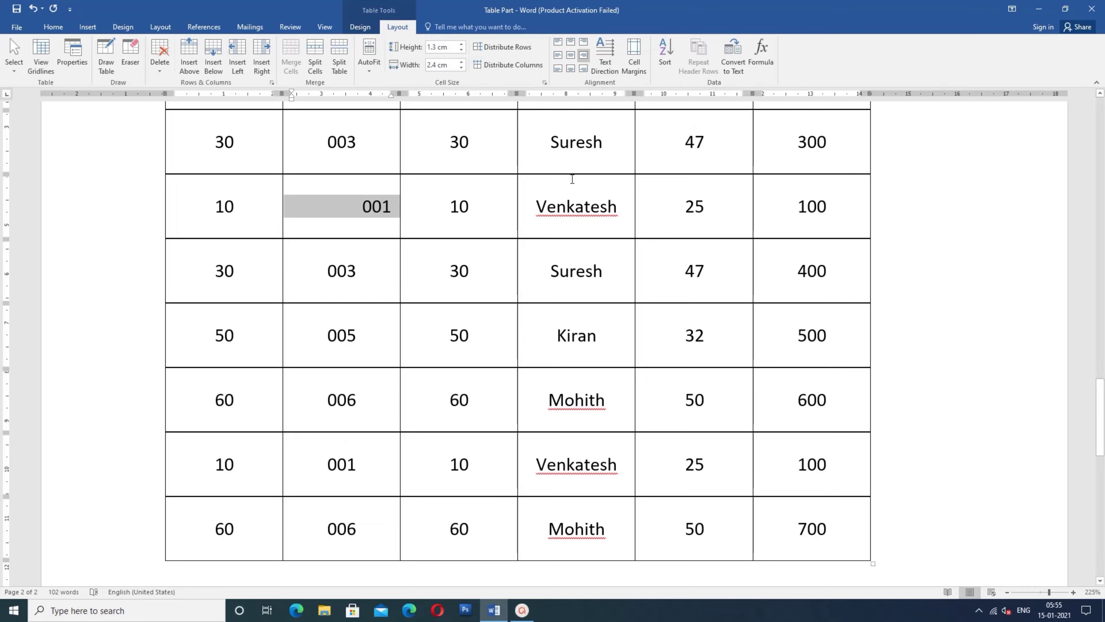
Step: Centre the 001 text horizontally and vertically in its cell in the third data row
{"action": "scroll", "coordinate": [572, 187], "scroll_direction": "down", "scroll_amount": 5}
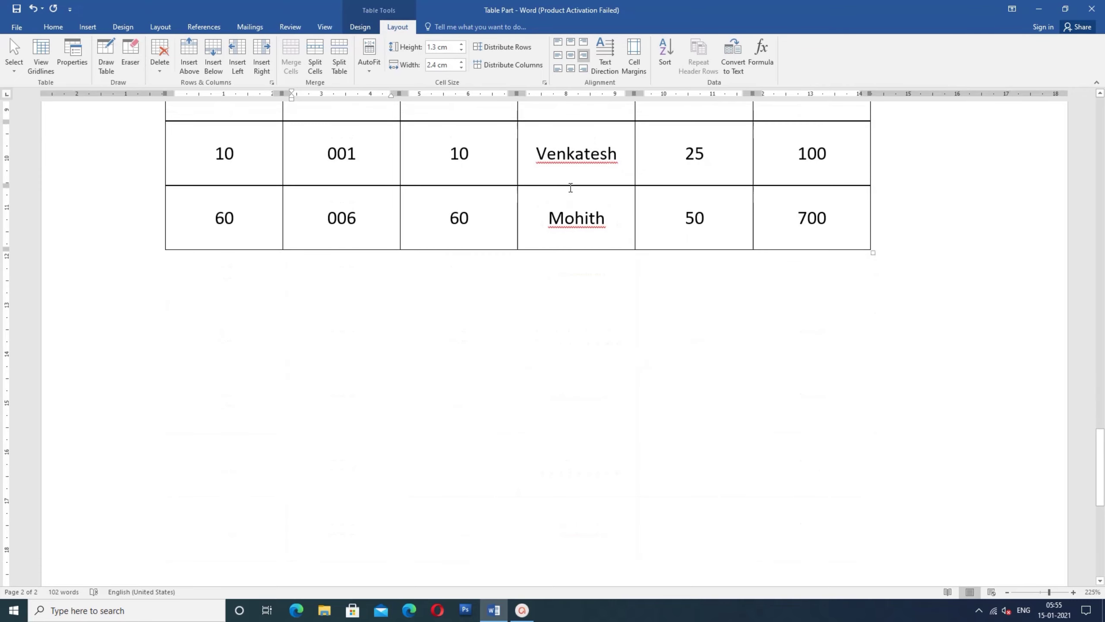
{"action": "scroll", "coordinate": [570, 188], "scroll_direction": "up", "scroll_amount": 5}
{"action": "scroll", "coordinate": [569, 185], "scroll_direction": "down", "scroll_amount": 3}
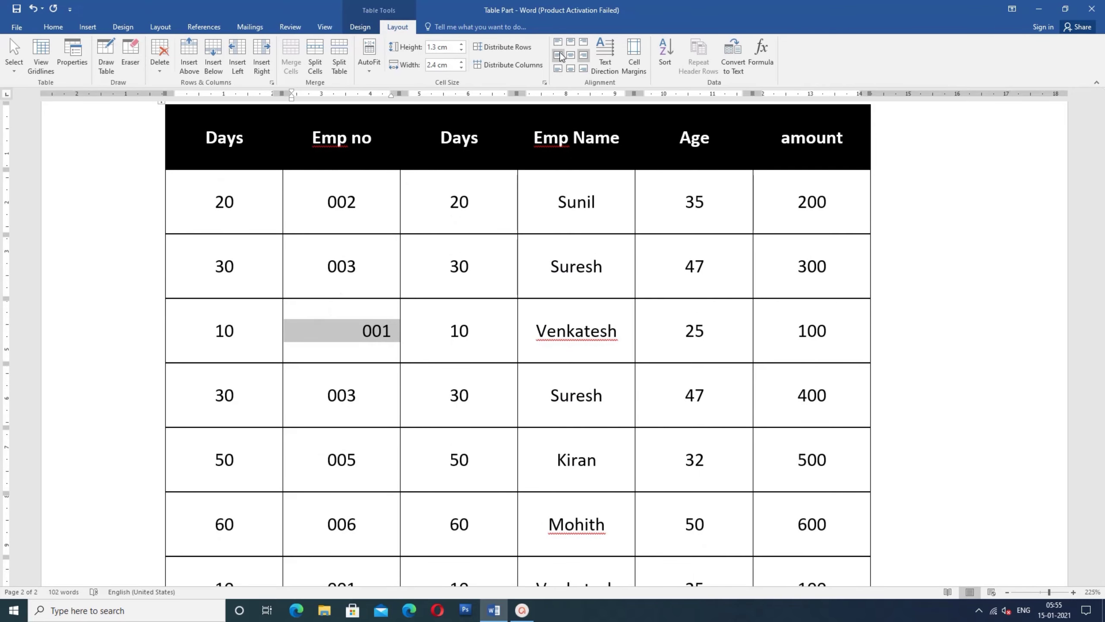
{"action": "left_click", "coordinate": [570, 55]}
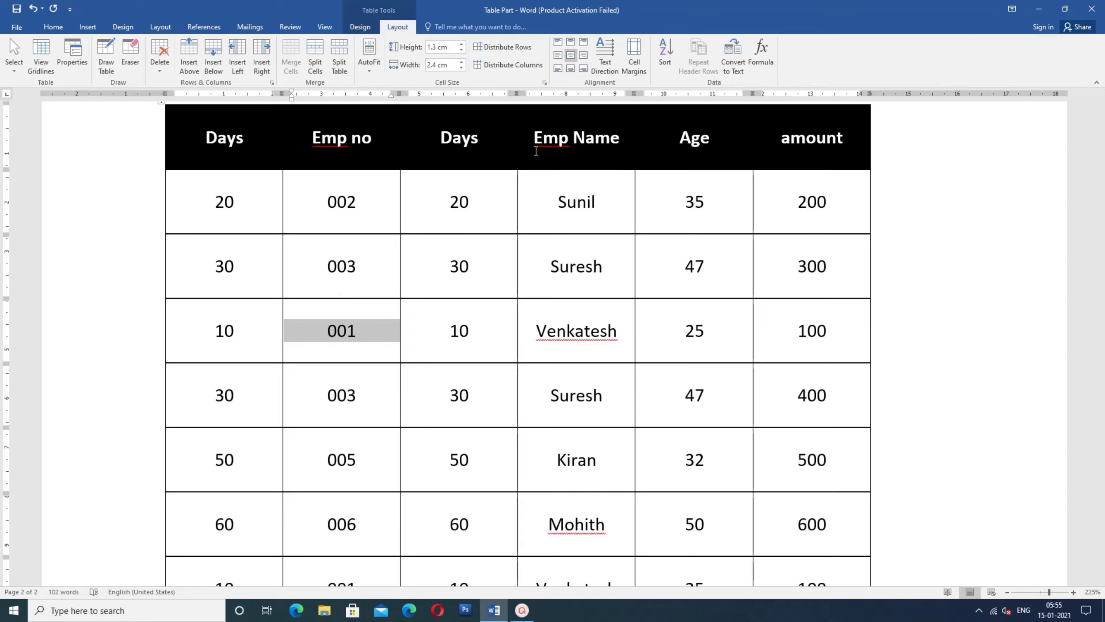
{"action": "left_click", "coordinate": [464, 277]}
Step: Review the "Resize Rows and Columns" and "Alignment" items in the topic list, and return to the employee table
{"action": "scroll", "coordinate": [467, 278], "scroll_direction": "up", "scroll_amount": 6}
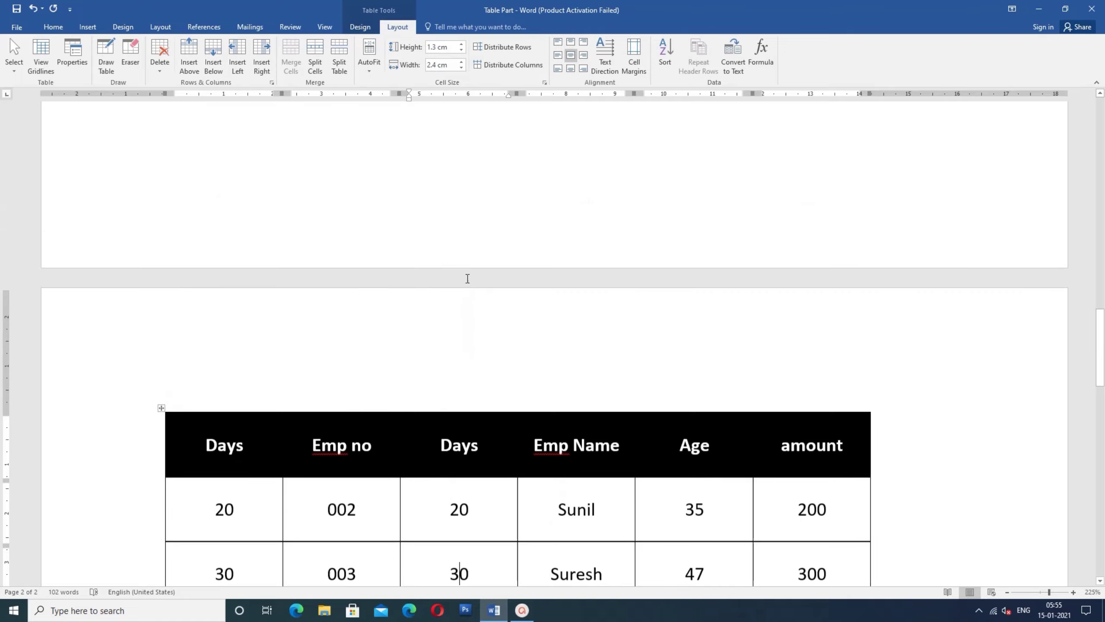
{"action": "scroll", "coordinate": [467, 278], "scroll_direction": "up", "scroll_amount": 10}
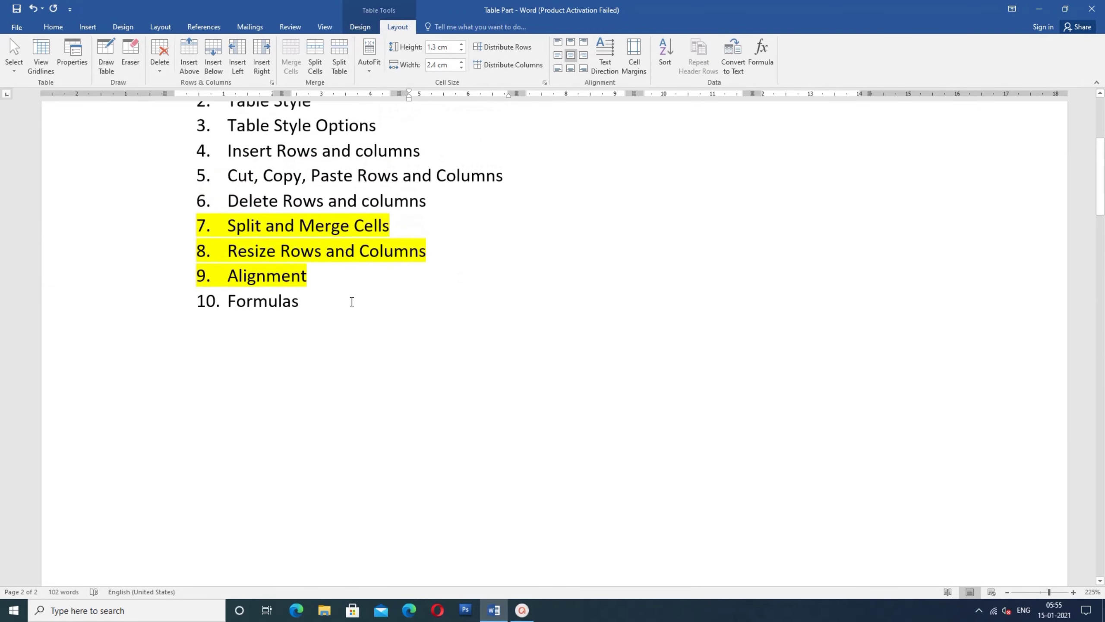
{"action": "left_click", "coordinate": [263, 252]}
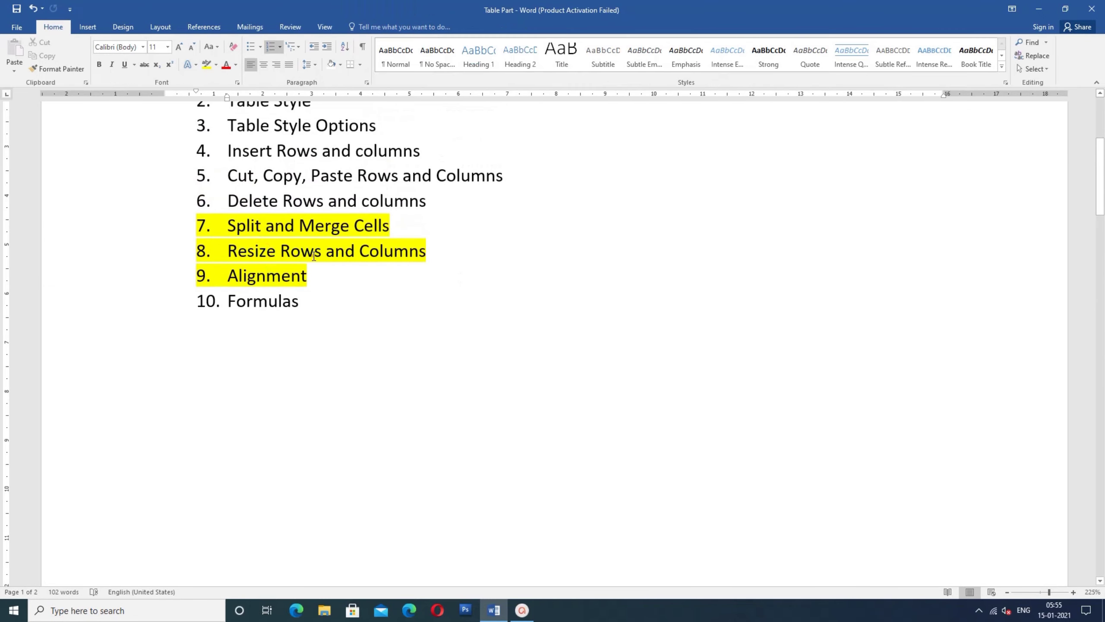
{"action": "left_click", "coordinate": [334, 252]}
{"action": "left_click", "coordinate": [384, 251]}
{"action": "left_click_drag", "start_coordinate": [223, 274], "coordinate": [336, 287]}
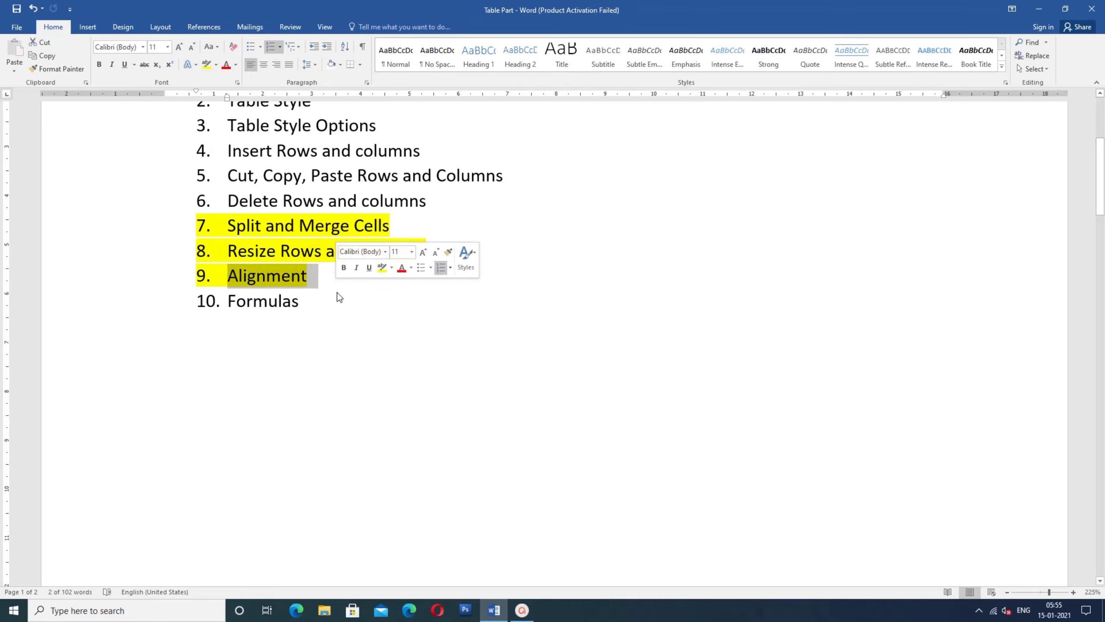
{"action": "scroll", "coordinate": [334, 319], "scroll_direction": "down", "scroll_amount": 15}
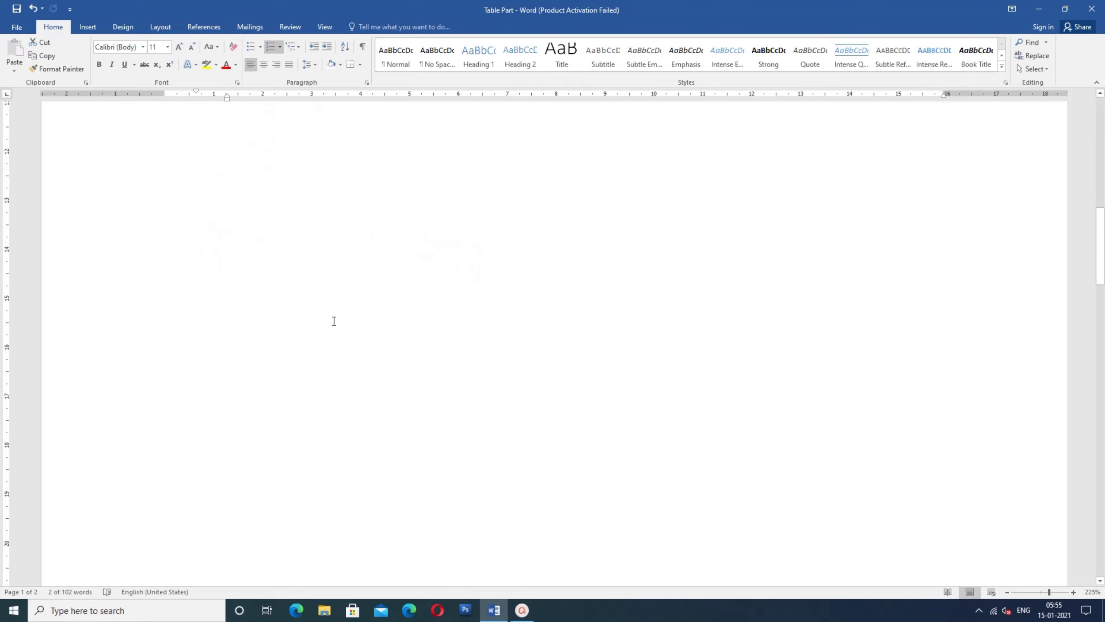
{"action": "scroll", "coordinate": [334, 318], "scroll_direction": "down", "scroll_amount": 15}
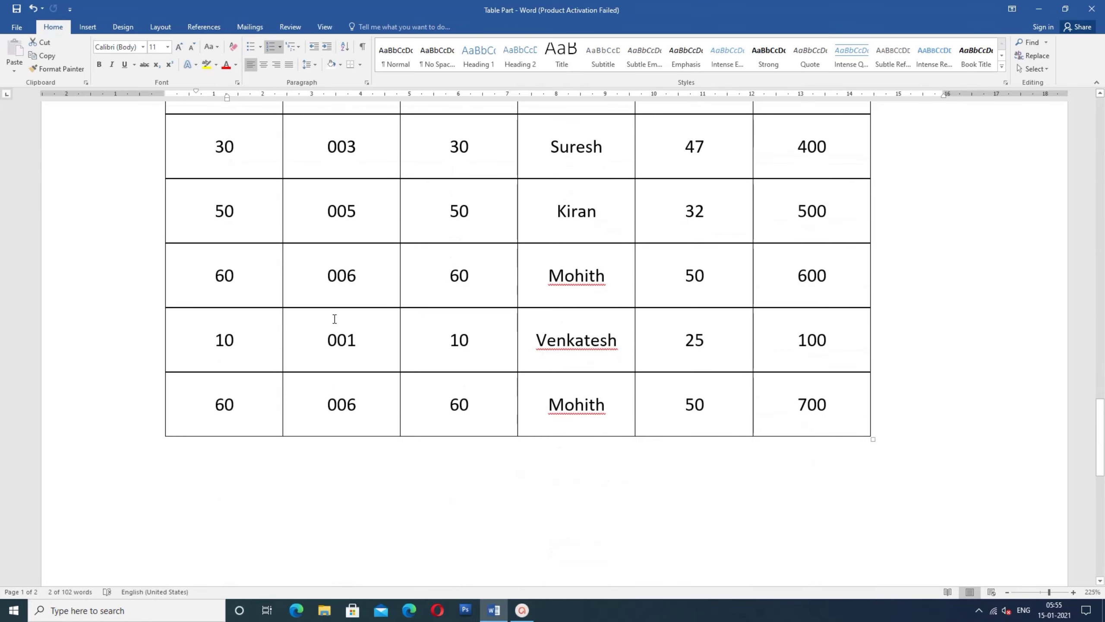
Step: Left-align the names in all data rows of the Emp Name column, leaving the header as is
{"action": "scroll", "coordinate": [334, 318], "scroll_direction": "up", "scroll_amount": 7}
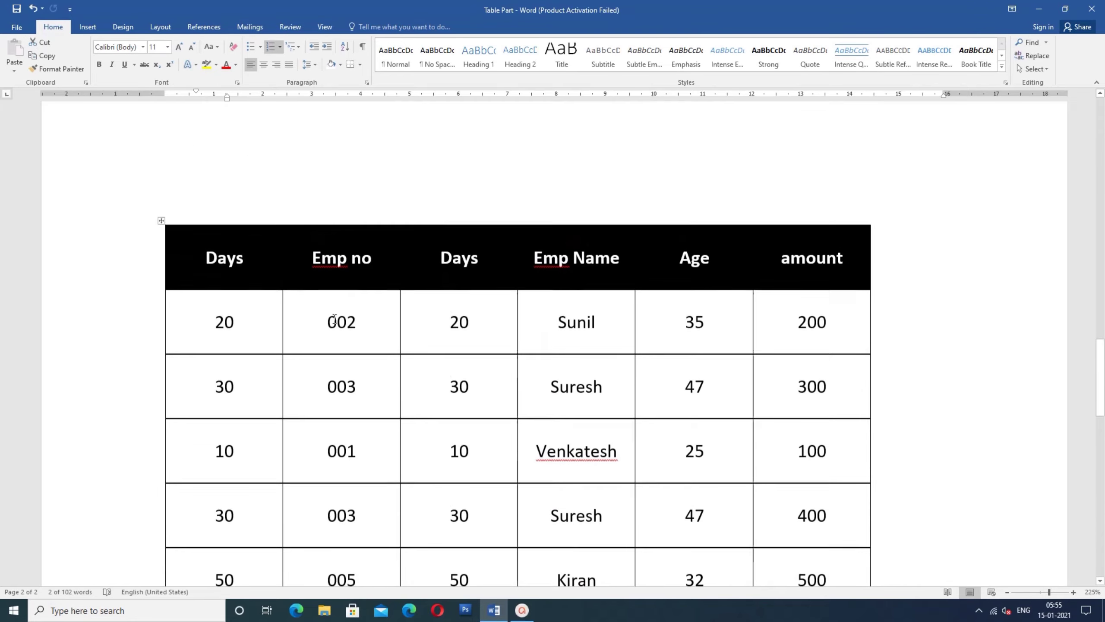
{"action": "left_click_drag", "start_coordinate": [562, 324], "coordinate": [602, 461]}
{"action": "scroll", "coordinate": [602, 460], "scroll_direction": "down", "scroll_amount": 3}
{"action": "scroll", "coordinate": [602, 460], "scroll_direction": "down", "scroll_amount": 2}
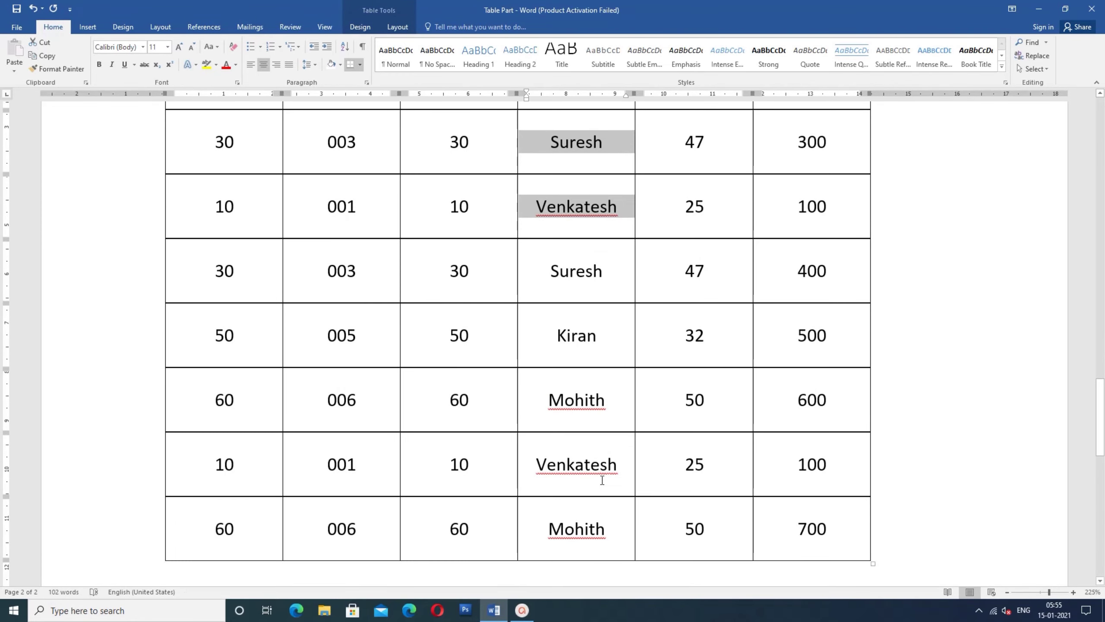
{"action": "left_click", "coordinate": [608, 538], "text": "shift"}
{"action": "scroll", "coordinate": [631, 416], "scroll_direction": "down", "scroll_amount": 3}
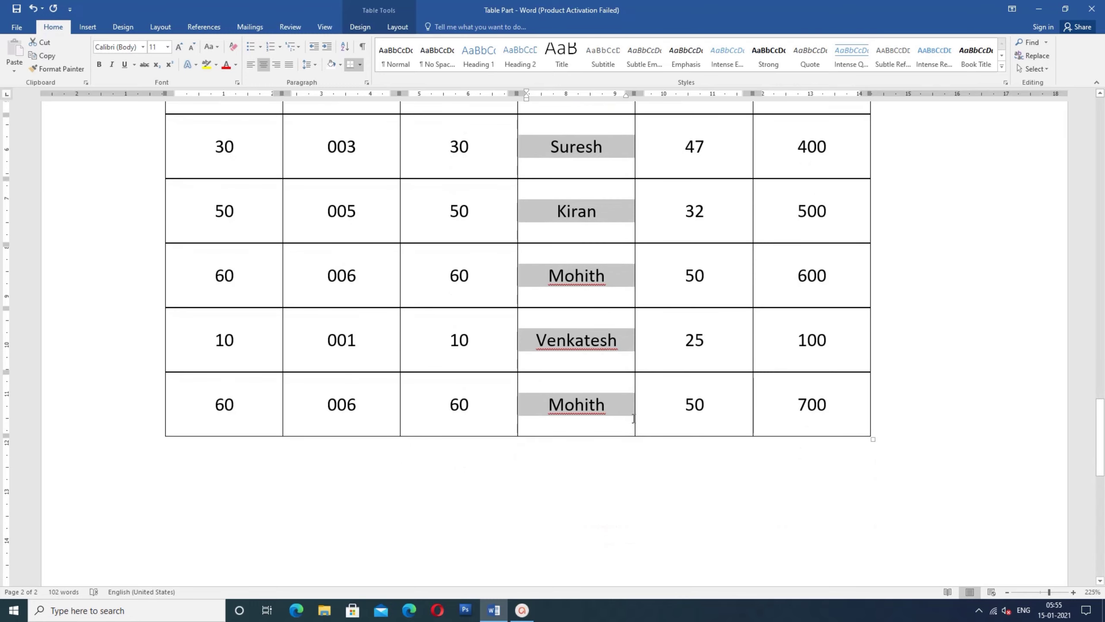
{"action": "left_click", "coordinate": [252, 65]}
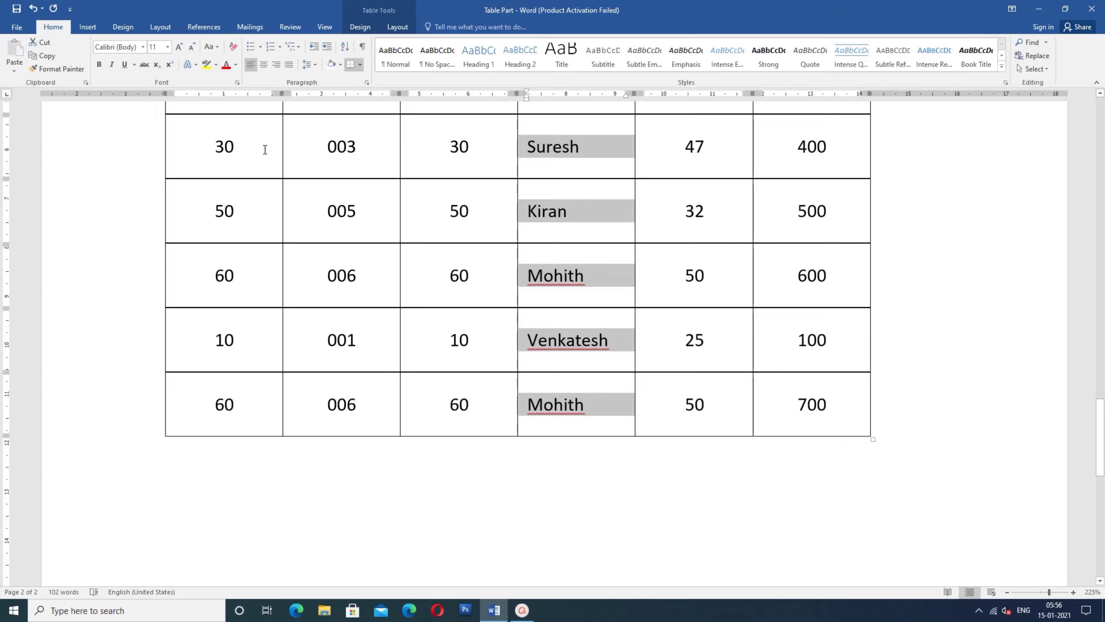
{"action": "scroll", "coordinate": [336, 149], "scroll_direction": "up", "scroll_amount": 3}
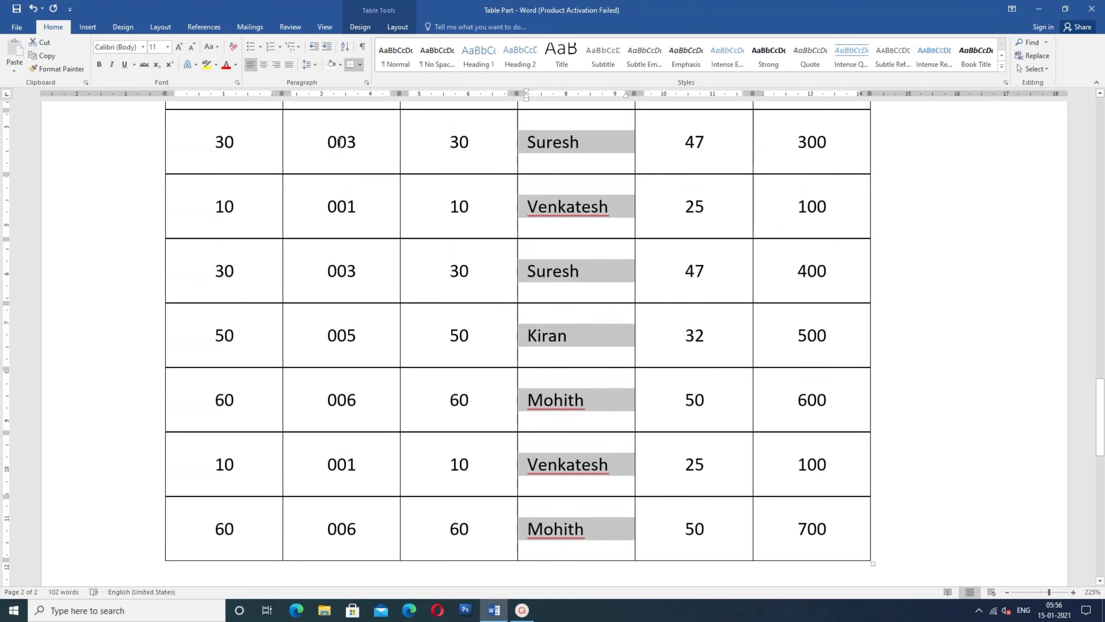
{"action": "scroll", "coordinate": [339, 143], "scroll_direction": "up", "scroll_amount": 1}
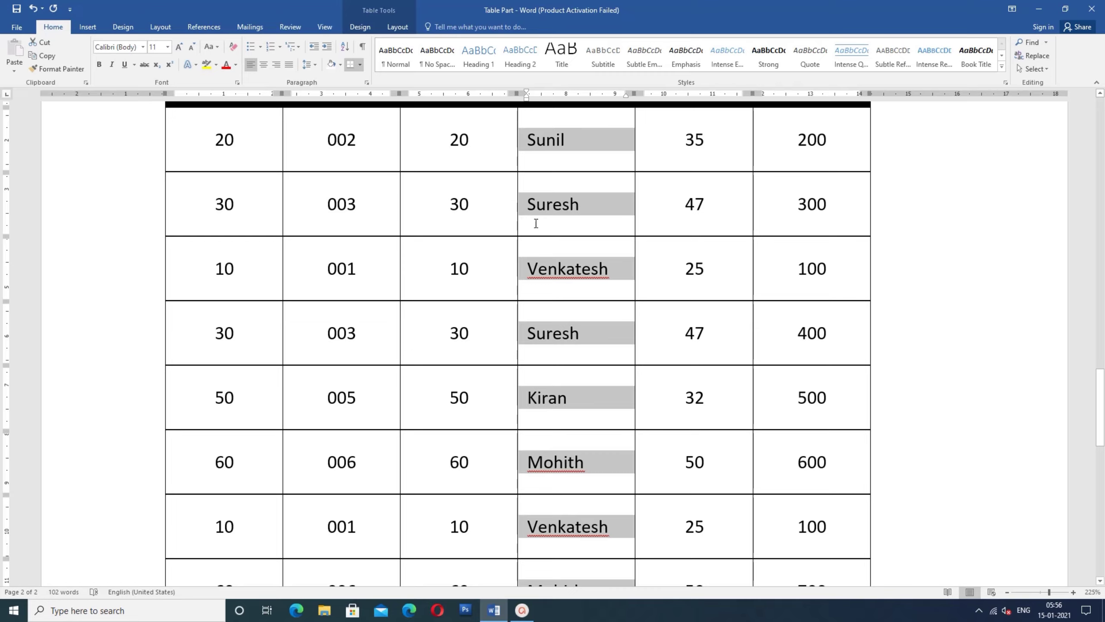
{"action": "scroll", "coordinate": [578, 251], "scroll_direction": "down", "scroll_amount": 5}
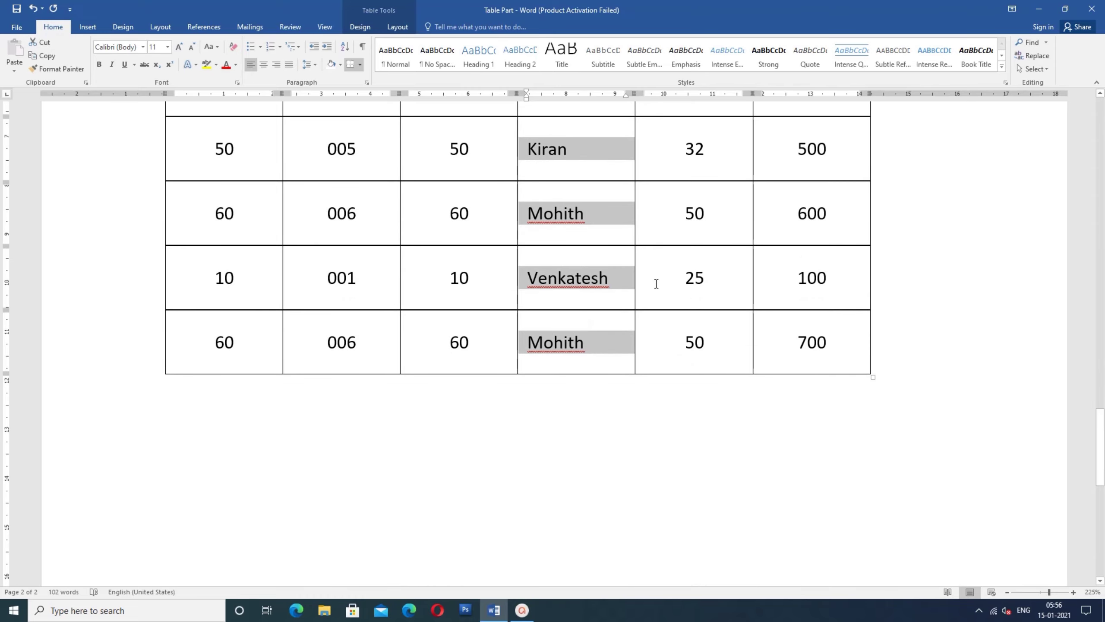
{"action": "left_click", "coordinate": [624, 212]}
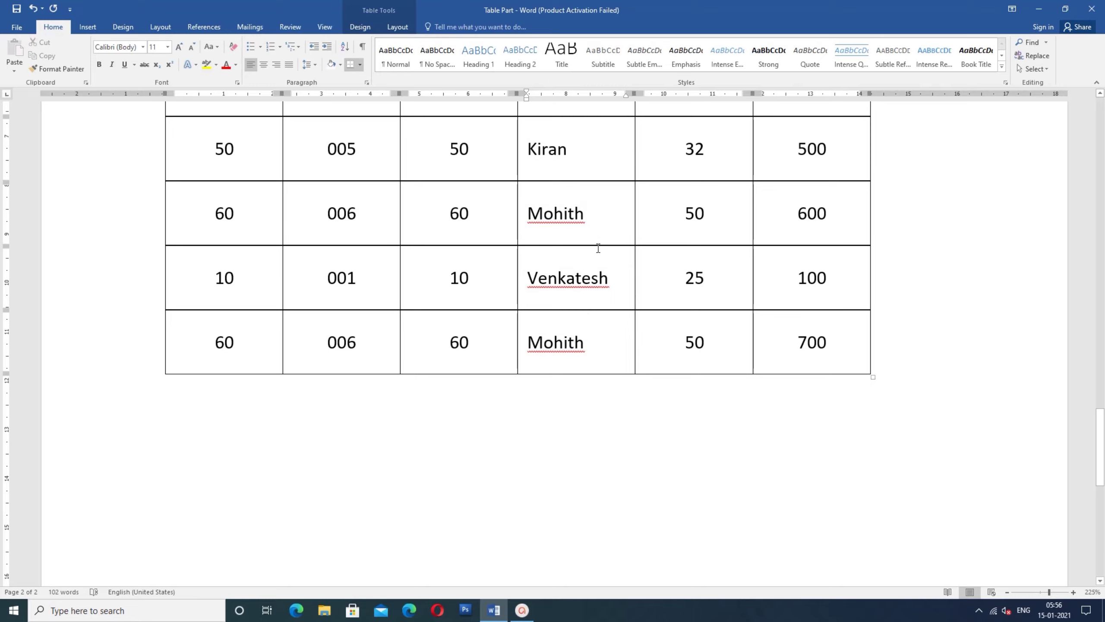
Step: Change the text direction of the name in the first data row of the Emp Name column to vertical, reading downward
{"action": "scroll", "coordinate": [600, 248], "scroll_direction": "up", "scroll_amount": 8}
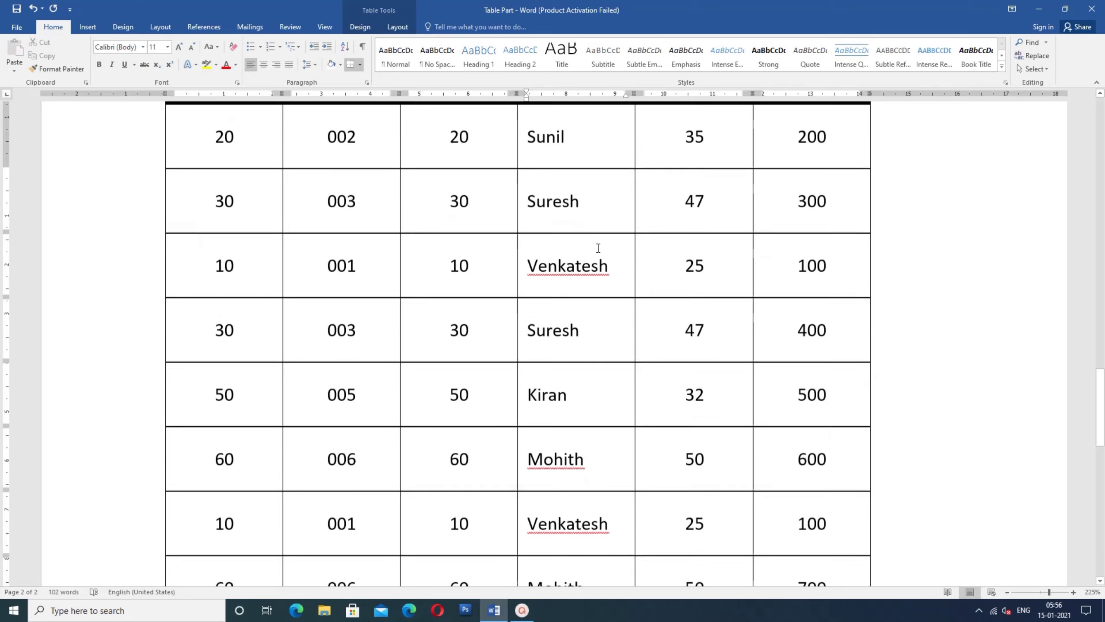
{"action": "left_click", "coordinate": [578, 272]}
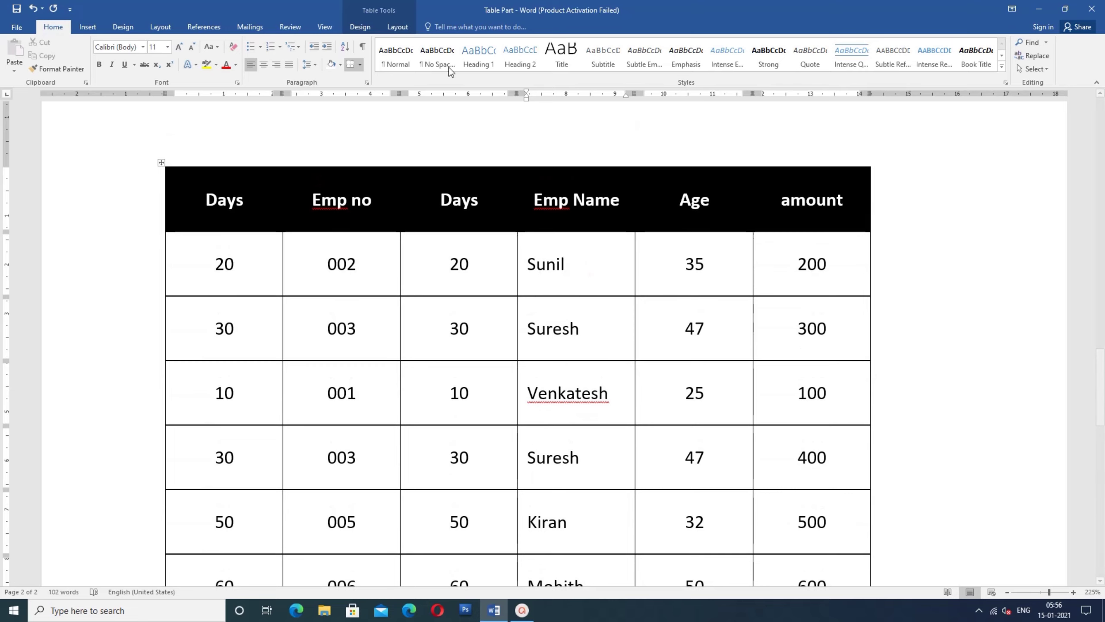
{"action": "left_click", "coordinate": [394, 25]}
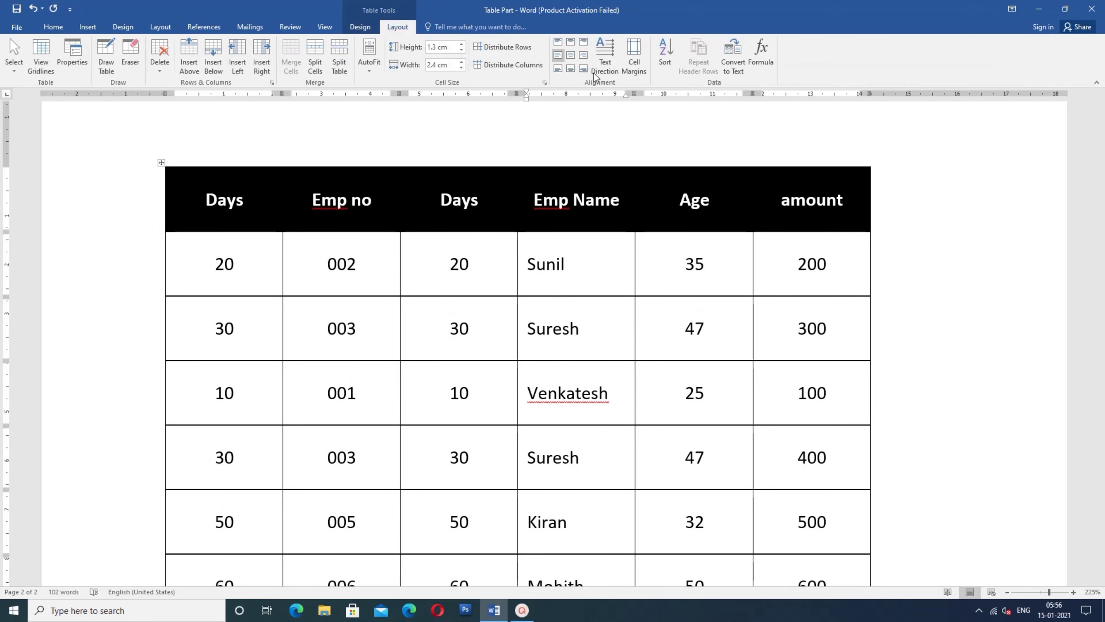
{"action": "left_click", "coordinate": [243, 333]}
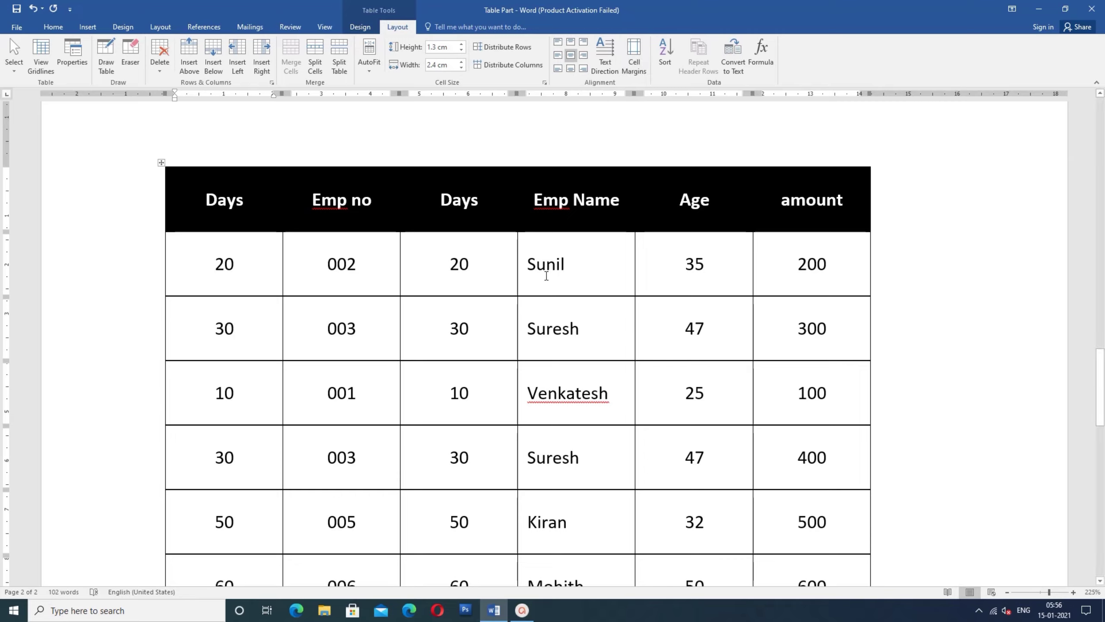
{"action": "left_click", "coordinate": [561, 329]}
{"action": "left_click", "coordinate": [569, 261]}
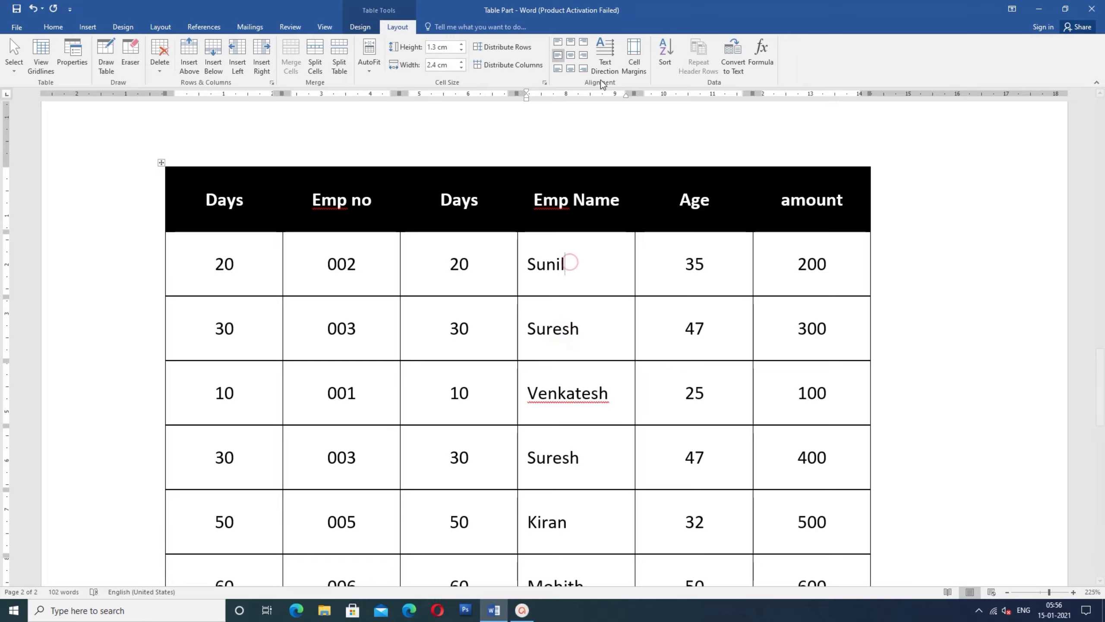
{"action": "left_click", "coordinate": [605, 56]}
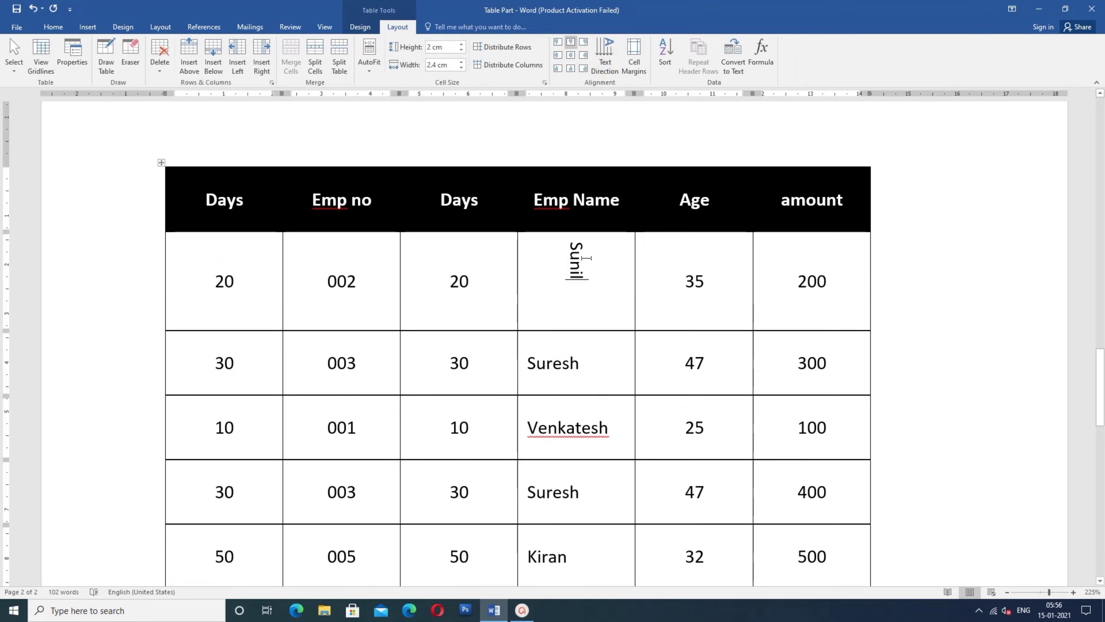